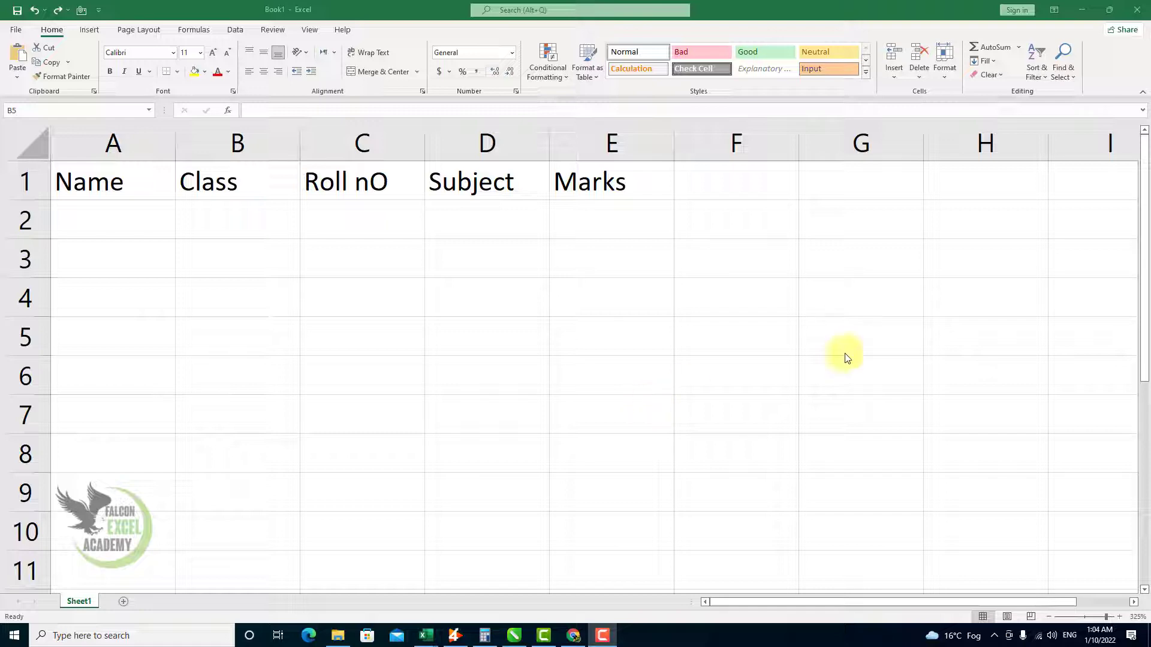
Step: Select the Class header cell in B1
left_click(944, 77)
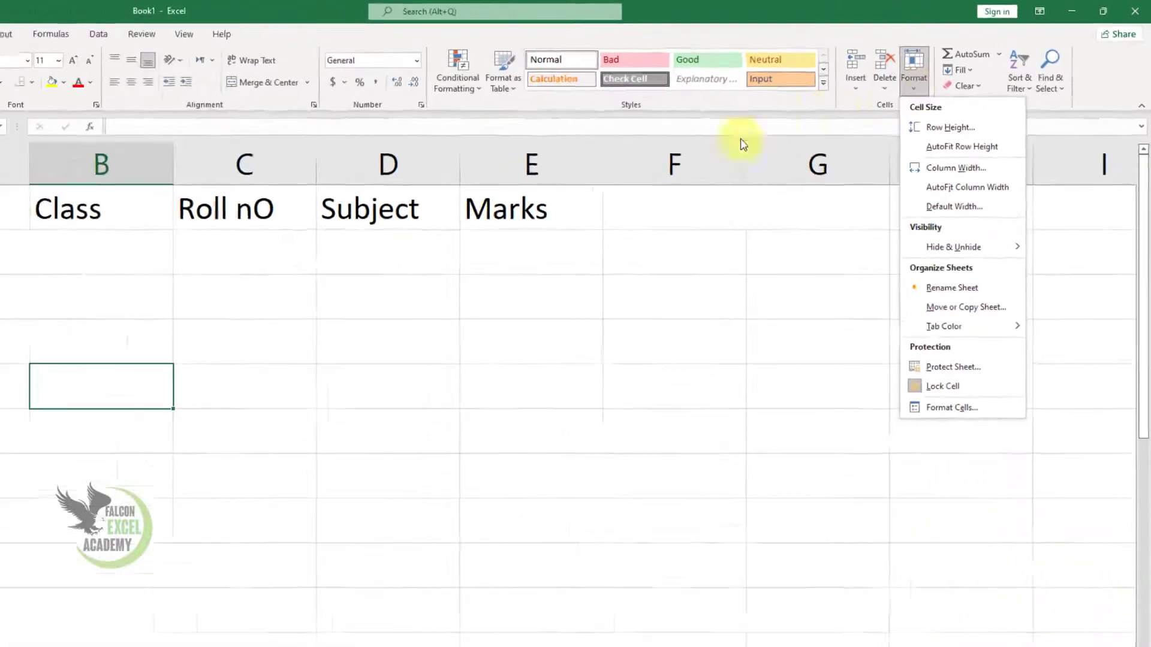
left_click(361, 309)
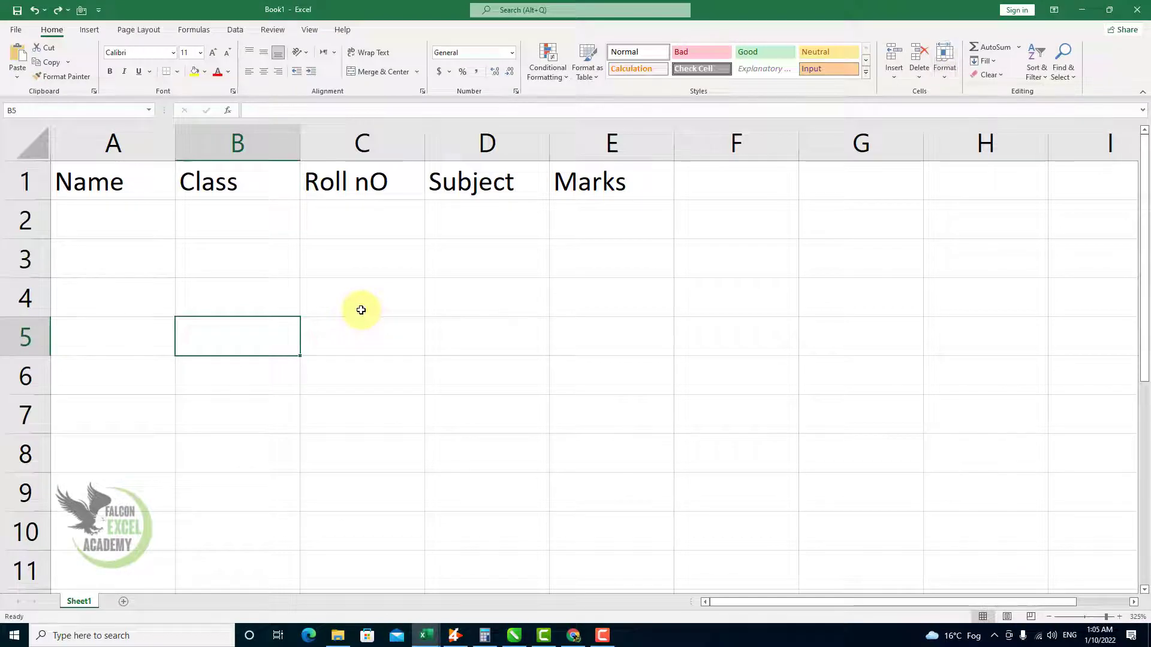
left_click(361, 310)
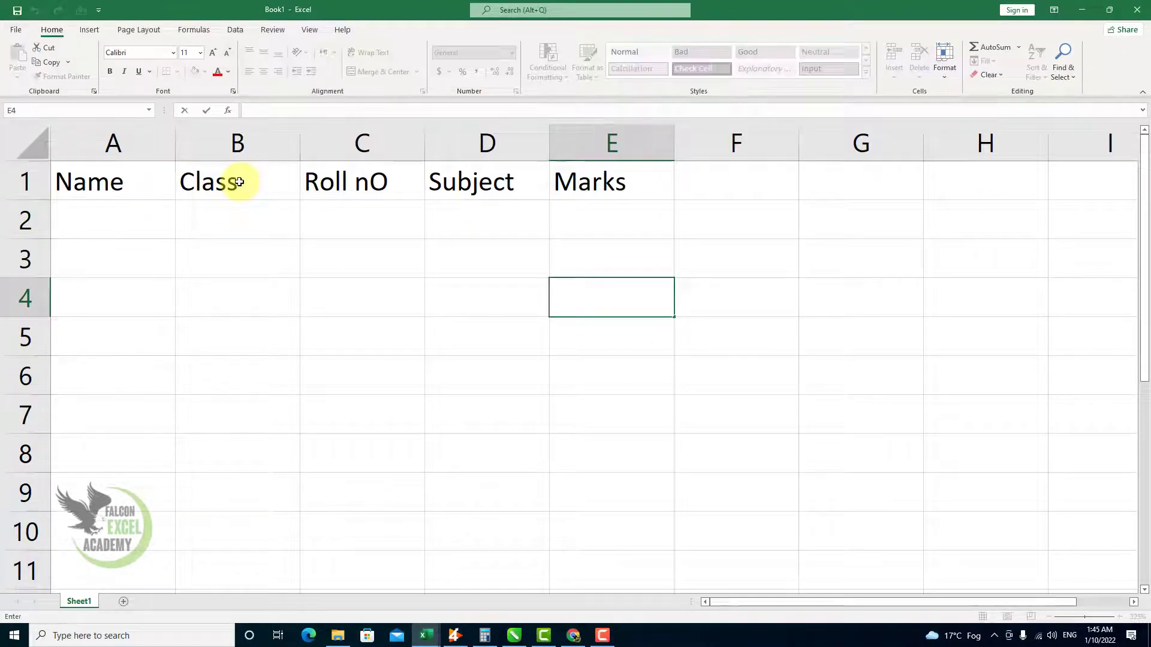
left_click(239, 183)
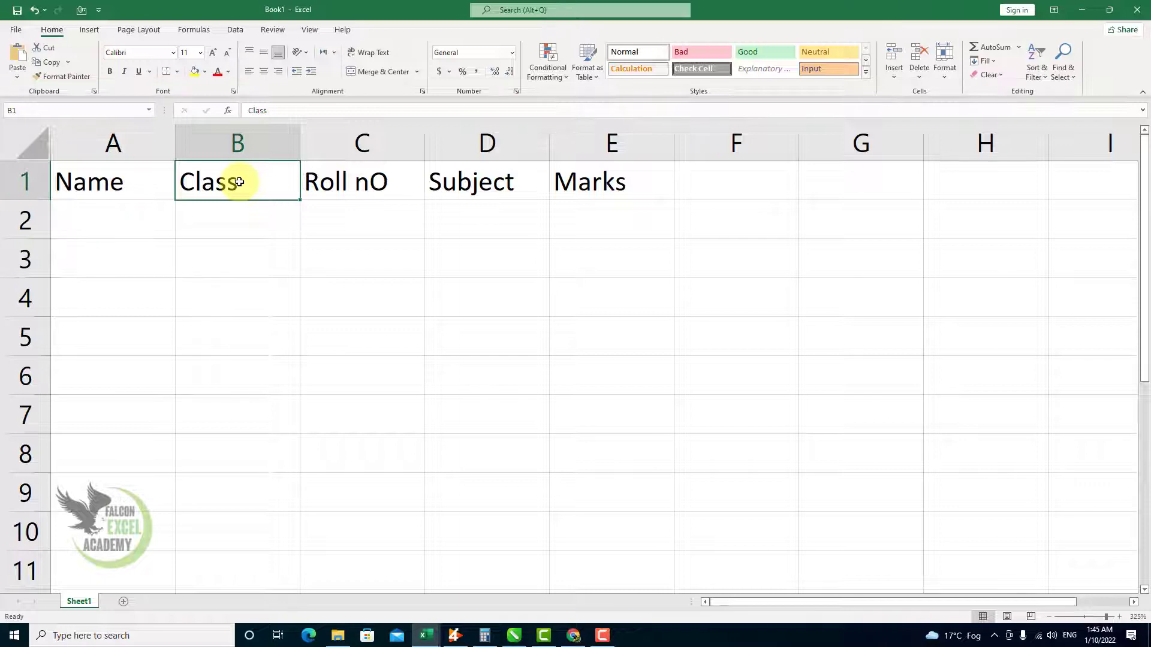
left_click(251, 243)
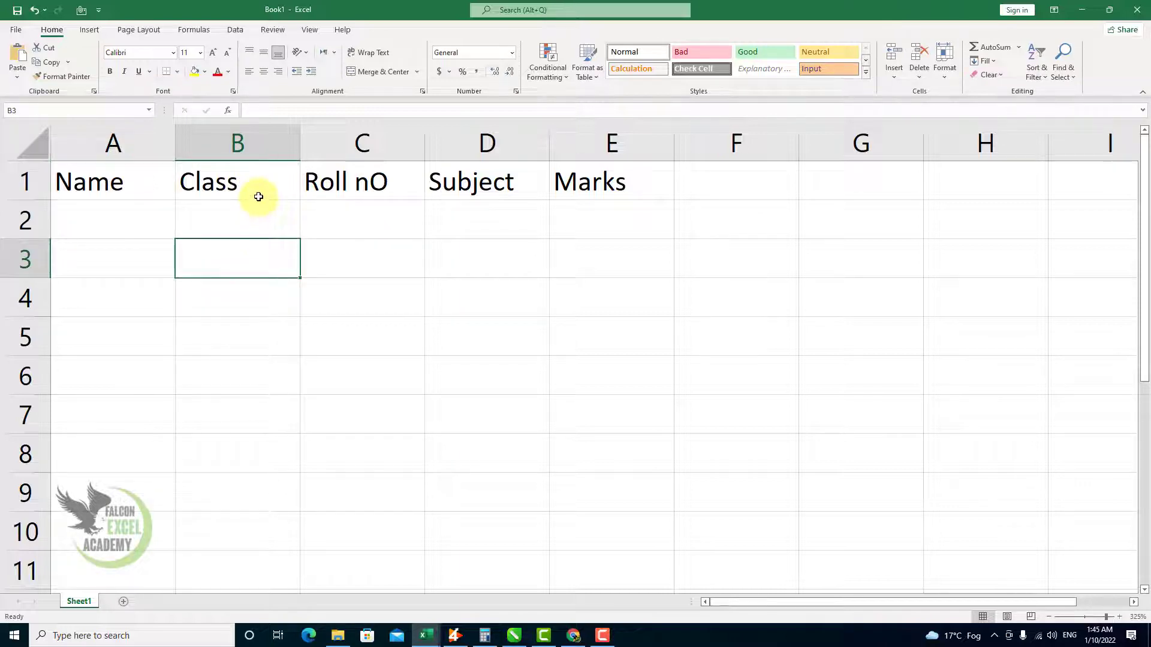
left_click(258, 197)
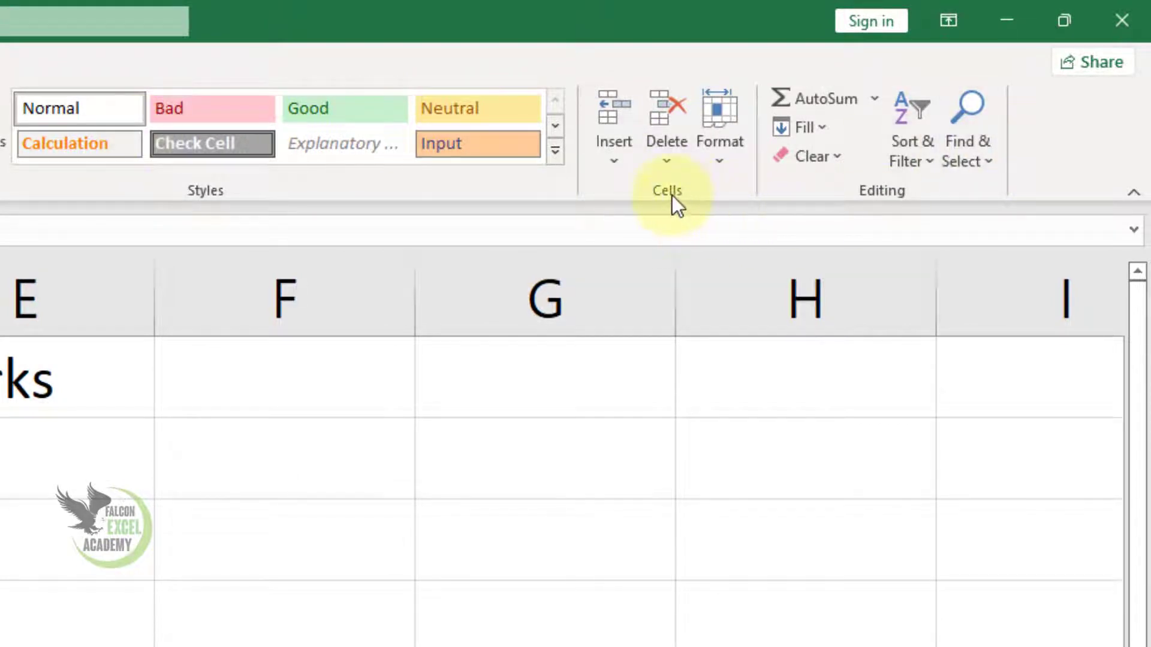
Step: Insert a blank cell at B1 with cells shifted down, moving Class to B2
left_click(616, 167)
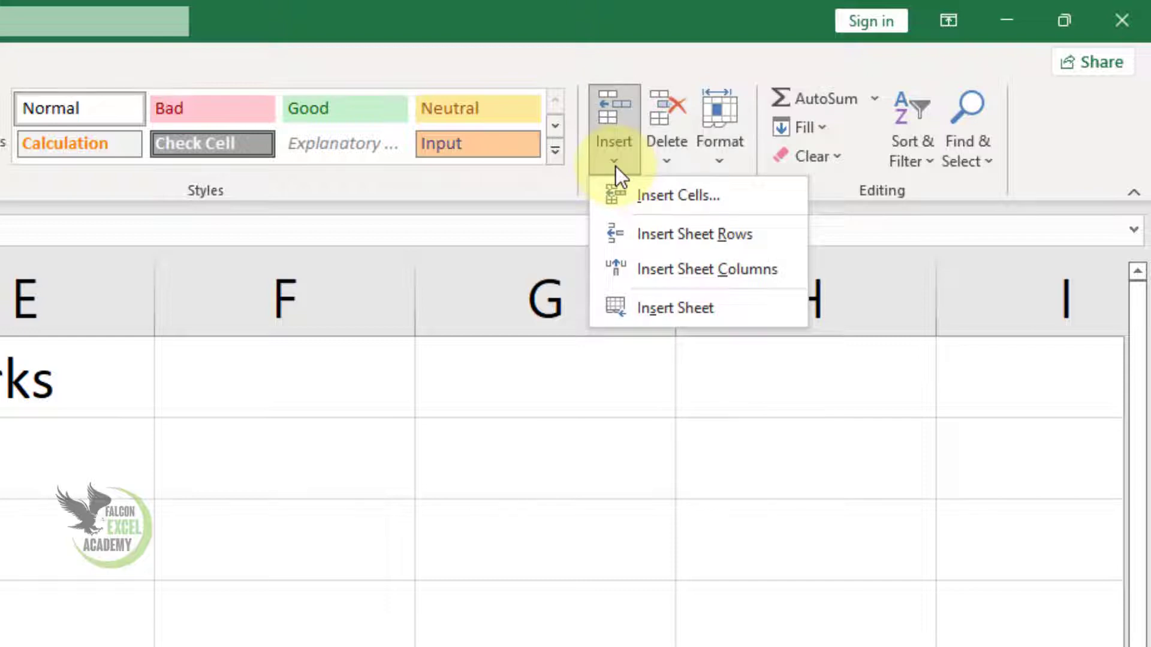
left_click(703, 199)
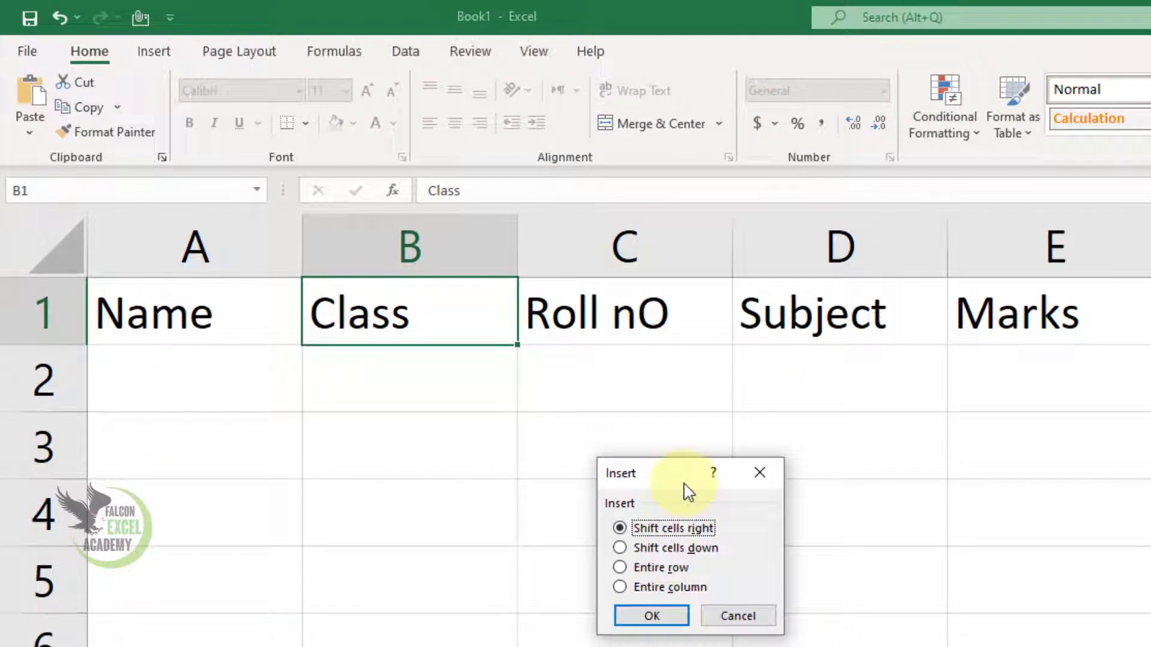
left_click(653, 548)
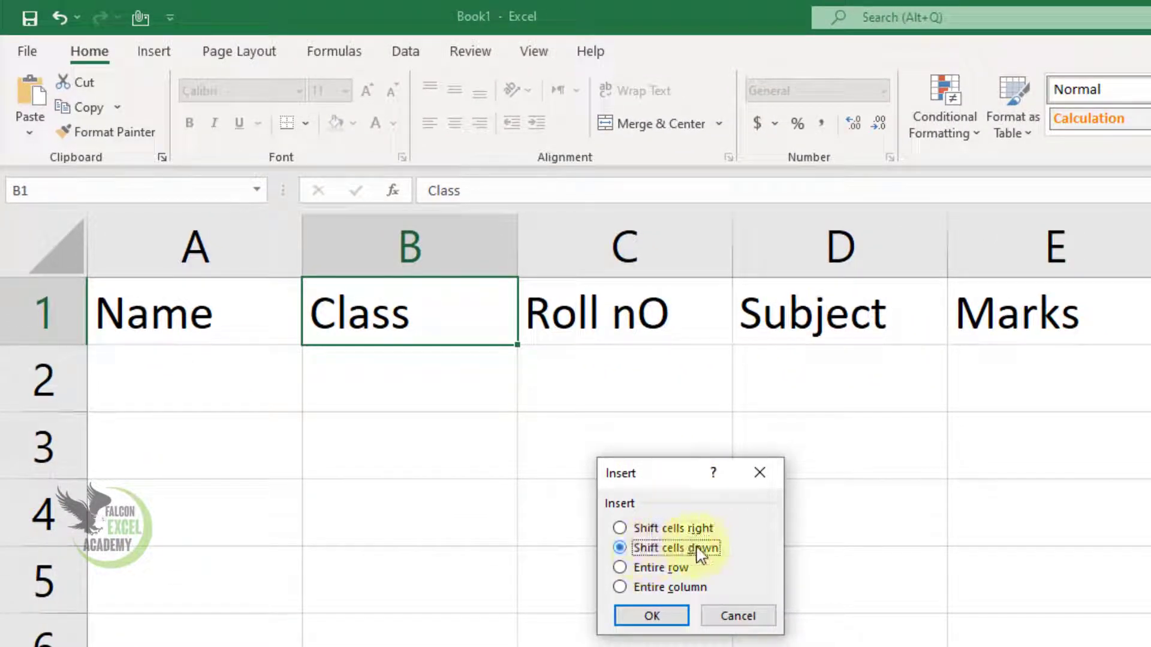
left_click(650, 618)
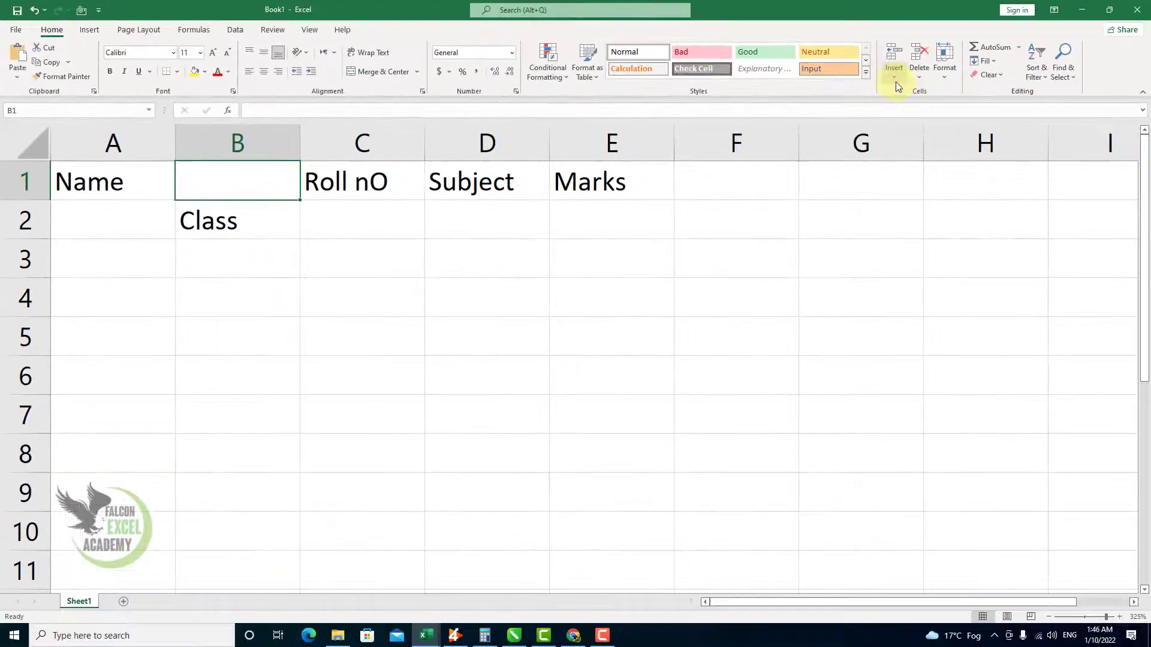
left_click(895, 81)
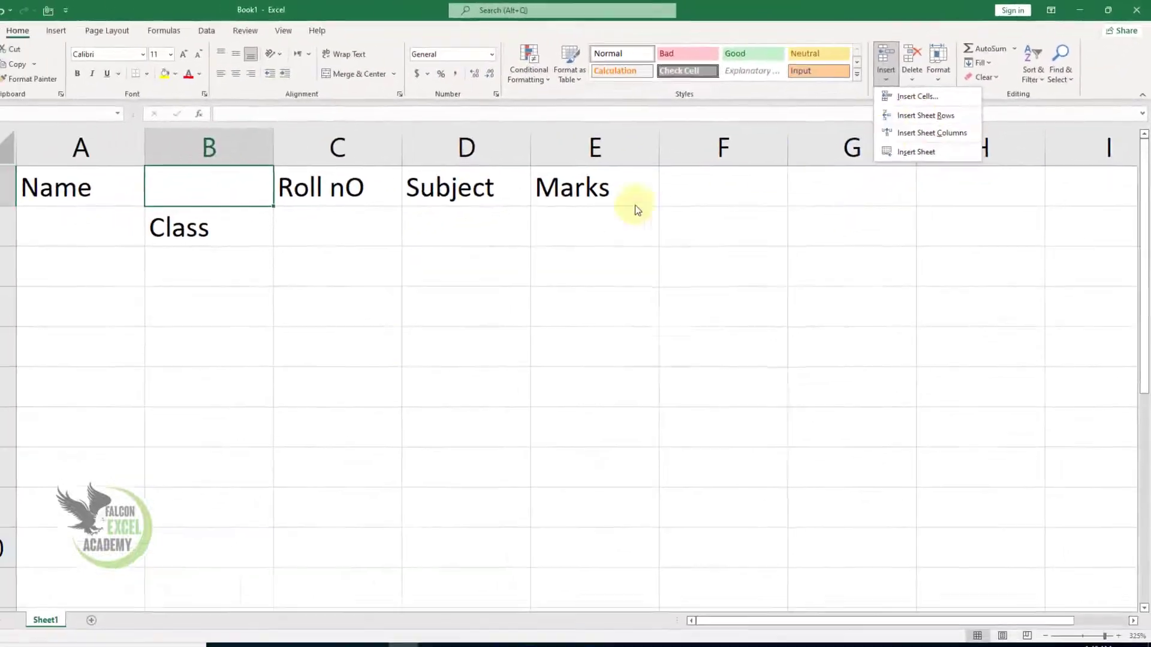
Step: Insert a blank sheet row above the headers from cell A1
key("Escape")
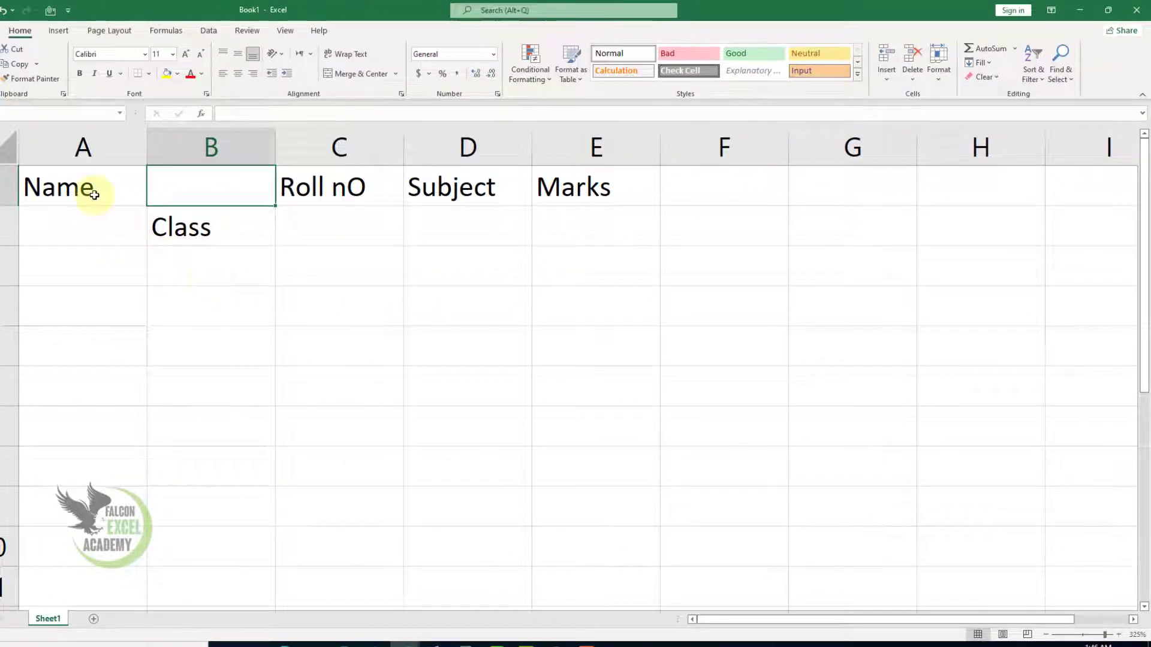
left_click(93, 190)
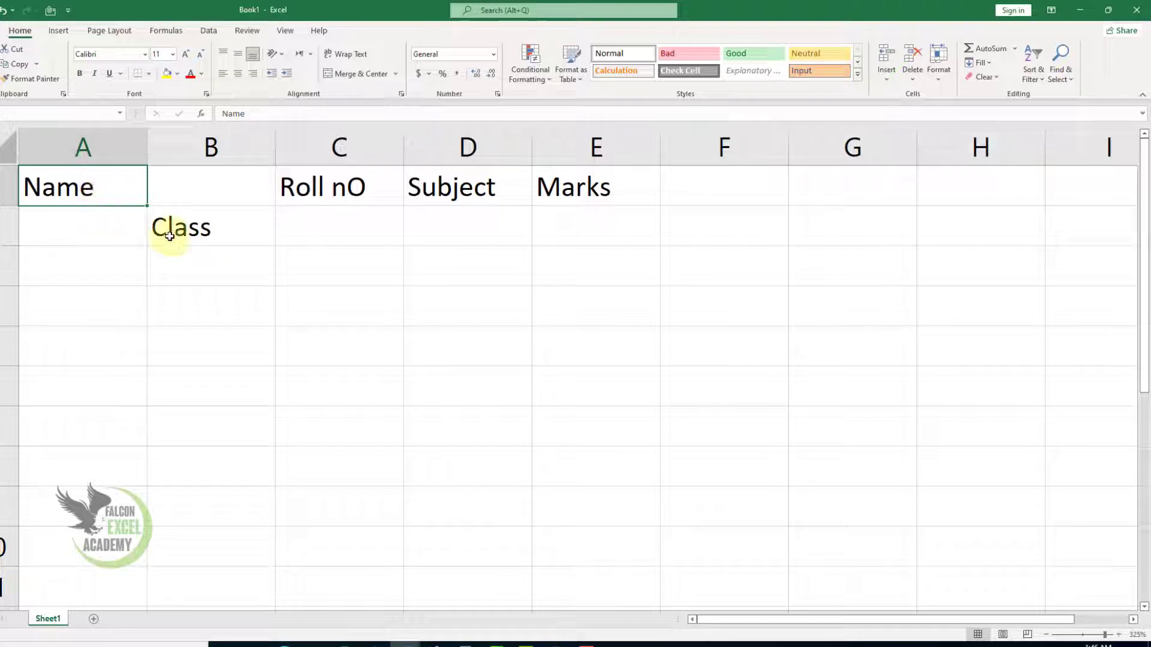
left_click(231, 185)
left_click(103, 189)
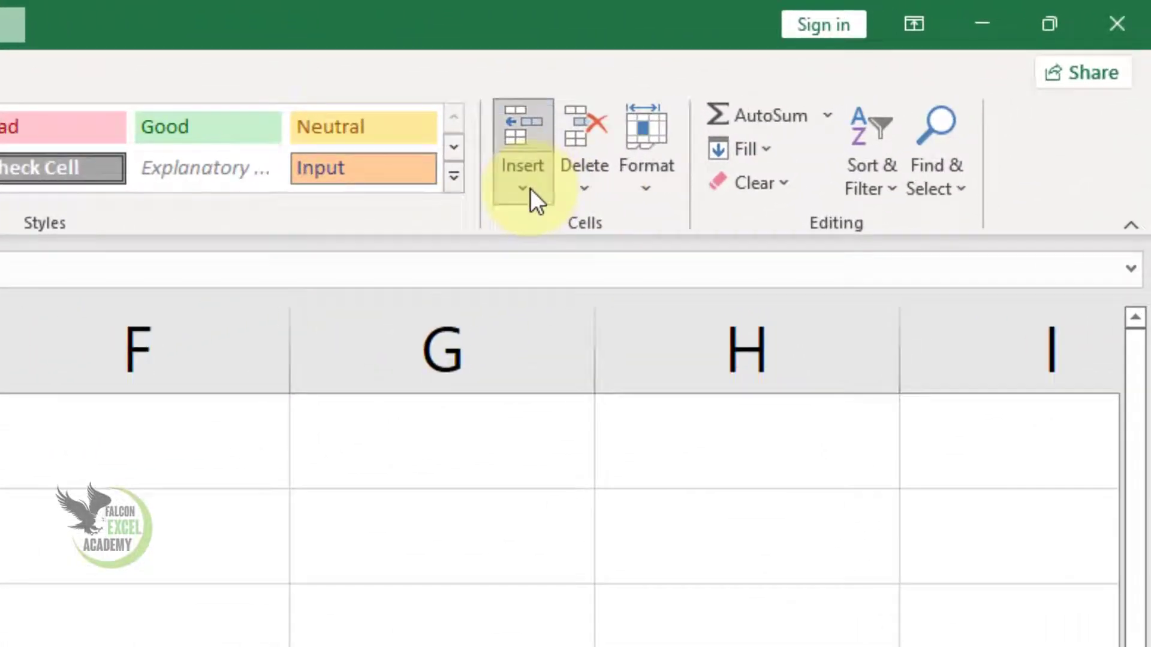
left_click(530, 188)
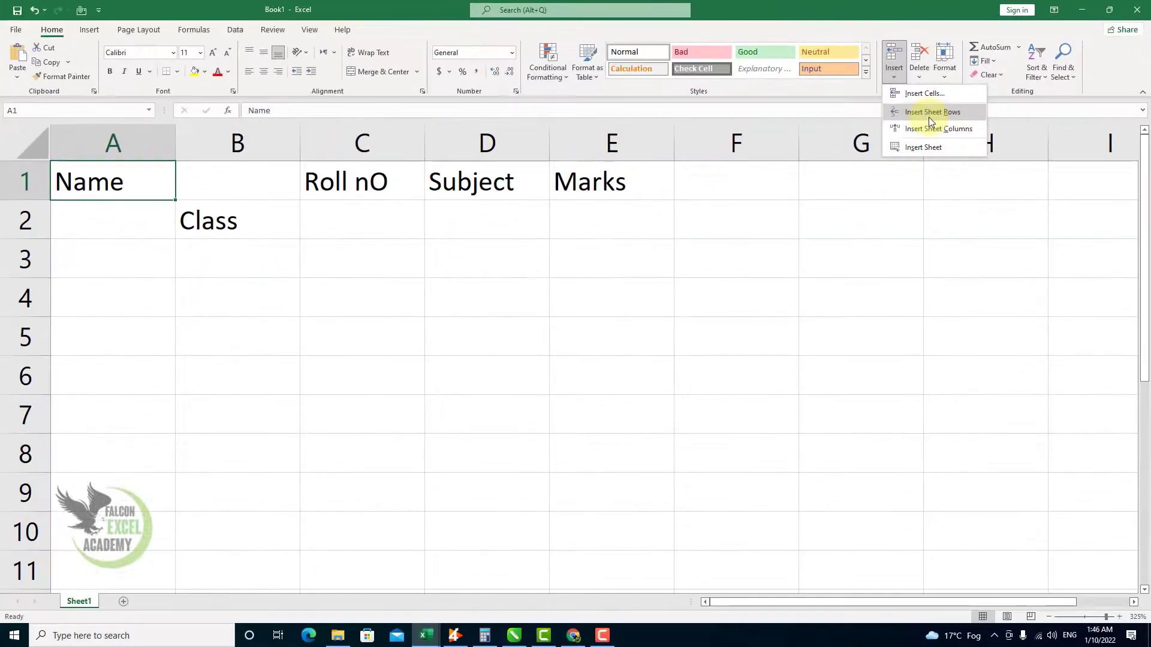
left_click(929, 116)
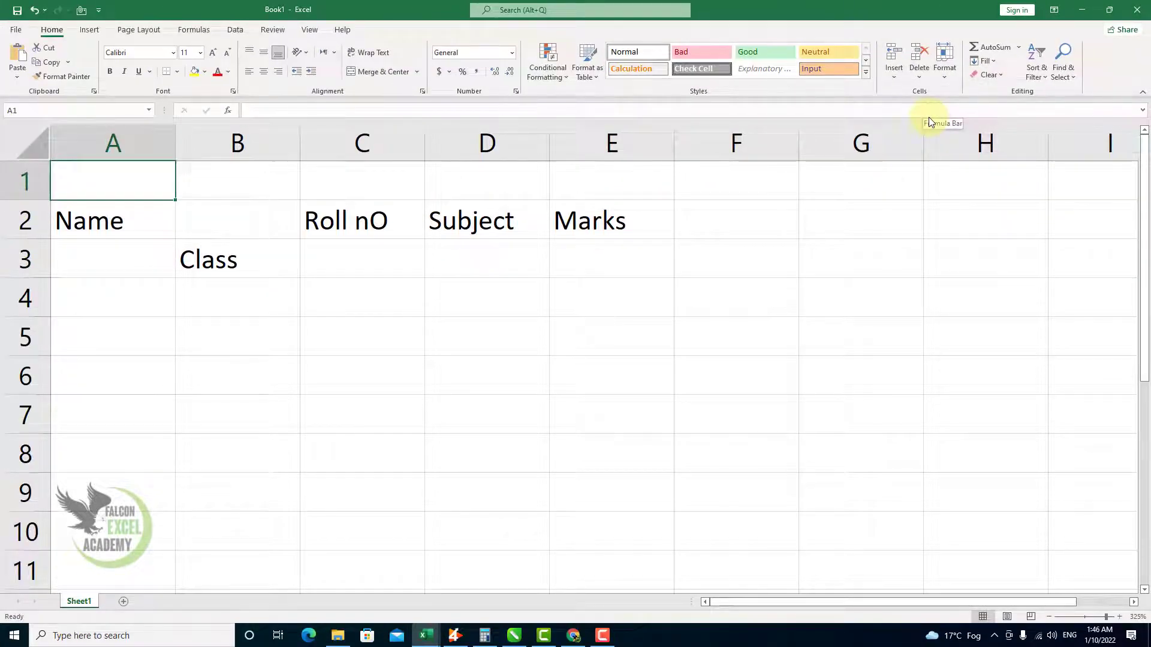
left_click(254, 317)
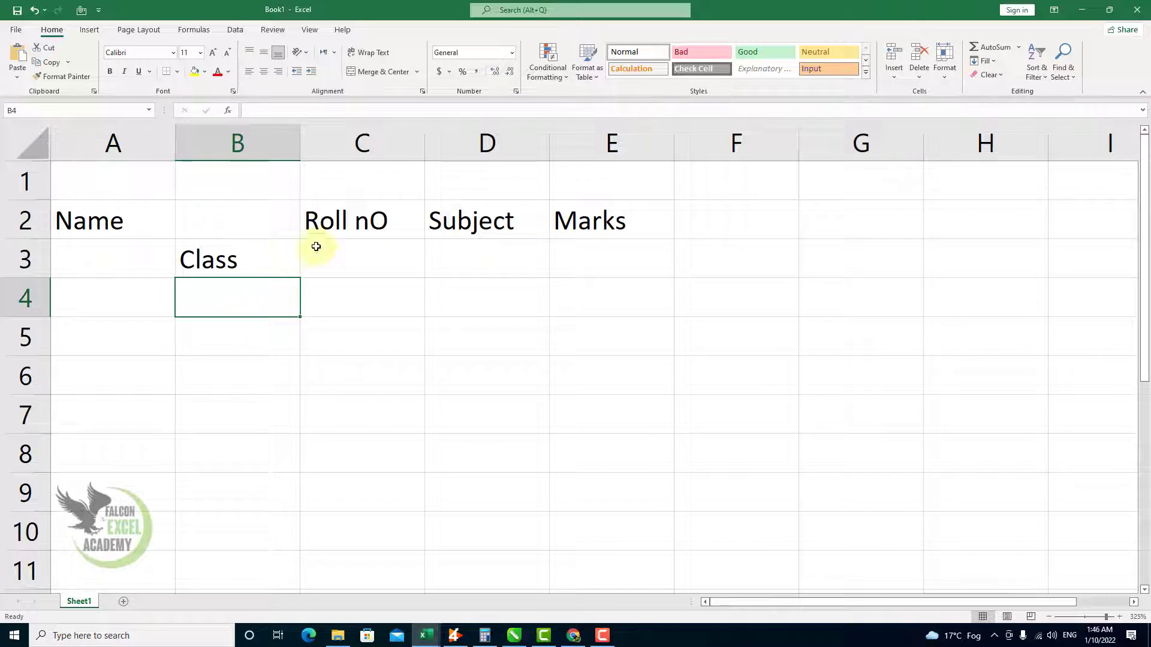
Step: Insert a blank column at B, shifting Class, Roll nO, Subject and Marks right
left_click(259, 192)
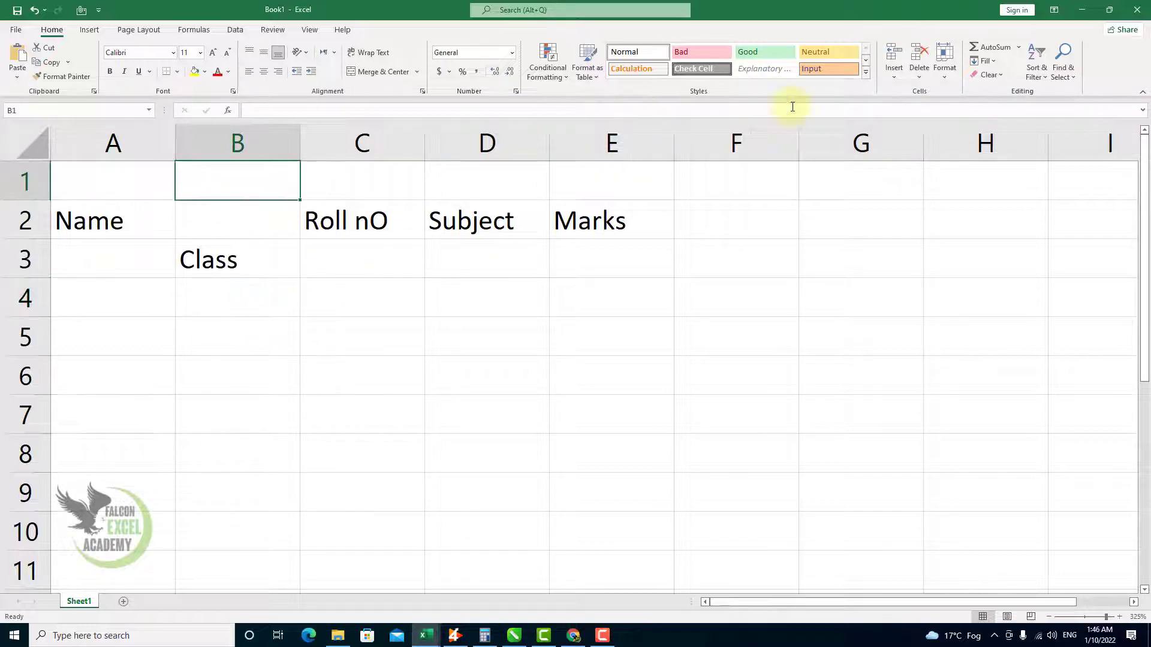
left_click(896, 78)
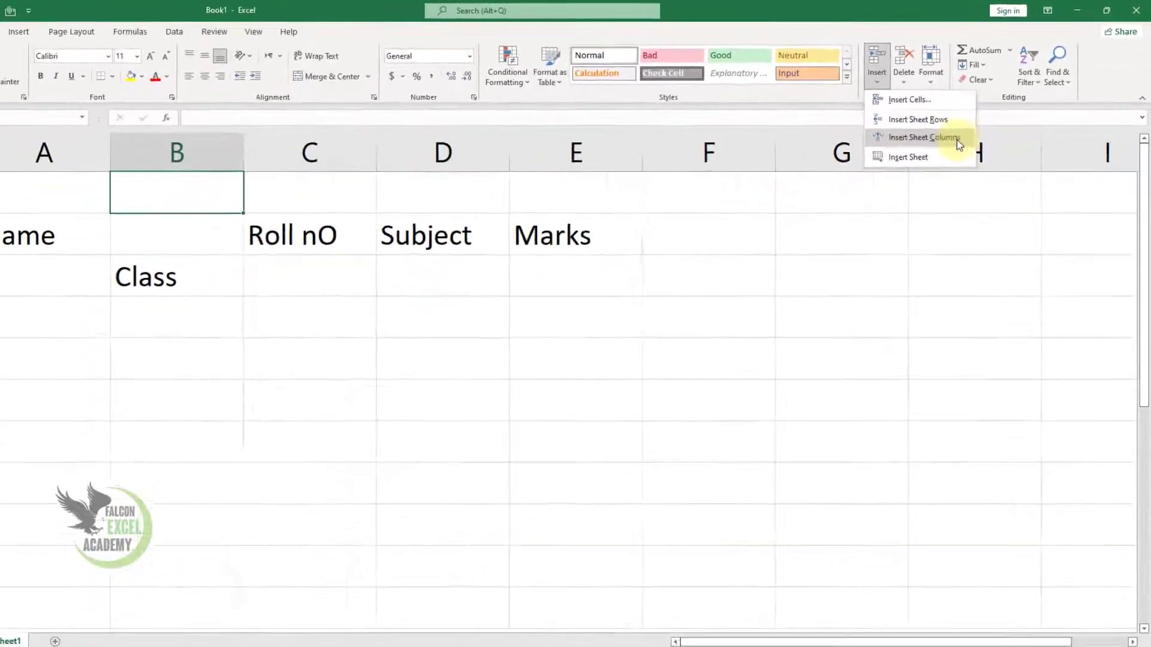
left_click(956, 139)
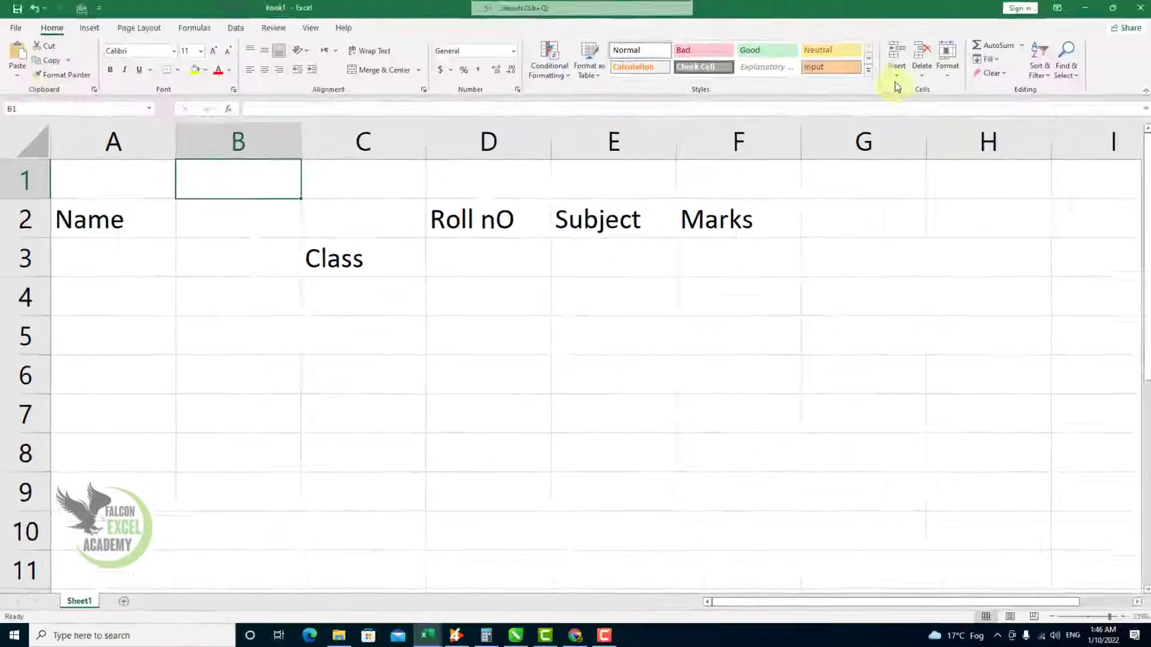
left_click(663, 144)
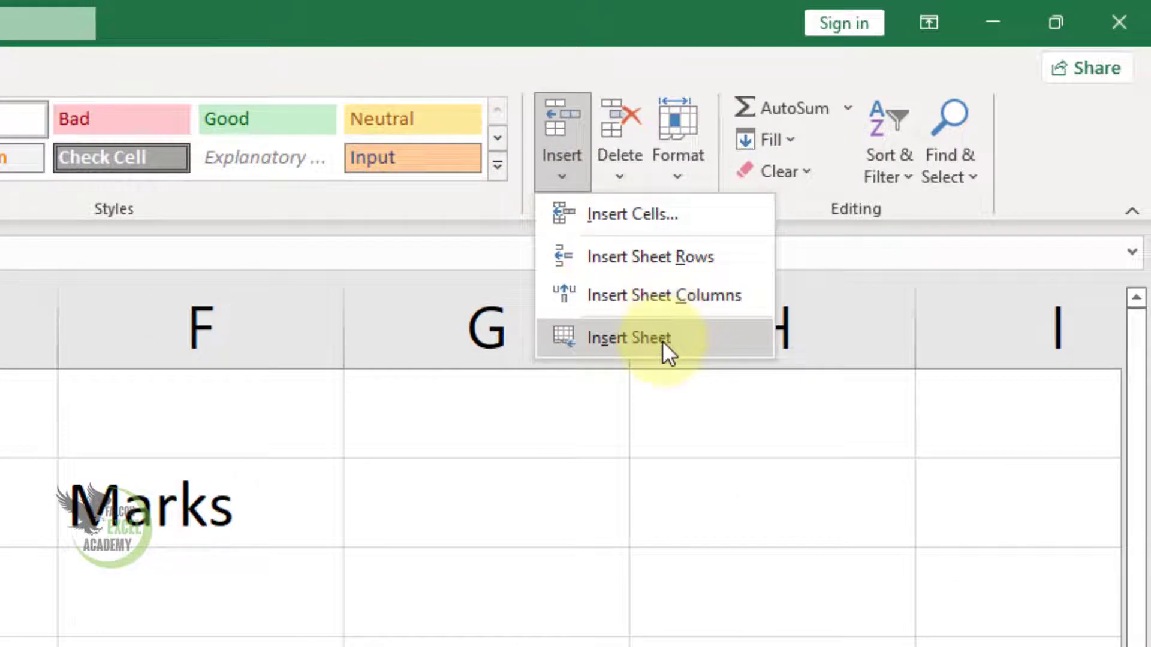
Step: Add blank worksheets Sheet2 and Sheet3, then return to Sheet1
left_click(663, 339)
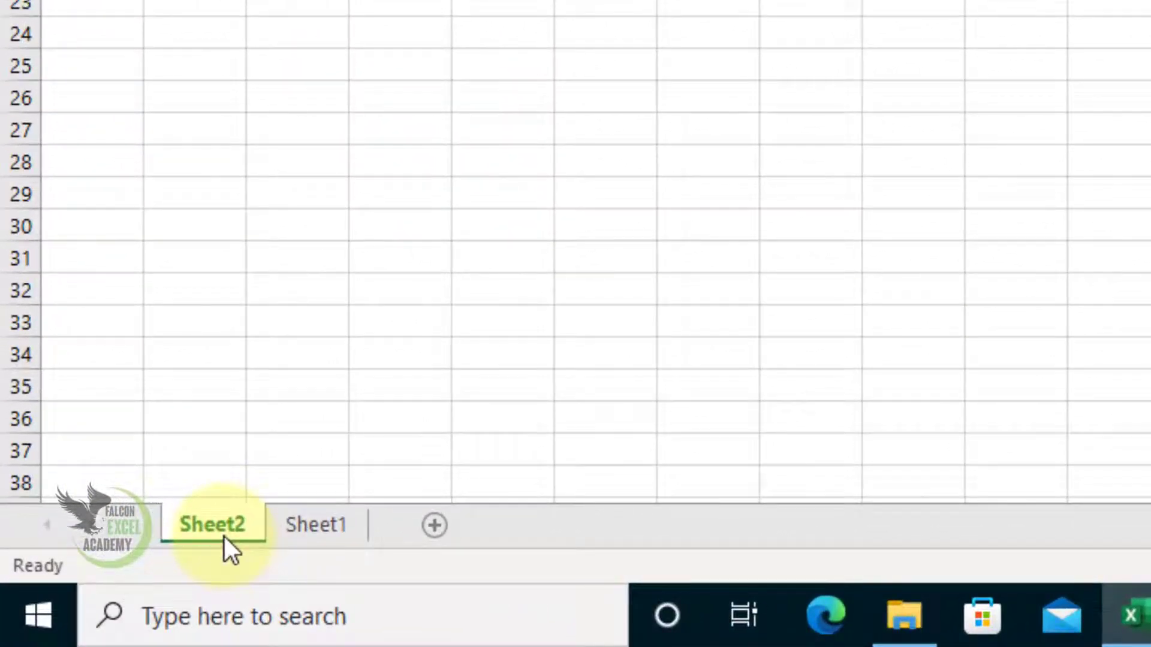
left_click(429, 535)
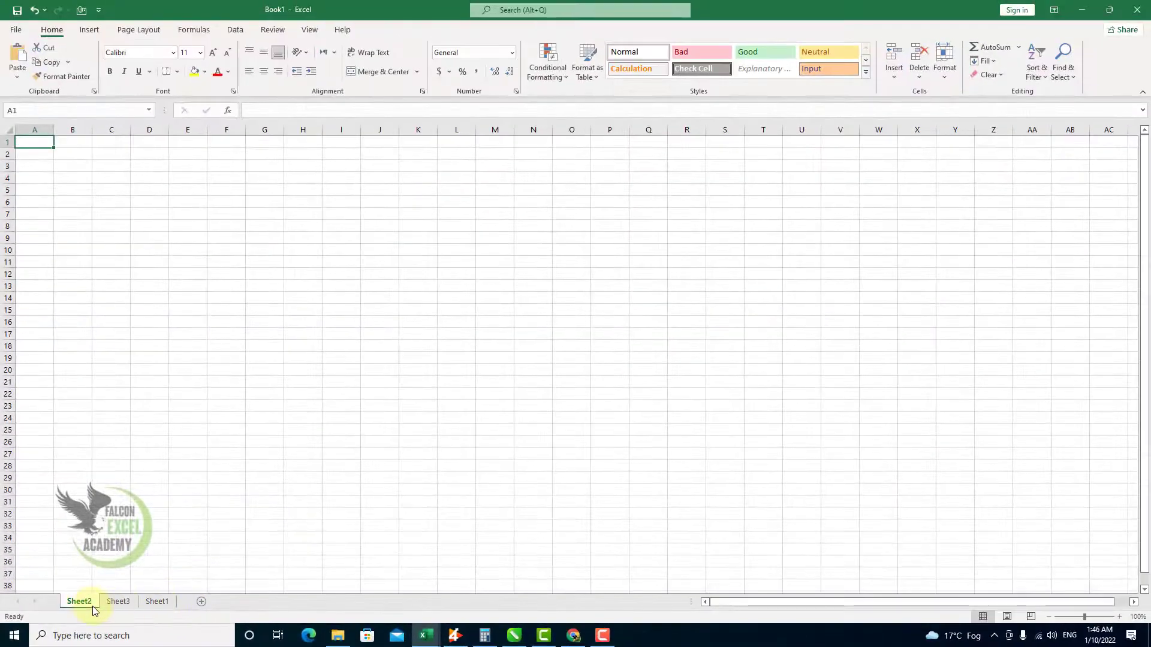
left_click(154, 602)
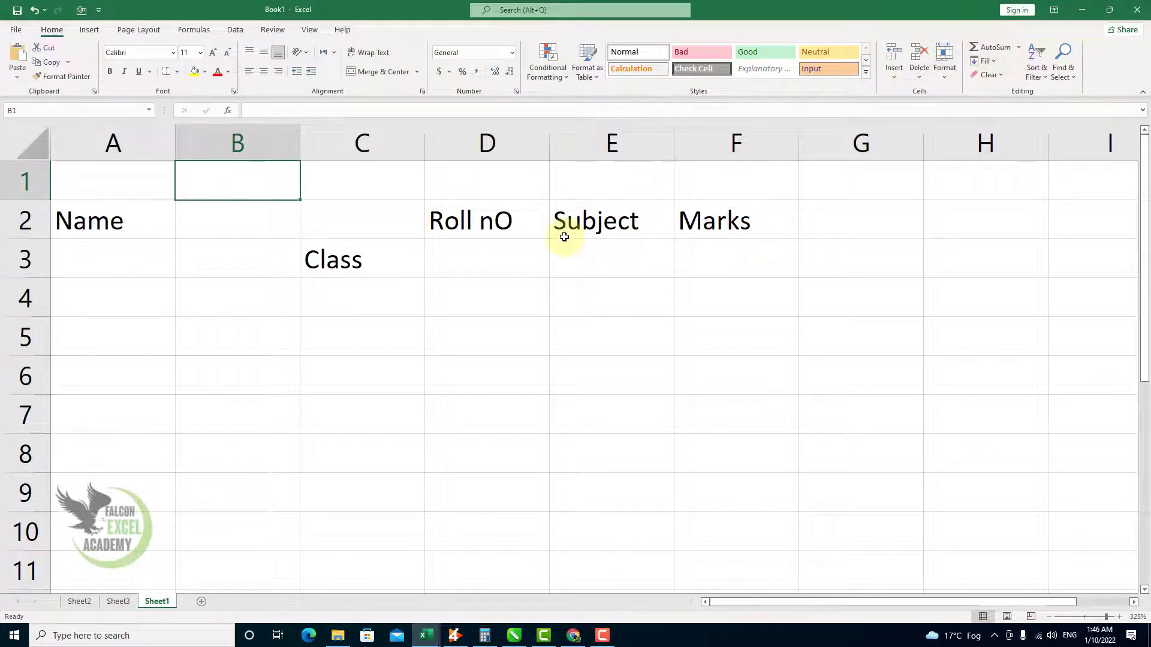
Step: Delete the Subject cell E2 with cells shifted up, leaving E2 blank
left_click(363, 264)
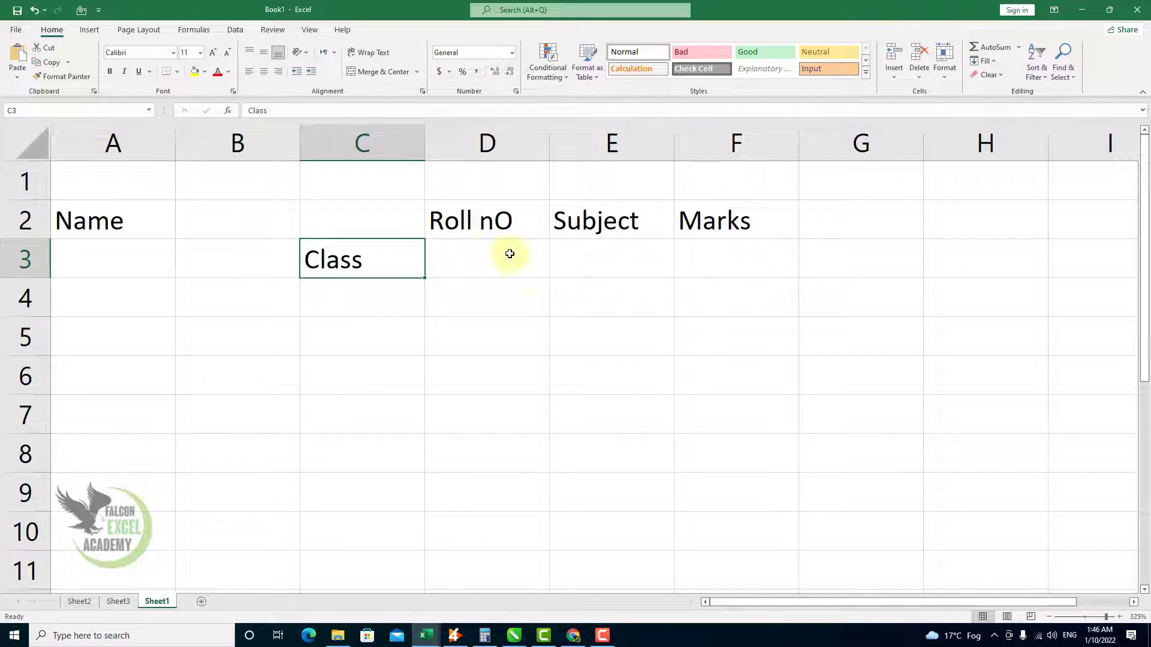
left_click(731, 224)
left_click(584, 225)
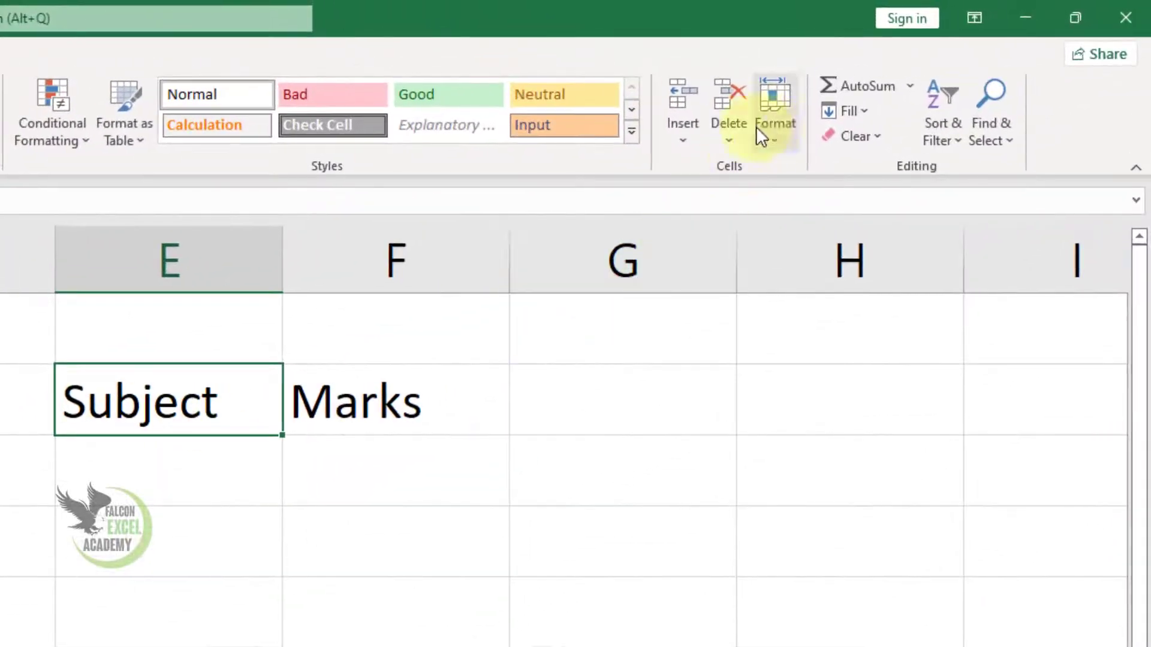
left_click(729, 139)
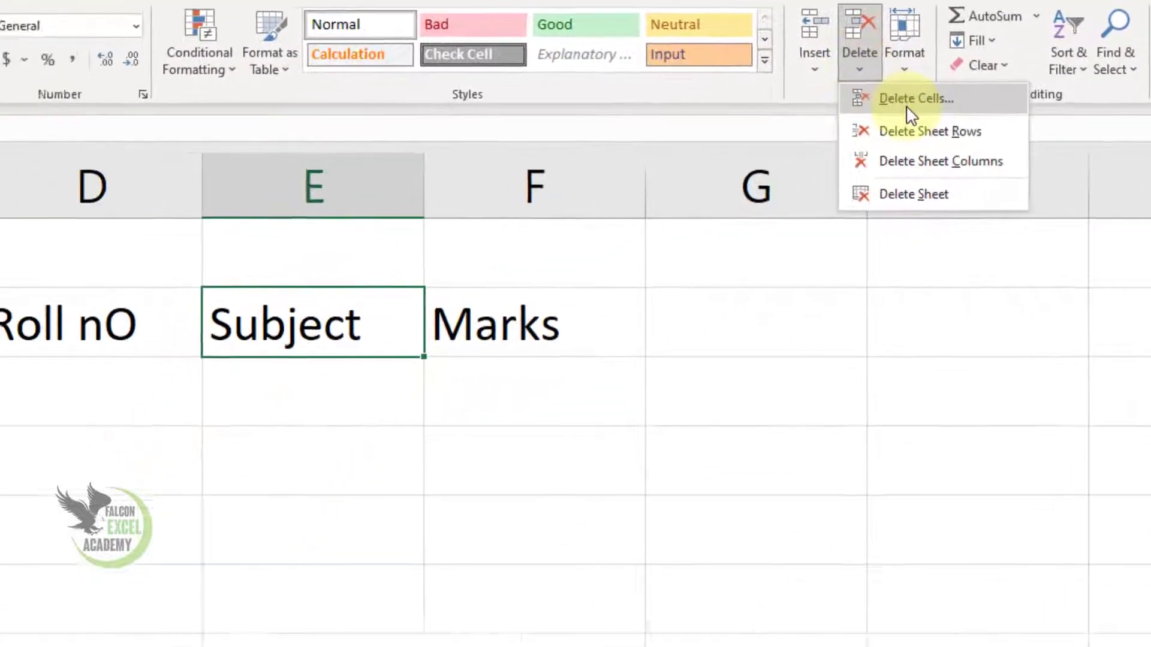
left_click(908, 102)
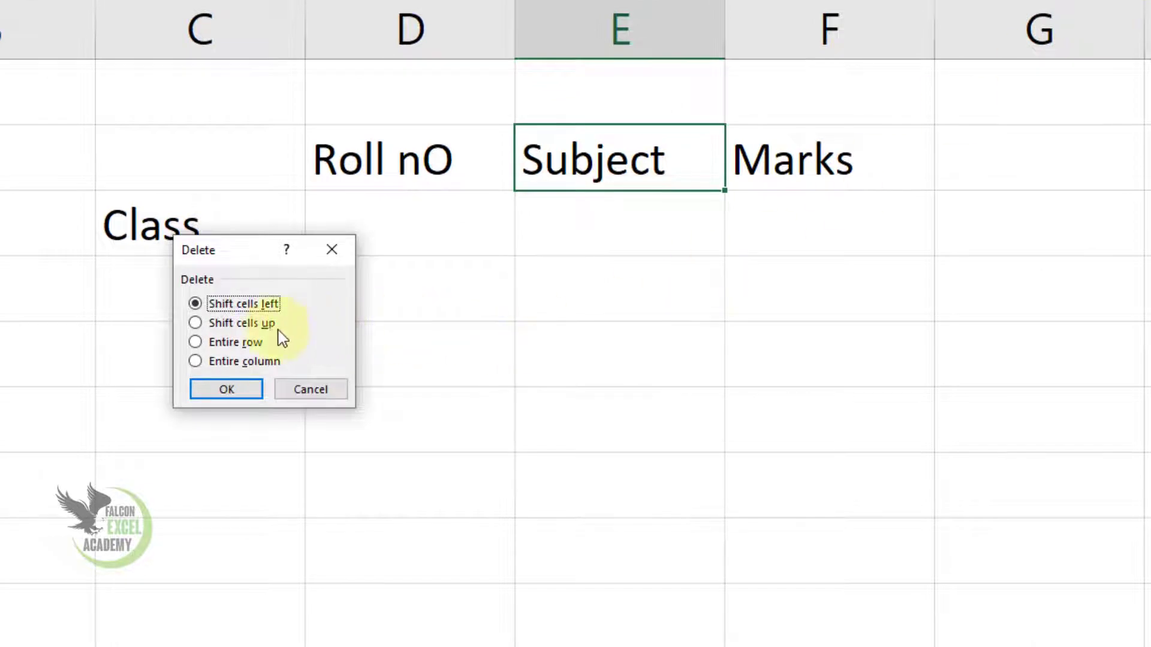
left_click(265, 325)
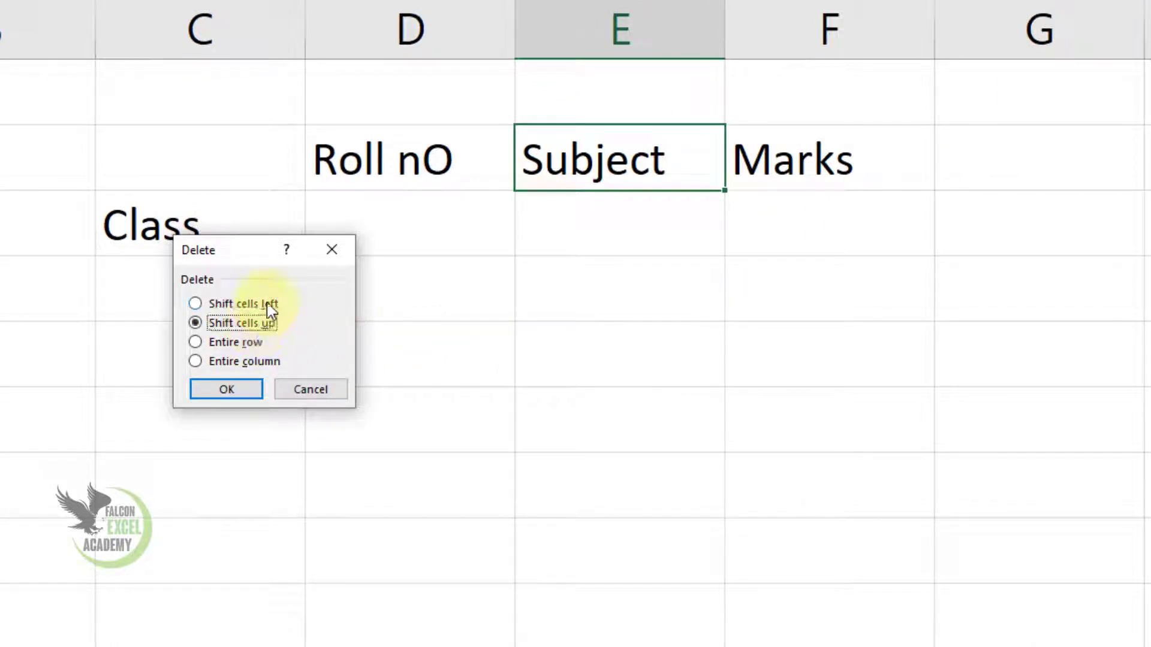
left_click(267, 303)
left_click(249, 322)
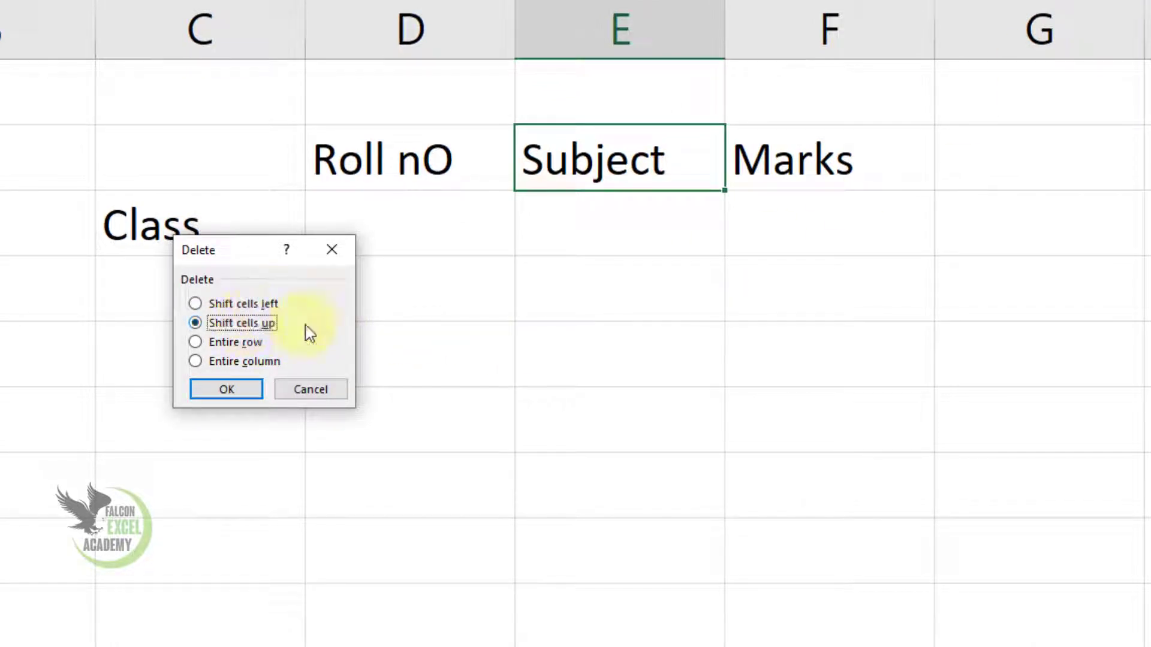
left_click(241, 395)
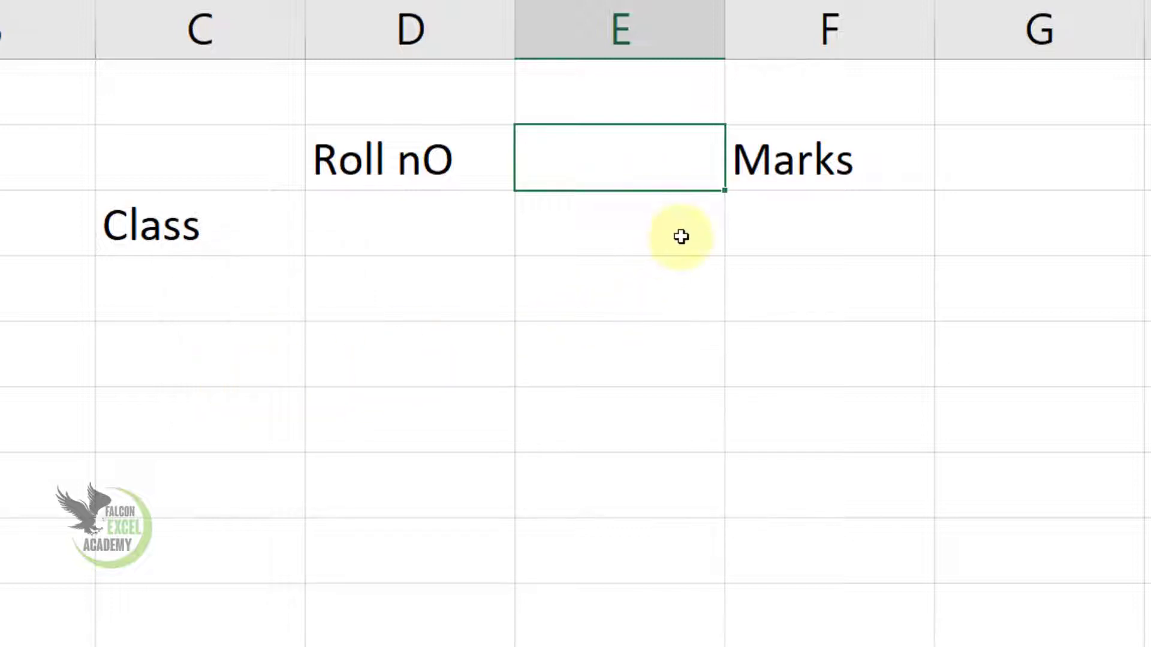
left_click(667, 278)
left_click(622, 162)
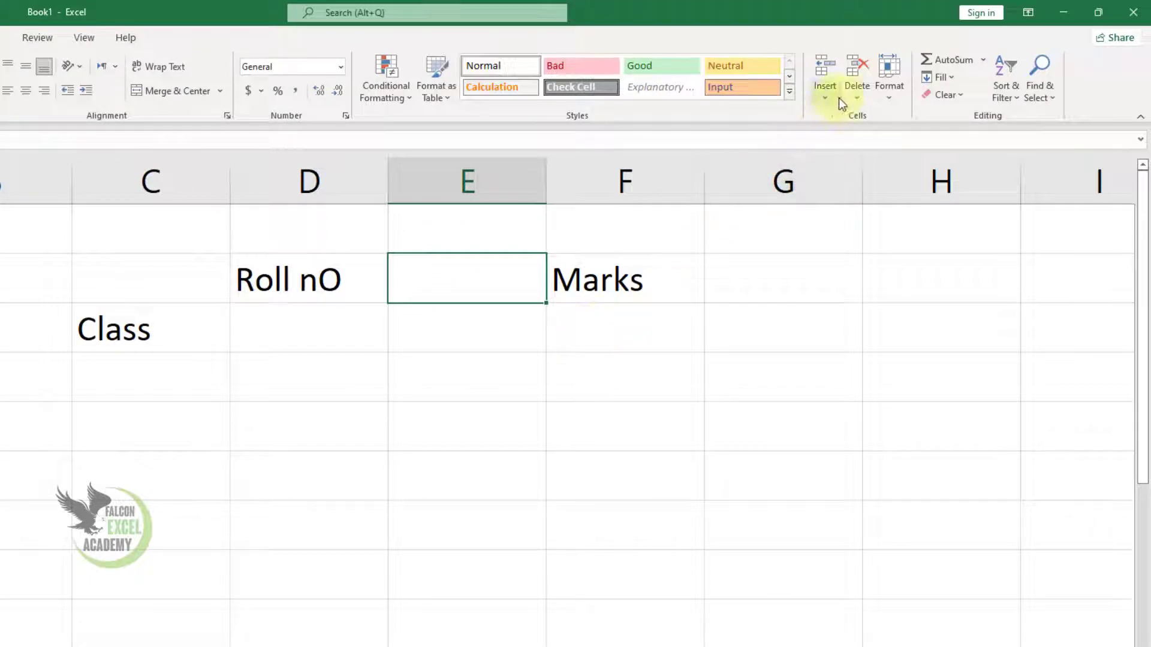
Step: Select the header cells in row 2, ending on E2
left_click(857, 98)
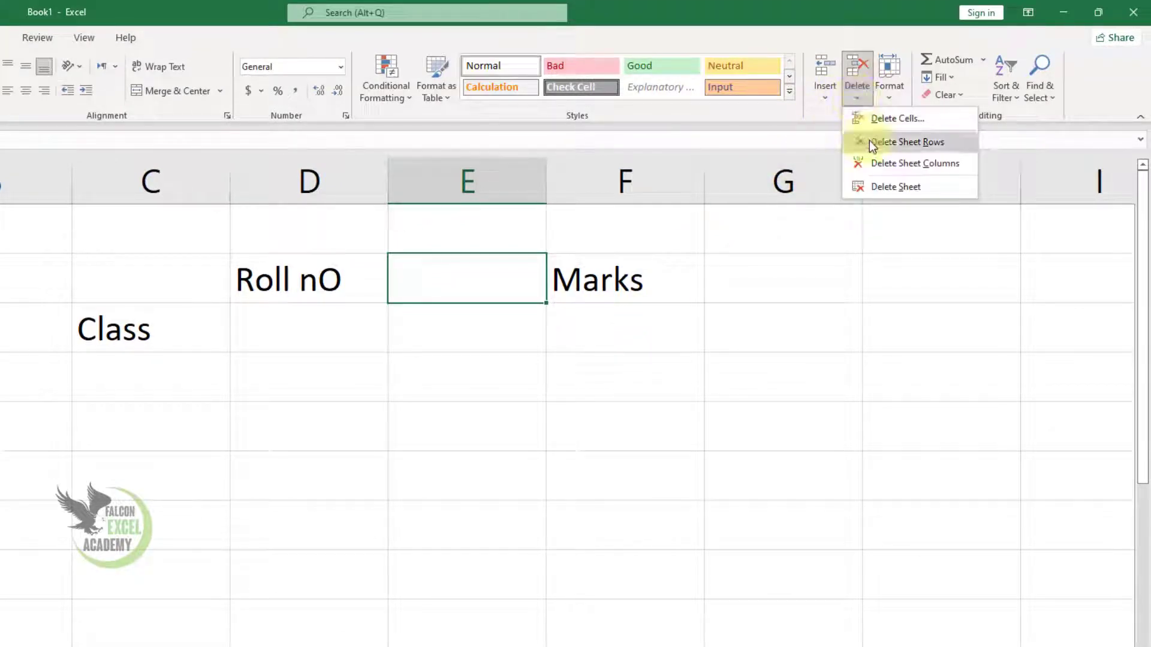
left_click(720, 422)
left_click_drag(645, 286, 94, 228)
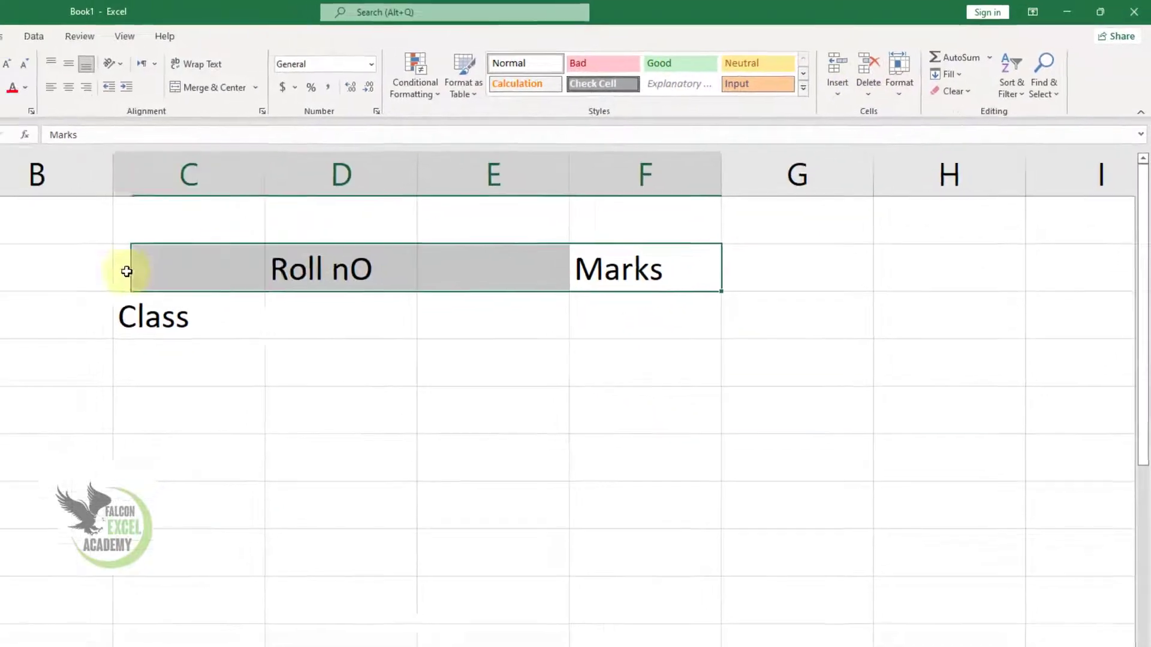
left_click(95, 227)
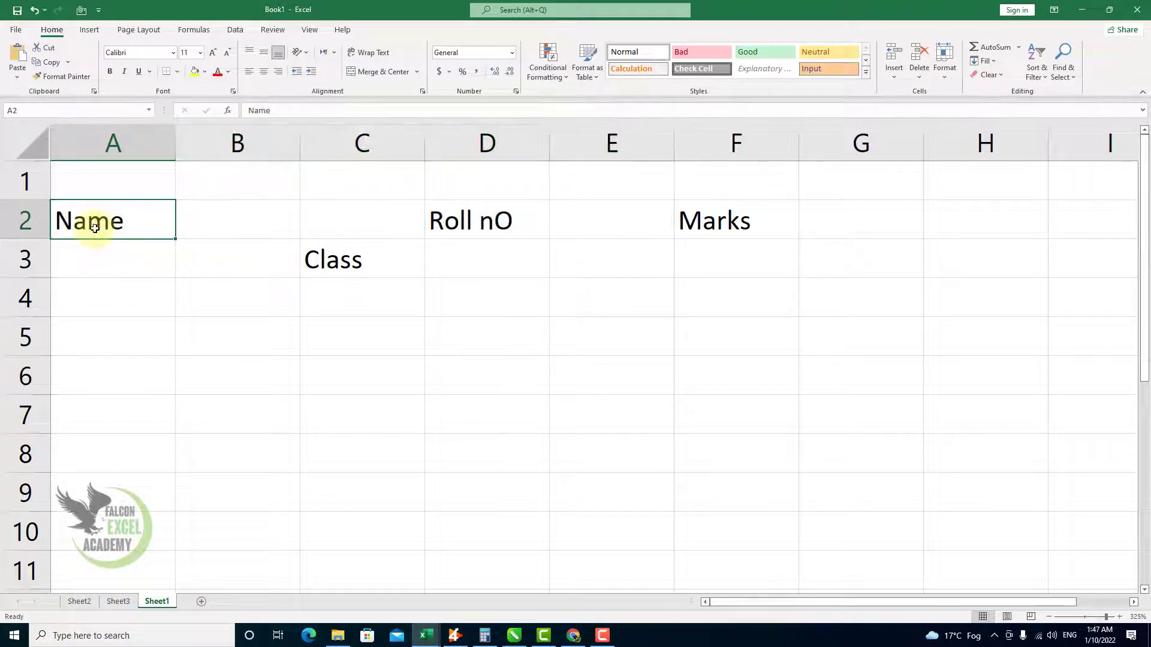
left_click(24, 223)
left_click(96, 220)
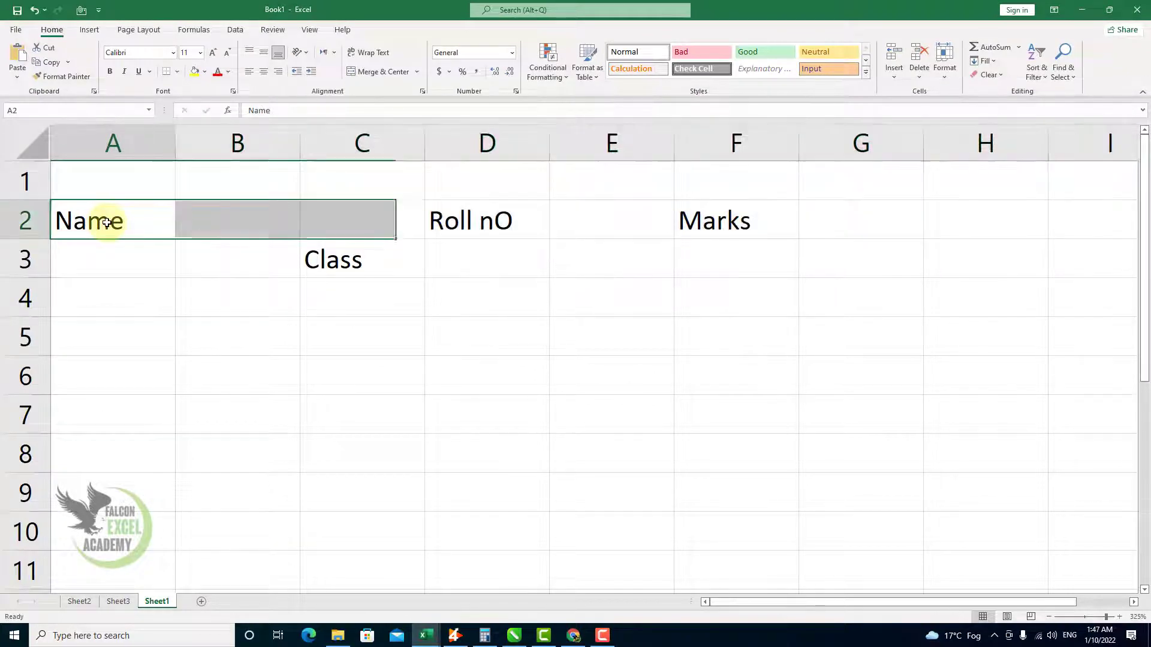
left_click(208, 218)
left_click(420, 218)
left_click(543, 221)
left_click(616, 219)
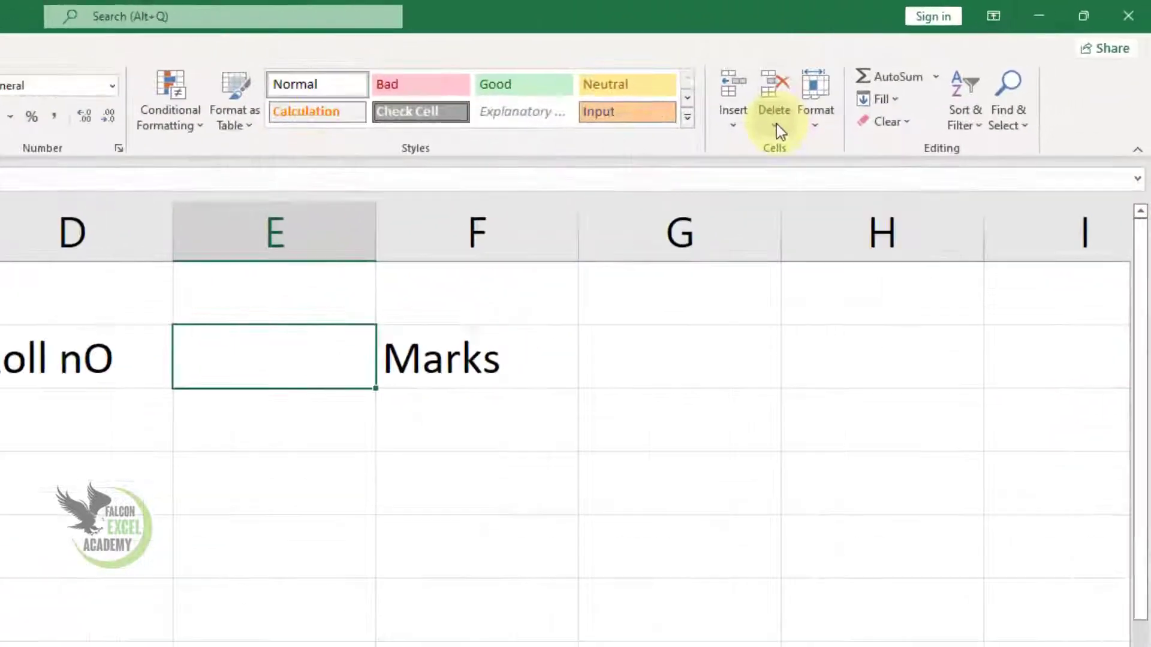
Step: Delete sheet row 2 so Class moves up to C2
left_click(917, 77)
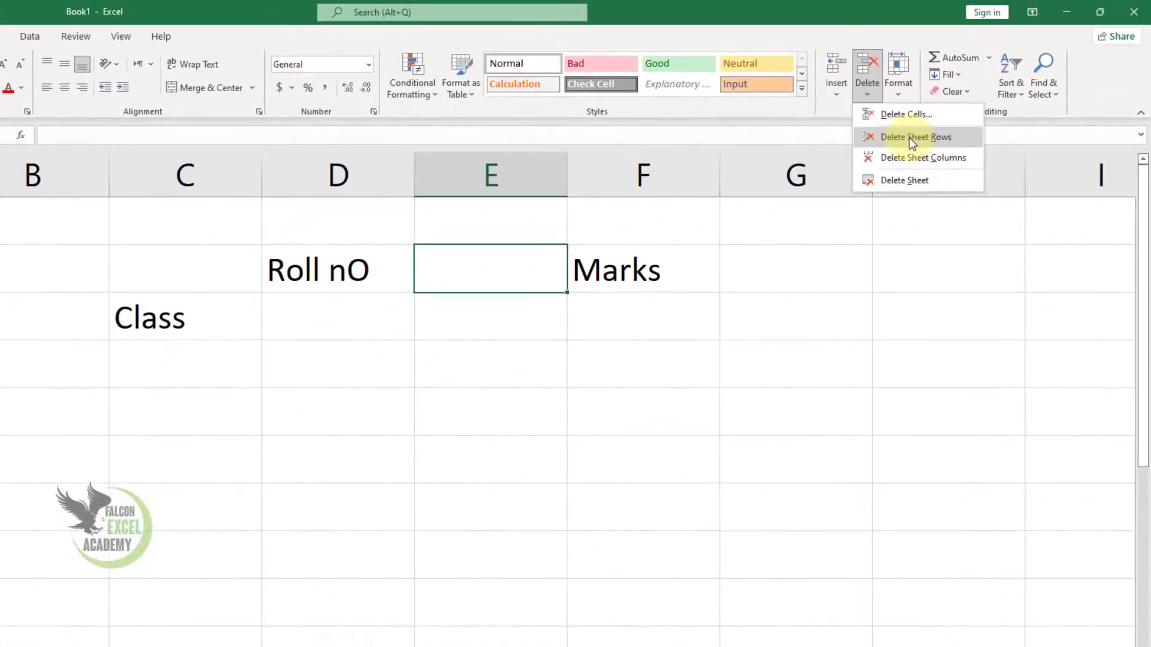
left_click(909, 141)
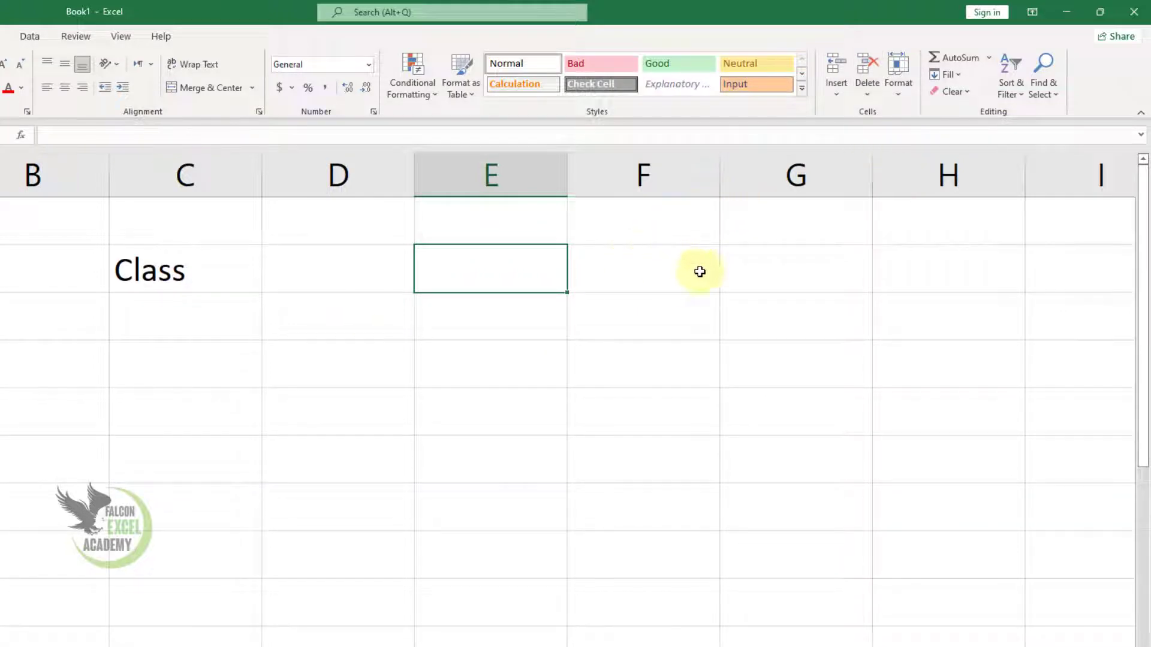
left_click(358, 263)
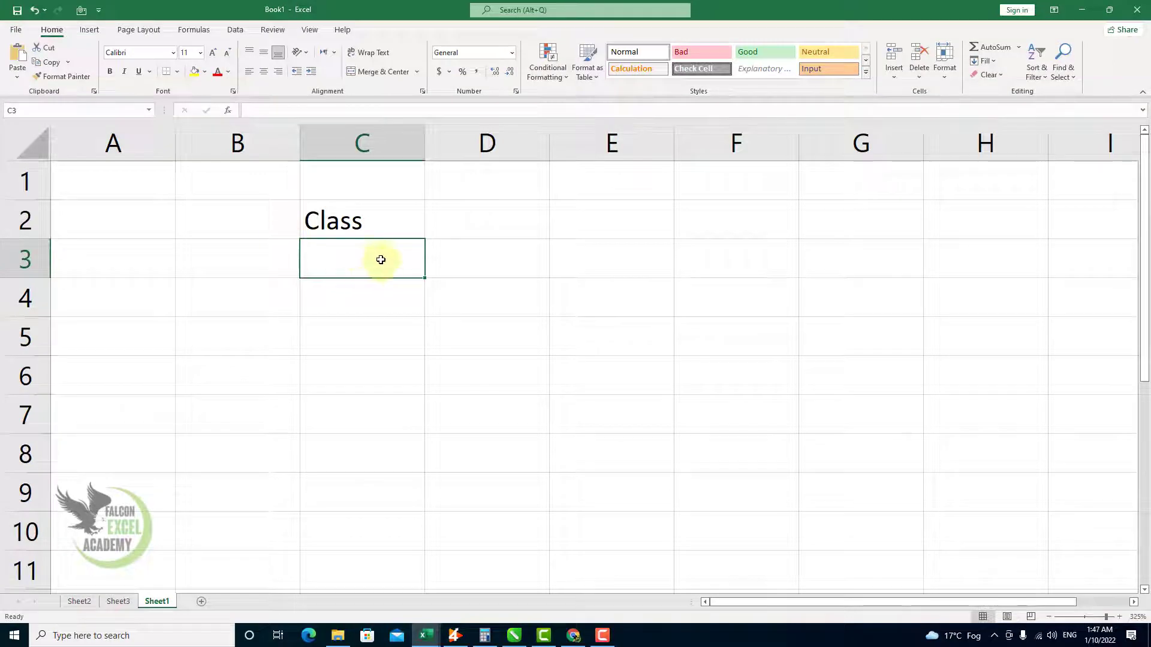
Step: Delete column C from cell C2, removing Class and emptying Sheet1
left_click(393, 211)
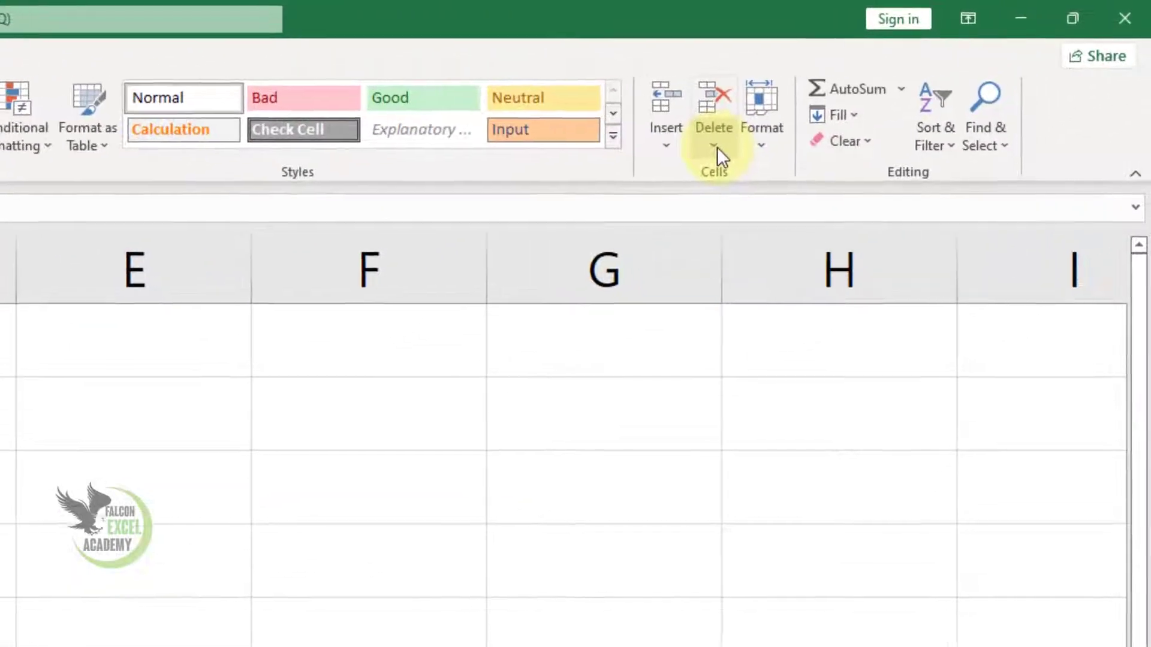
left_click(920, 76)
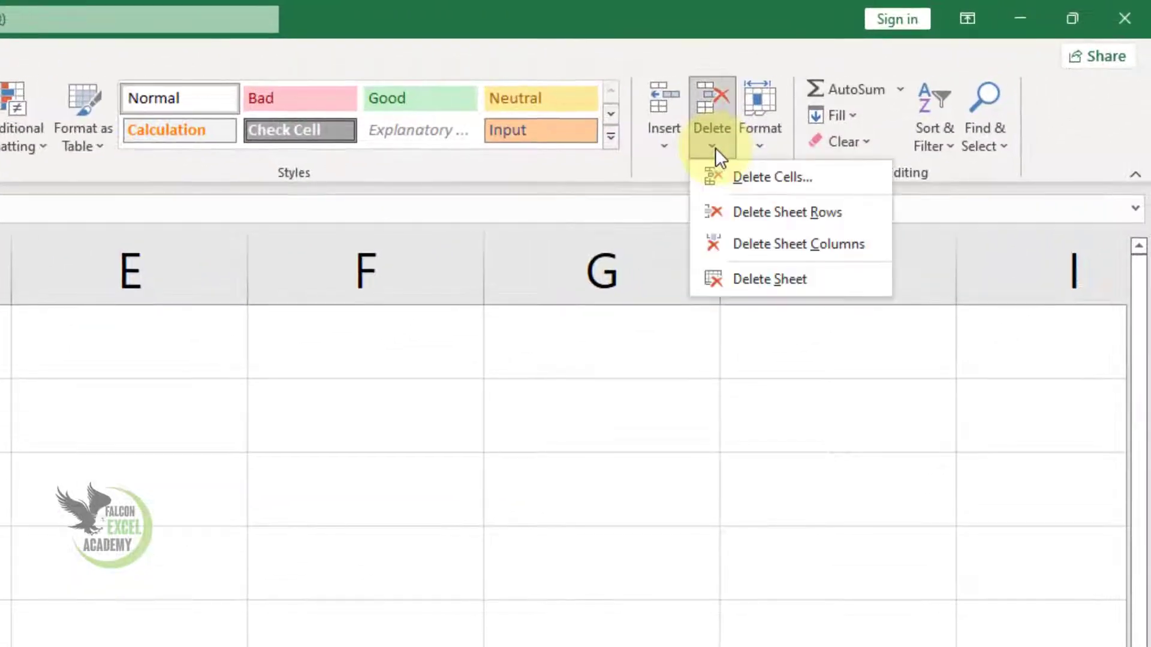
left_click(970, 129)
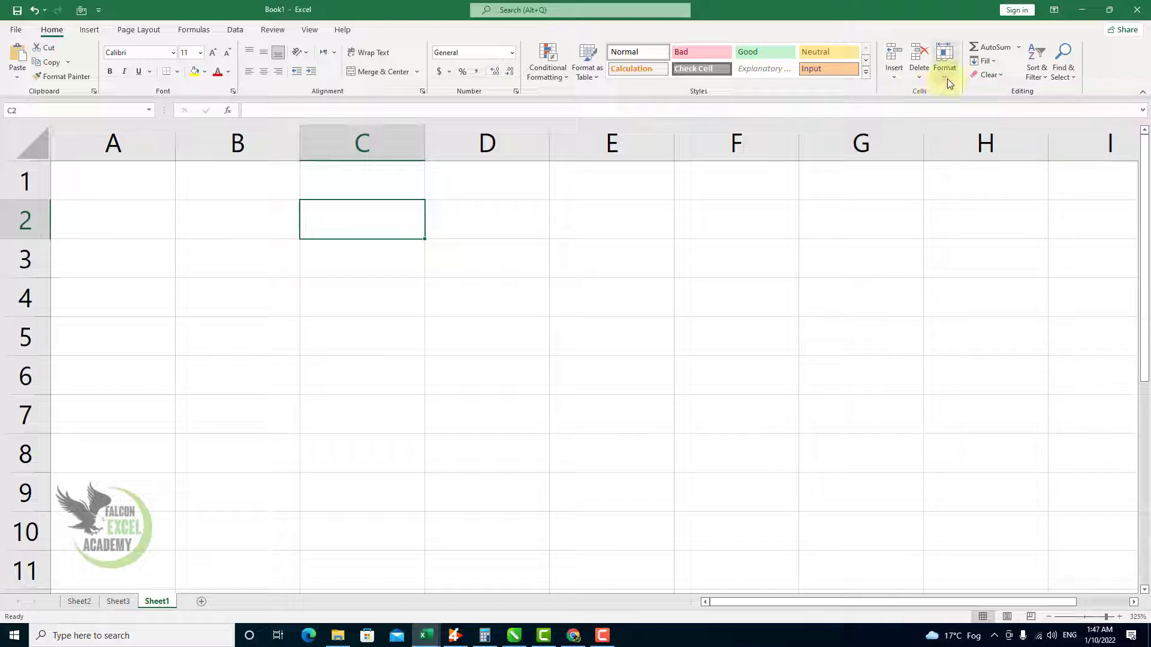
left_click(917, 76)
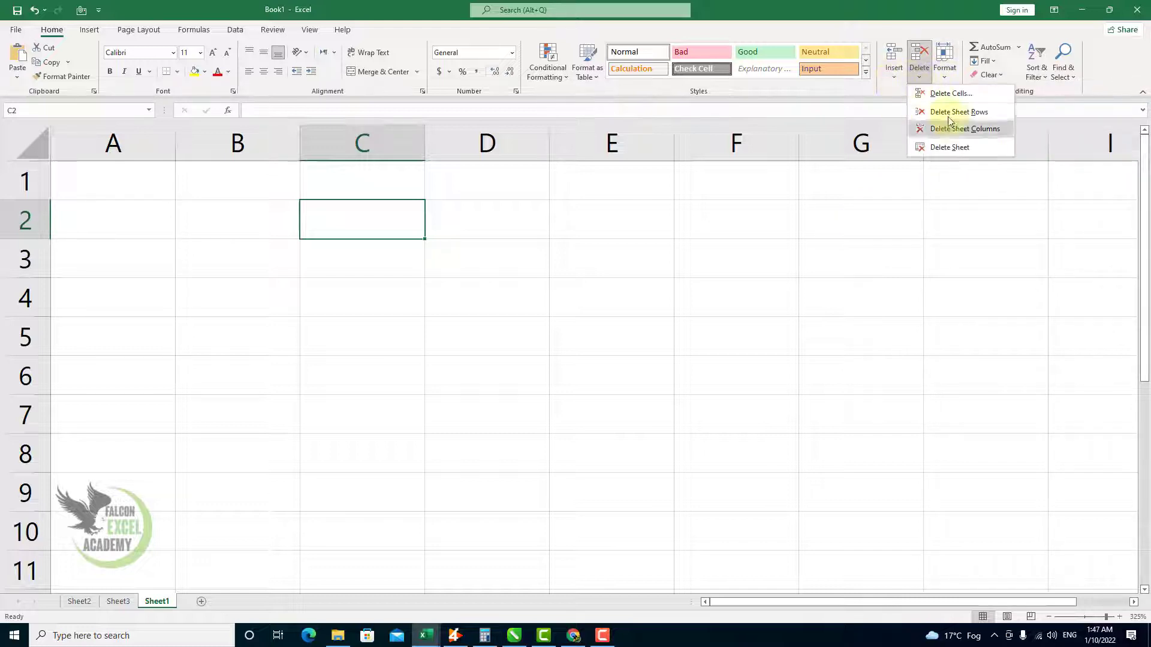
left_click(599, 289)
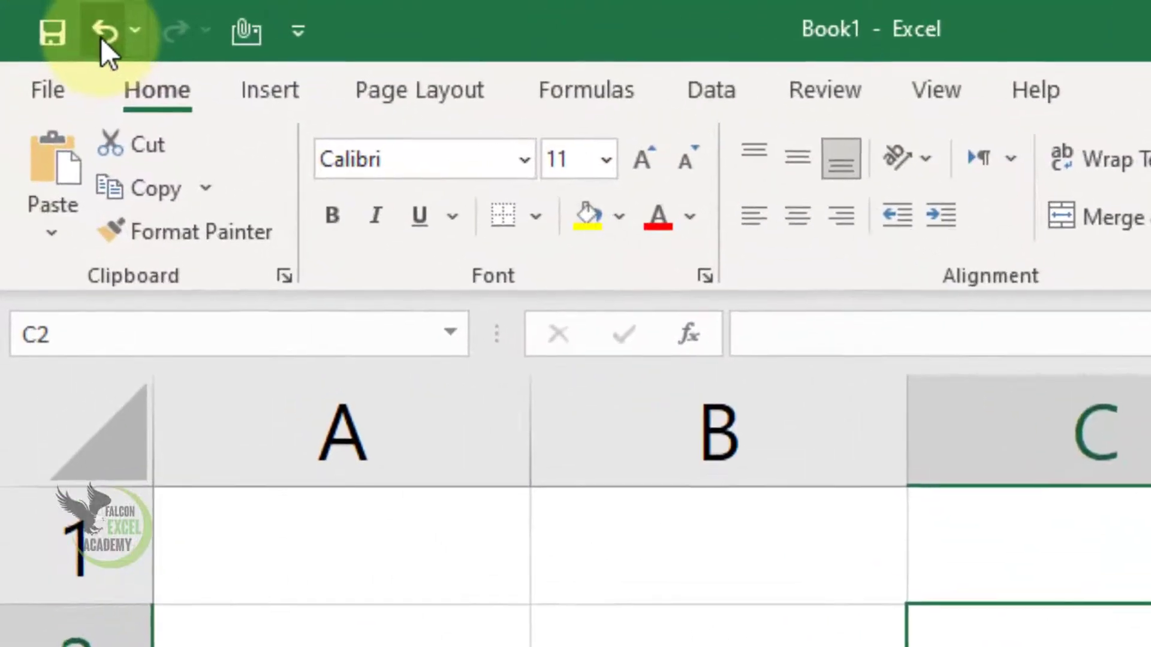
Step: Undo the three deletions to restore the headers
left_click(65, 20)
left_click(65, 19)
left_click(65, 20)
left_click(65, 20)
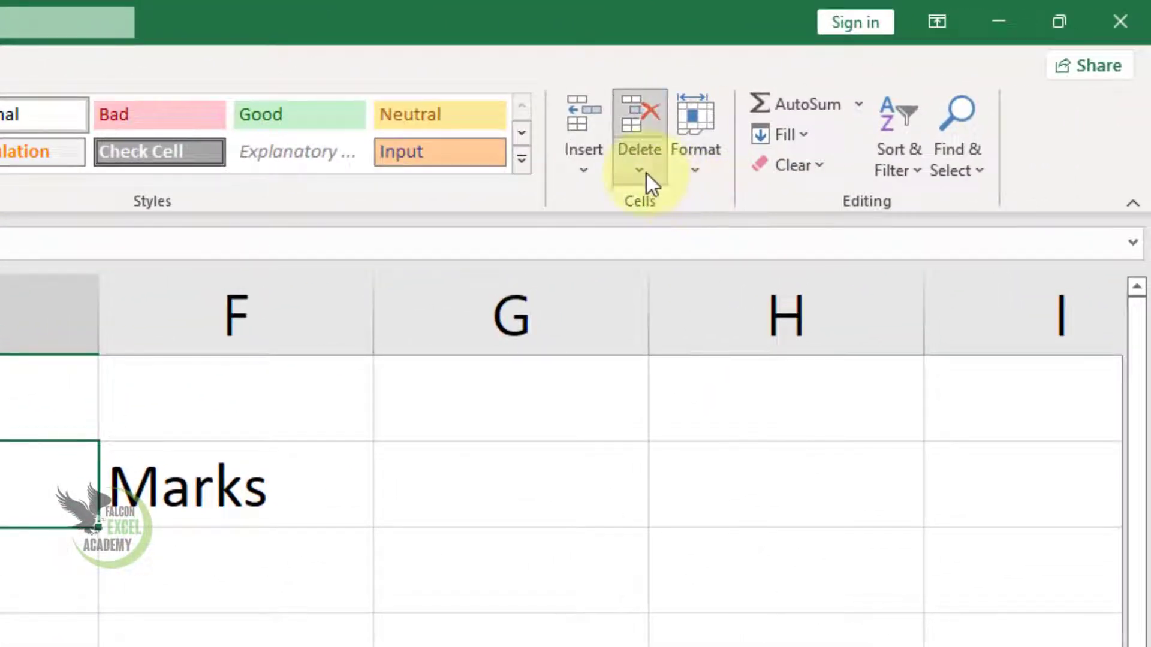
Step: Delete Sheet1 permanently, leaving only Sheet2 and Sheet3
left_click(646, 174)
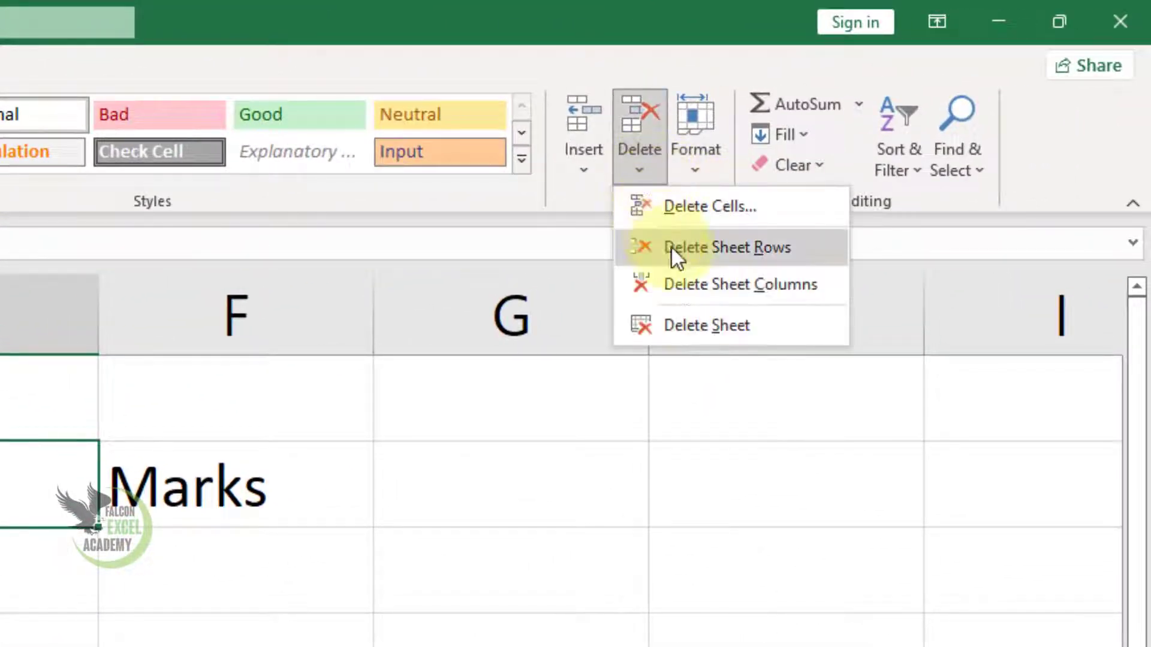
left_click(680, 324)
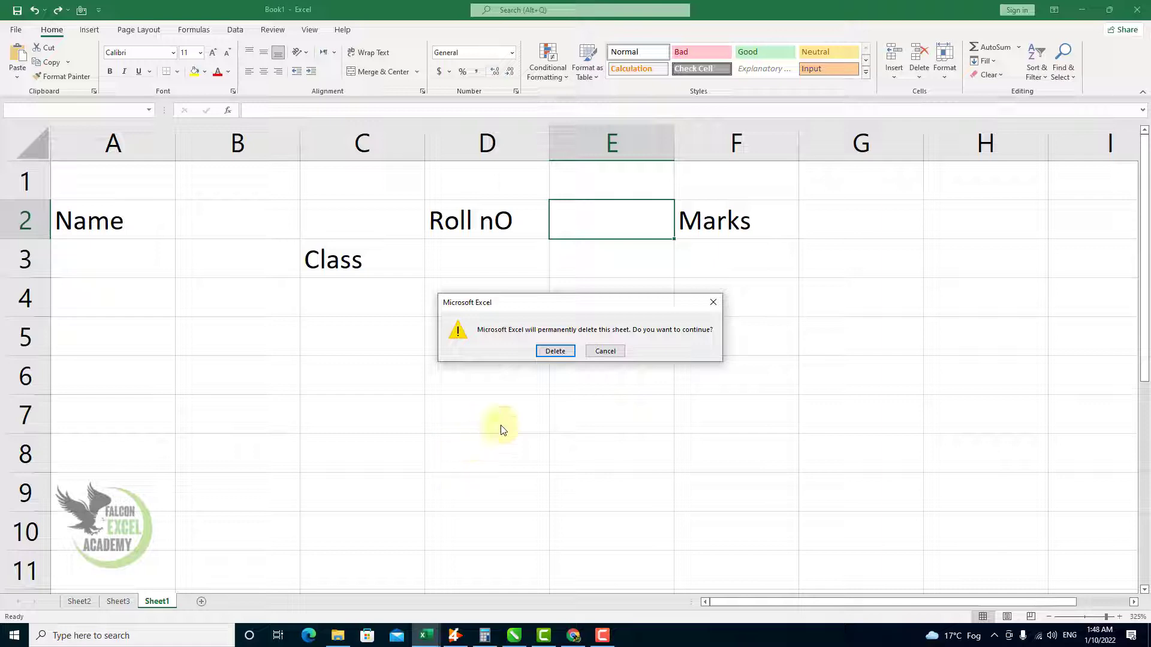
left_click(555, 352)
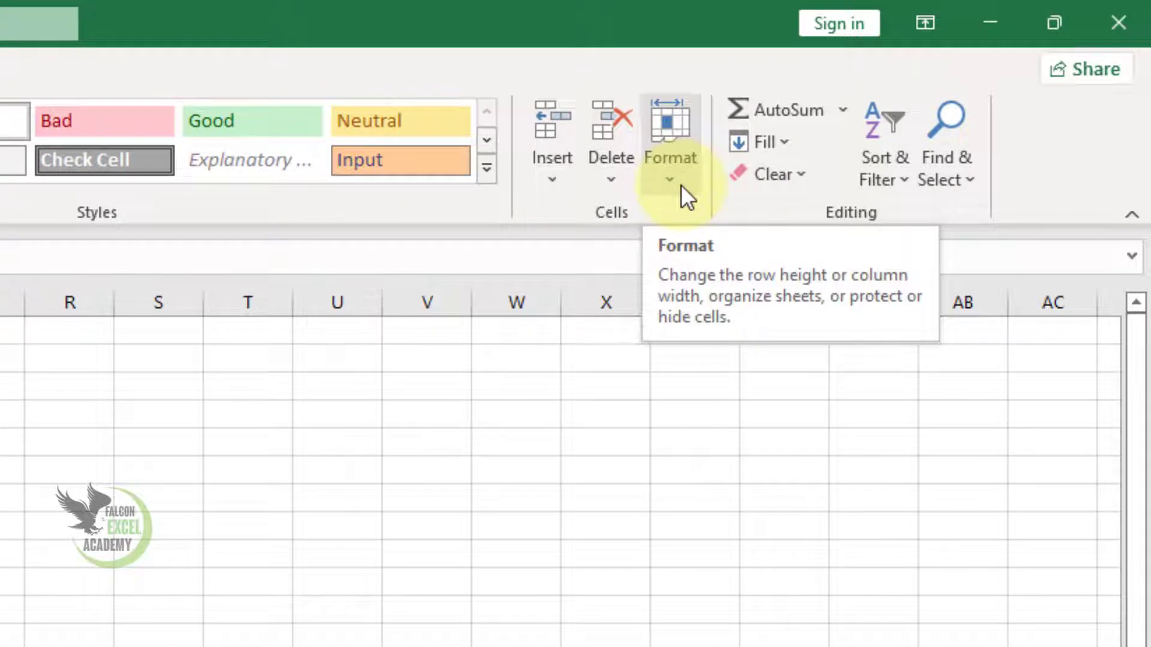
Step: Set the sheet's paper size to A4 in Page Layout
left_click(681, 184)
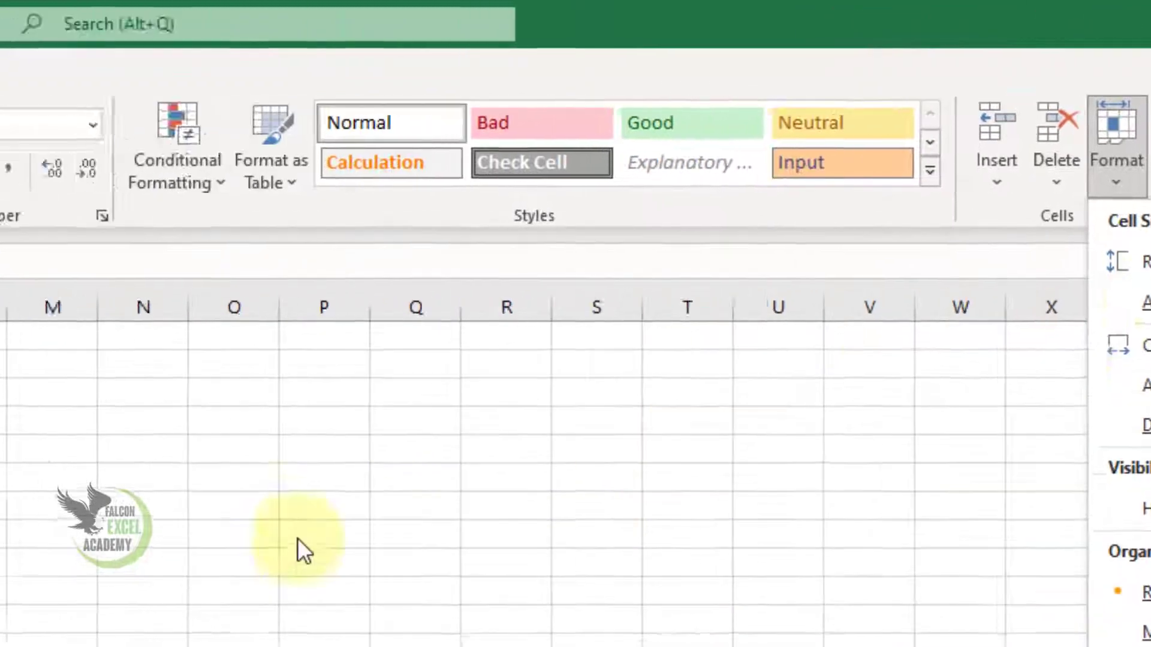
left_click(334, 72)
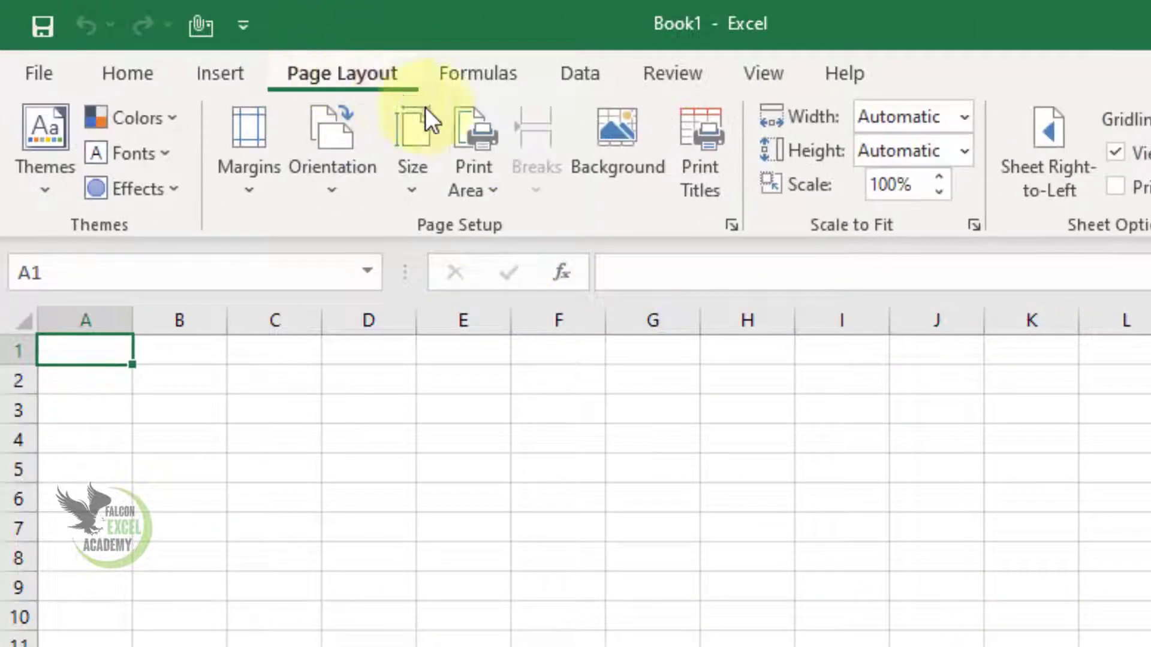
left_click(423, 188)
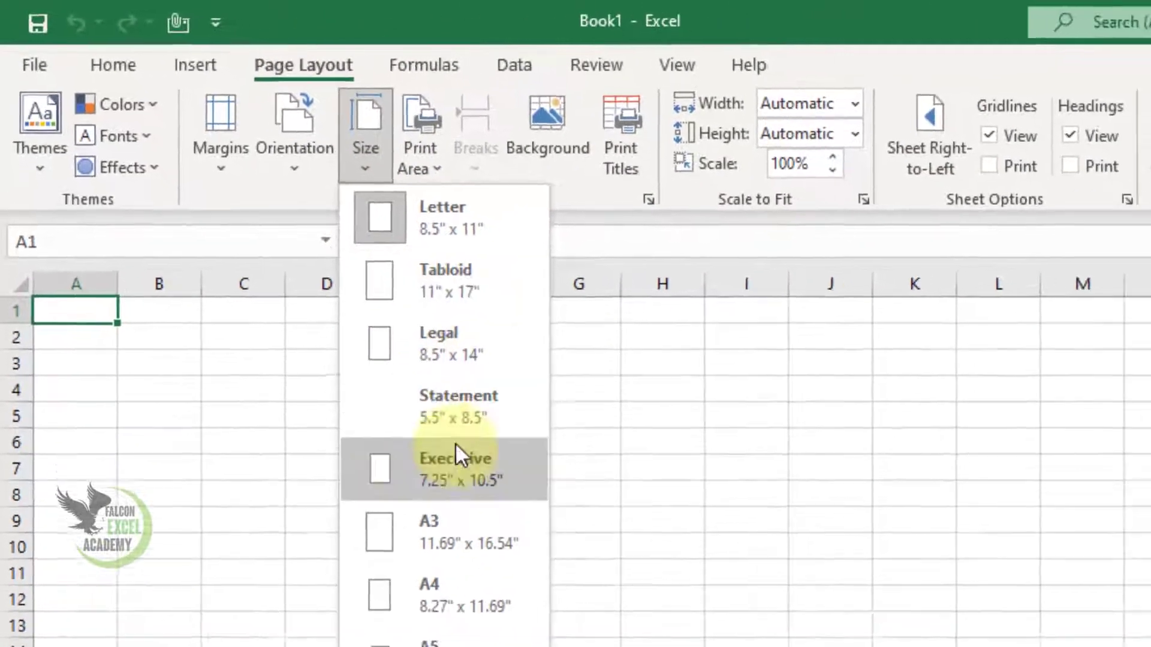
left_click(444, 595)
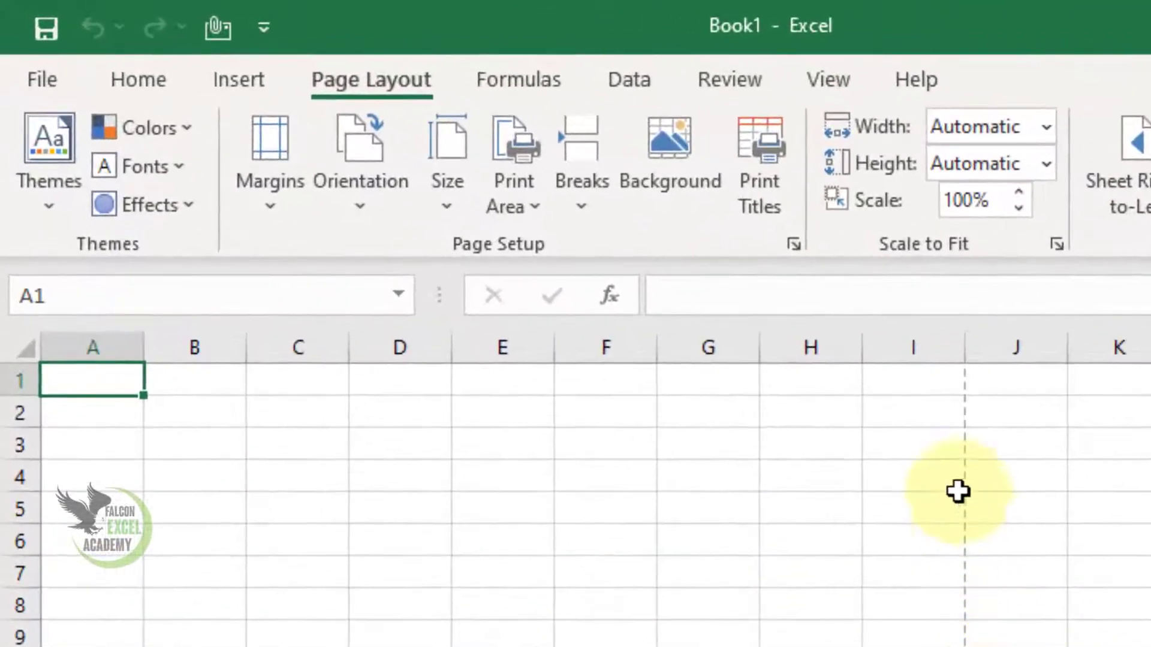
Step: Select columns A–I down the sheet, then clear the selection by picking D8
left_click_drag(88, 375, 926, 376)
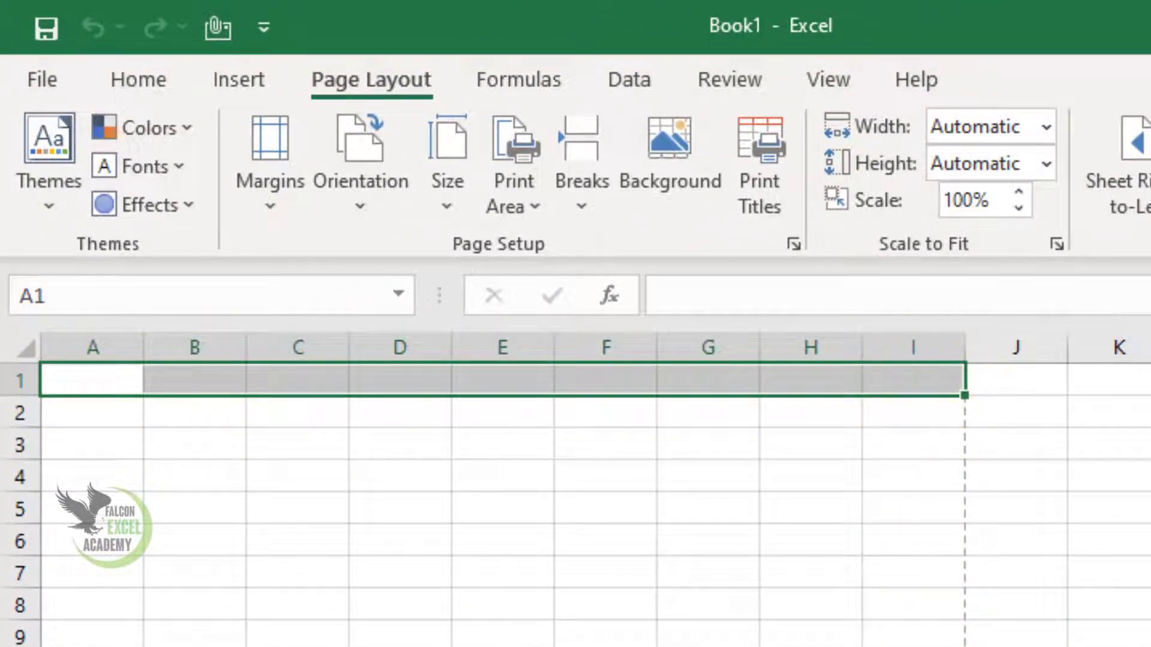
scroll(926, 376, "down", 2)
scroll(926, 376, "down", 6)
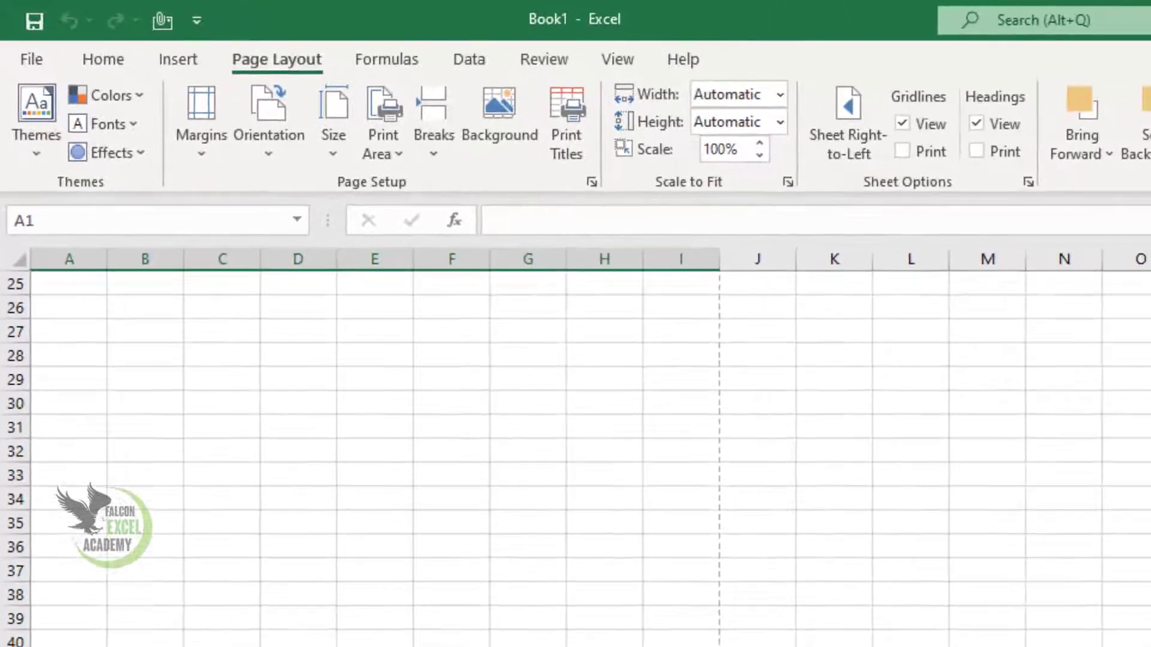
left_click_drag(68, 645, 701, 644)
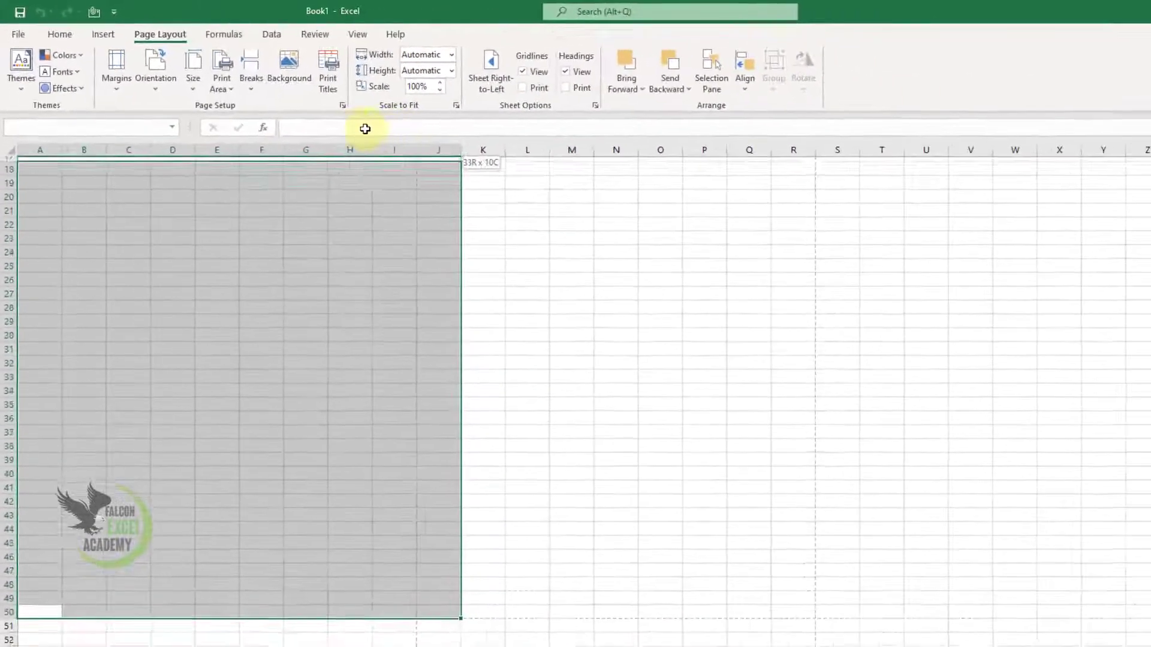
mouse_move(701, 644)
left_mouse_down()
mouse_move(351, 129)
mouse_move(380, 105)
left_mouse_up()
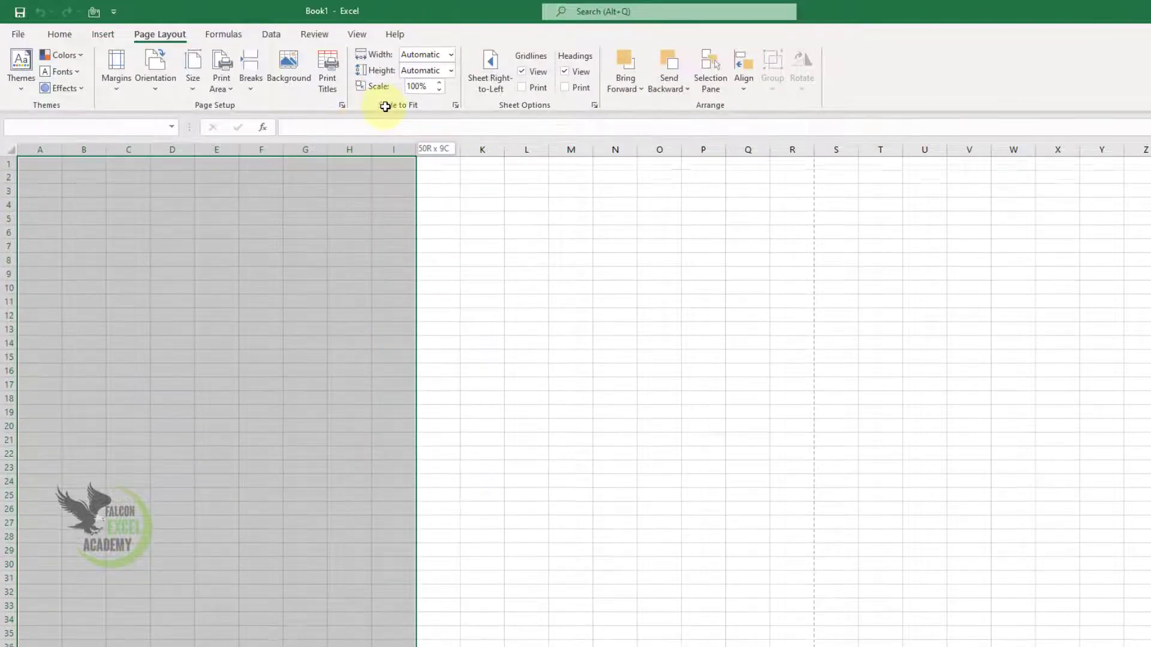
left_click(168, 257)
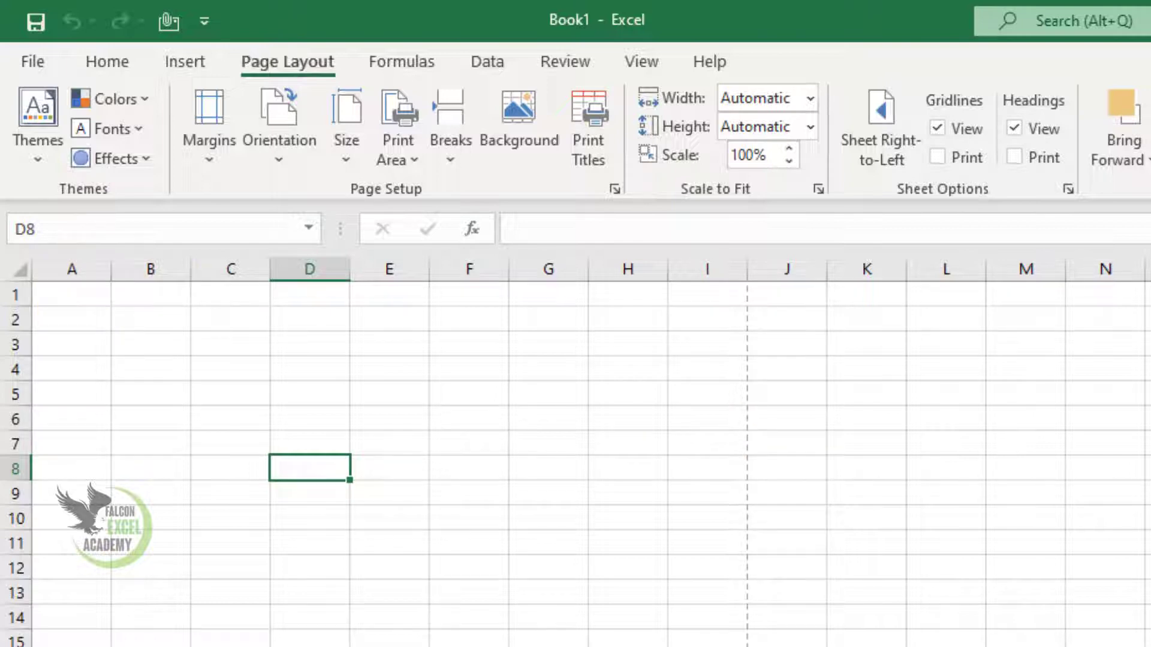
Step: Zoom to 244% and give the selected rows a row height of 30
left_click(82, 337)
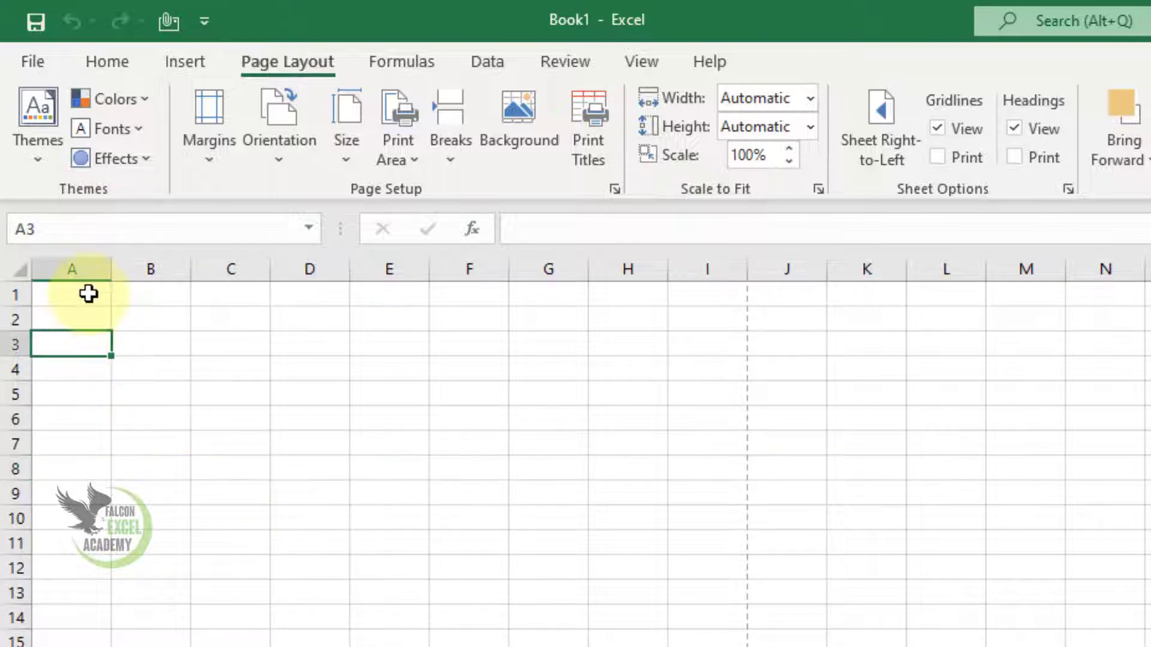
left_click_drag(89, 294, 43, 505)
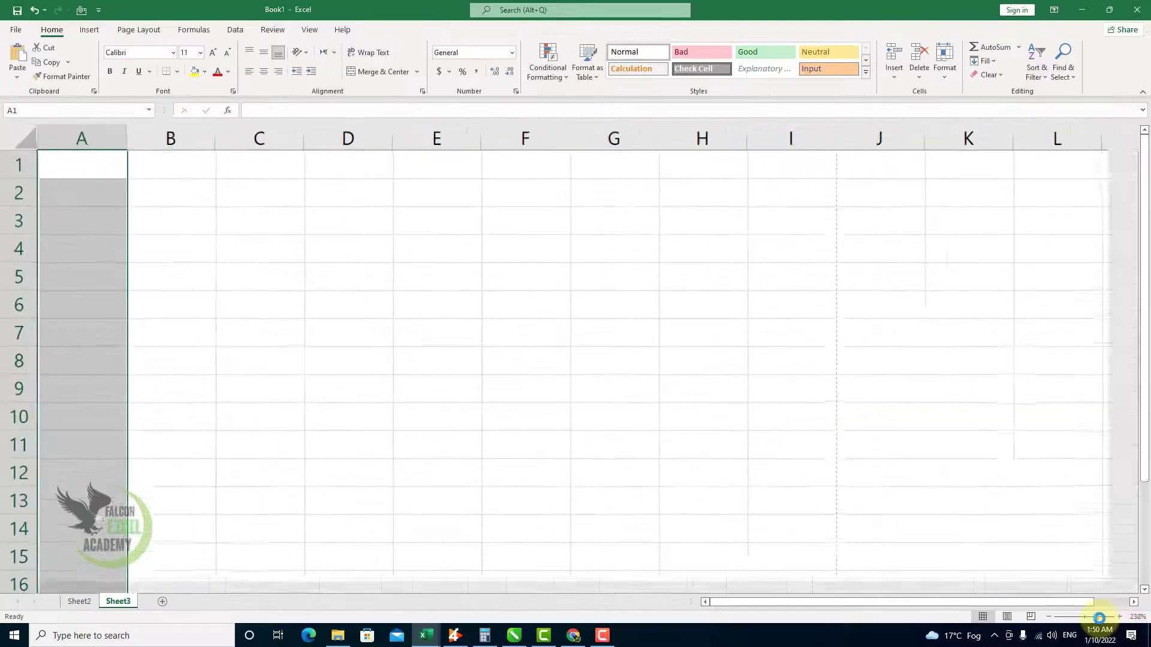
left_click_drag(1092, 621, 1095, 620)
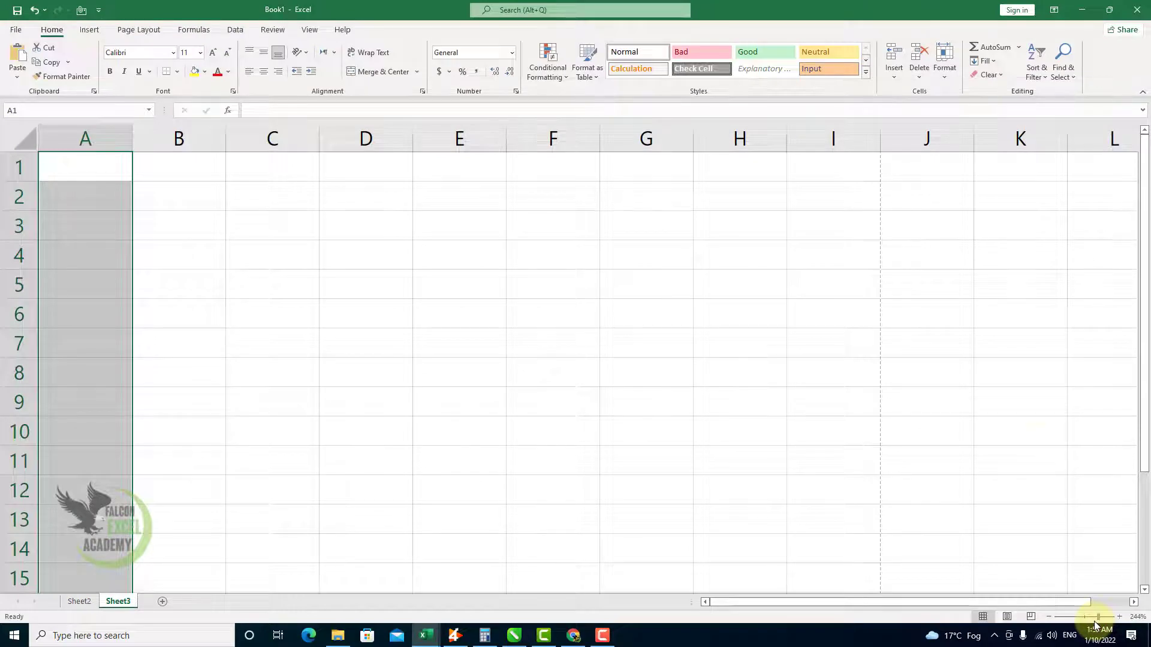
mouse_move(113, 164)
left_mouse_down()
mouse_move(116, 345)
mouse_move(94, 462)
left_mouse_up()
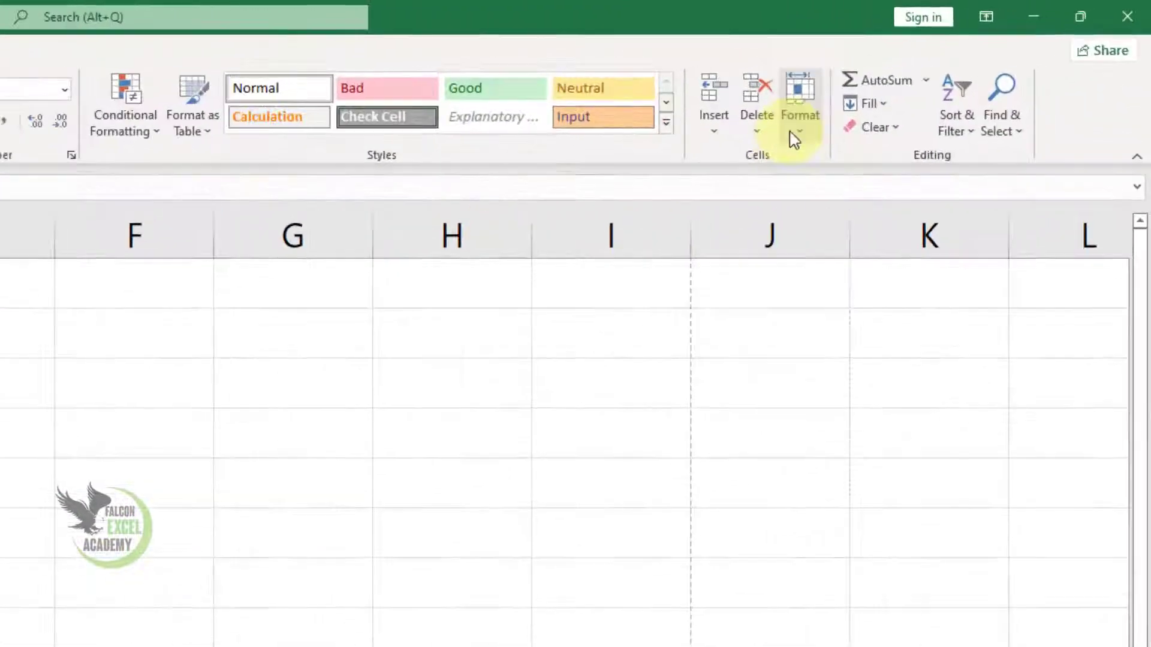
left_click(794, 139)
left_click(848, 192)
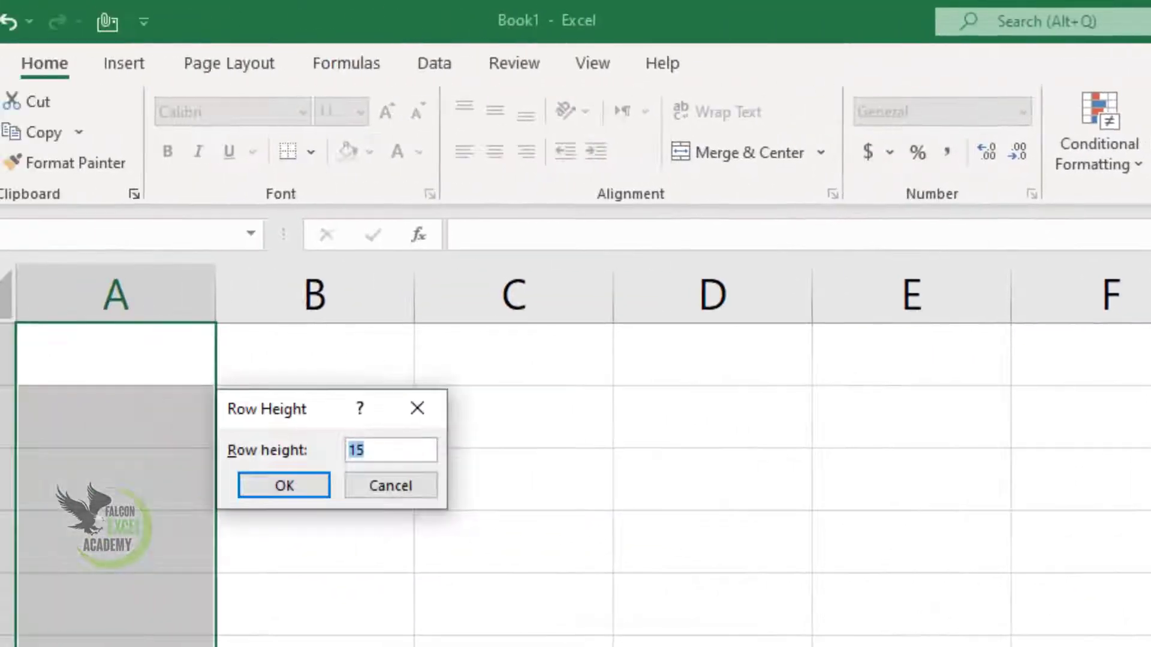
left_click_drag(334, 411, 404, 429)
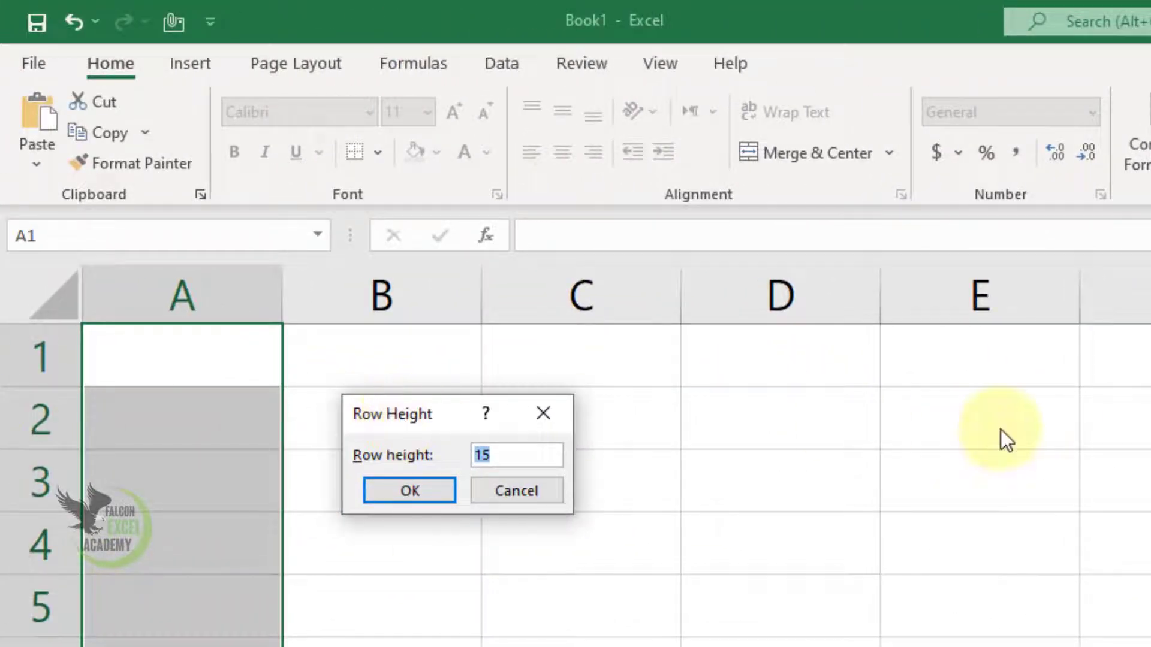
type("30")
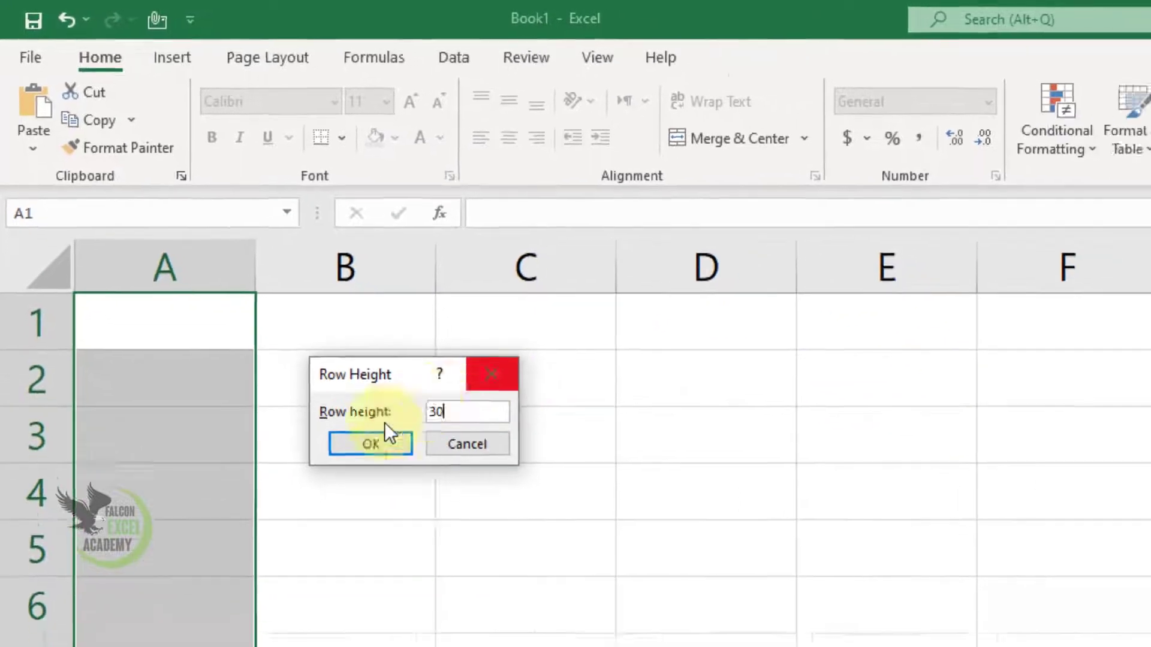
left_click(410, 491)
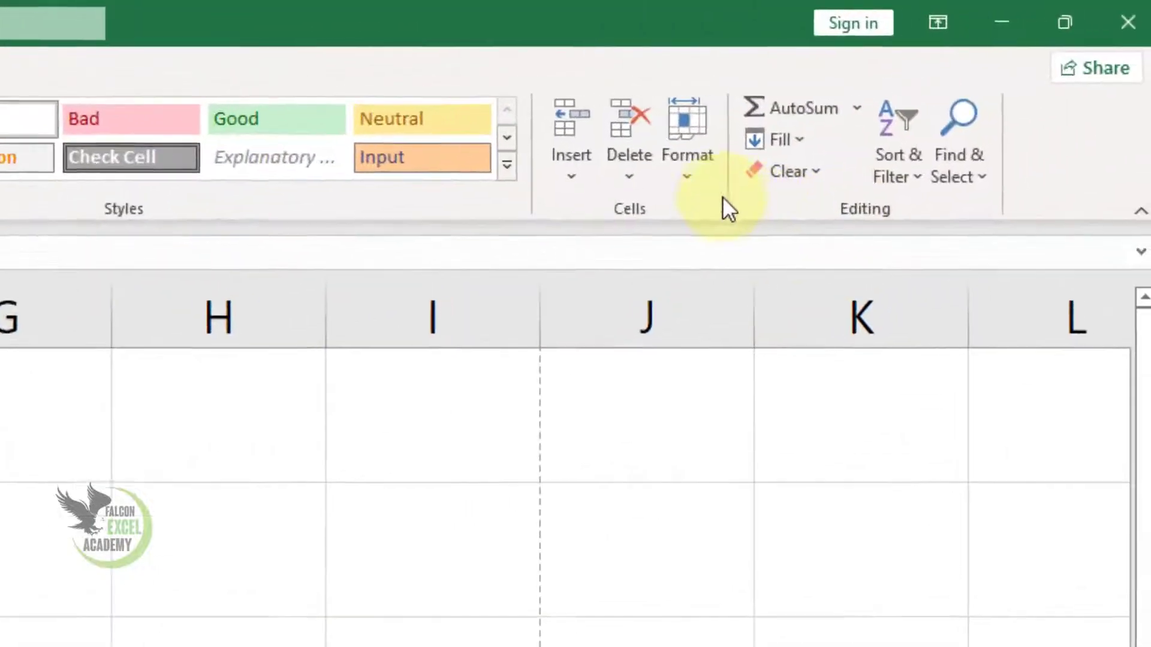
Step: Reduce the selected rows' height to 10
left_click(678, 187)
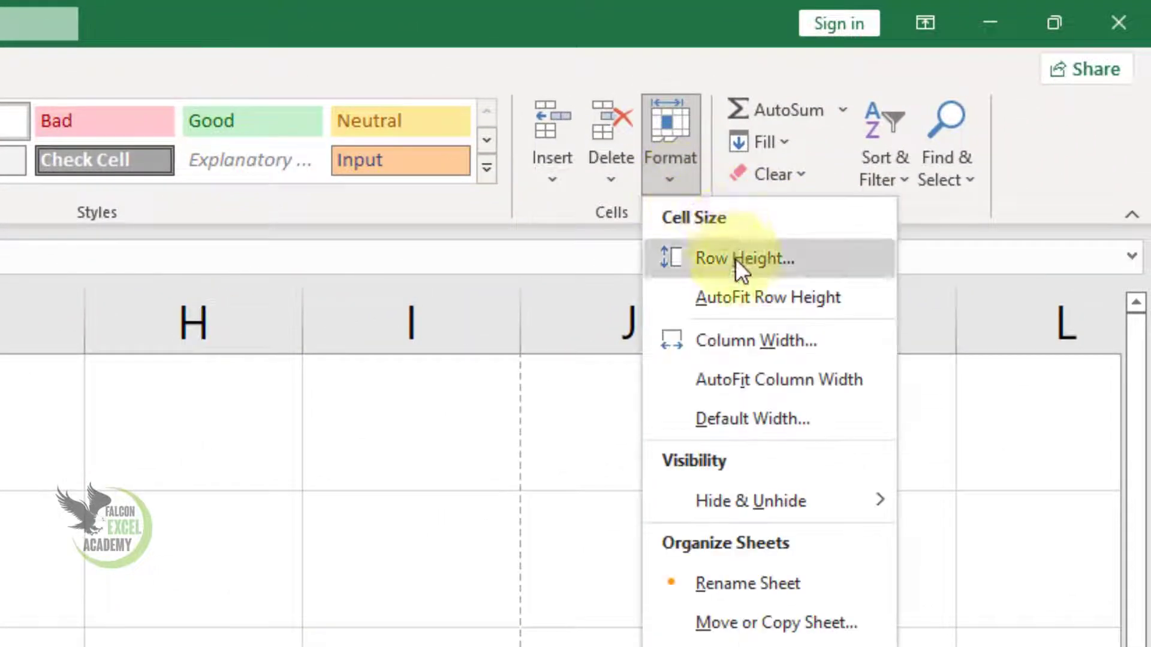
left_click(836, 256)
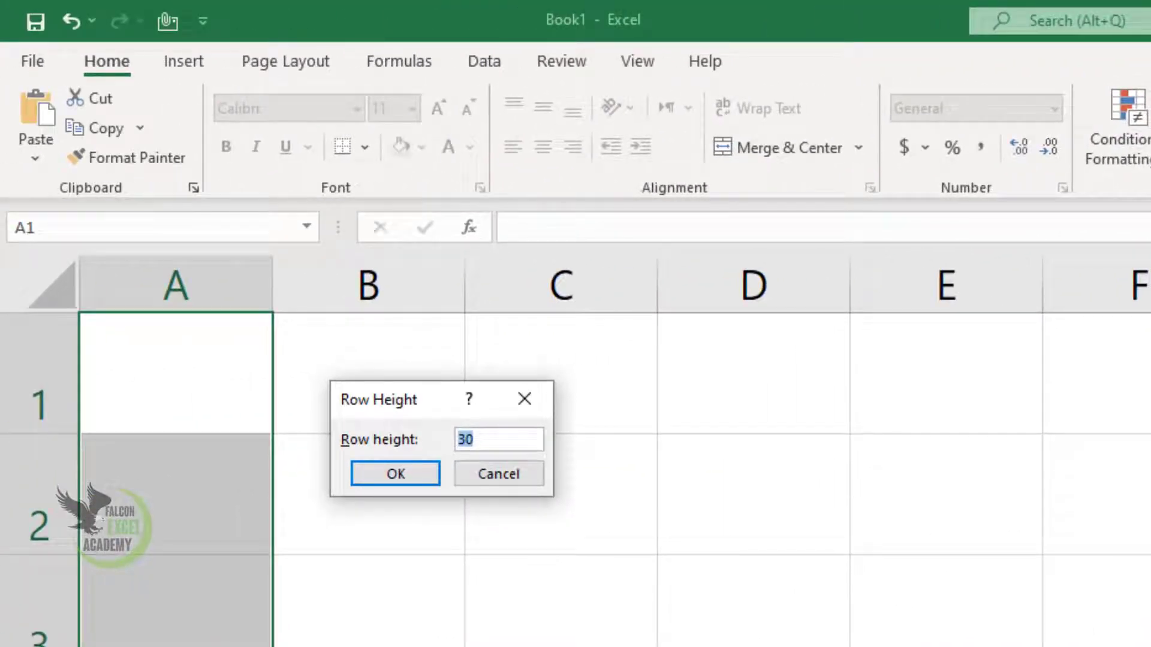
type("10")
left_click(396, 474)
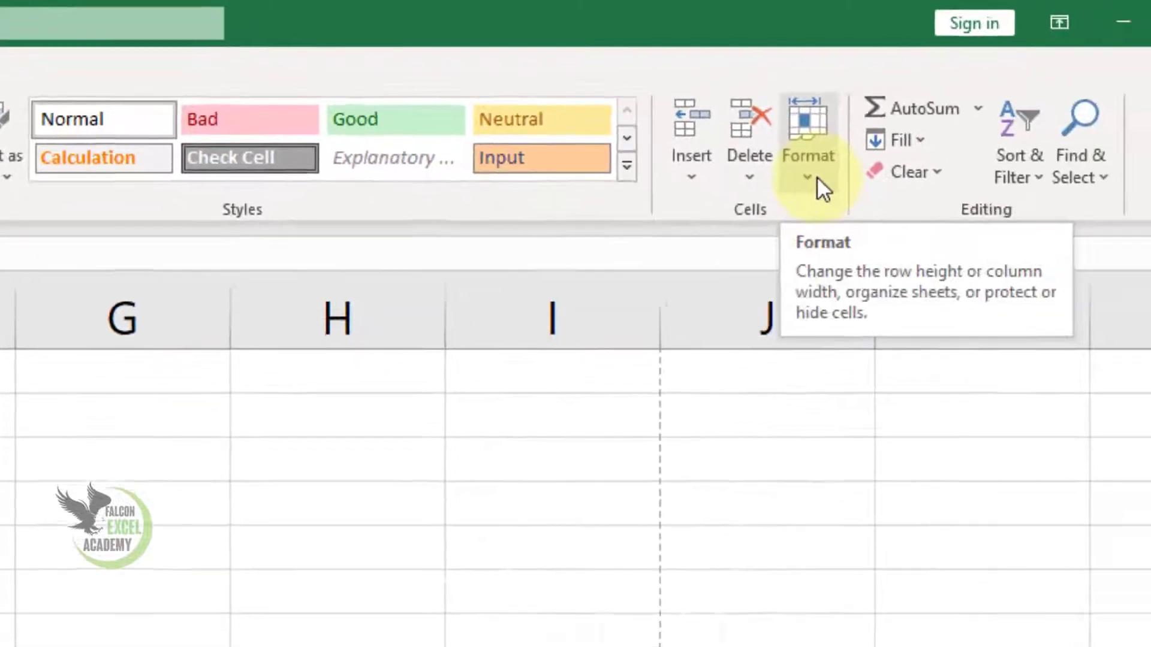
Step: Auto-fit the shortened rows back to standard height, then select columns A through D
left_click(818, 180)
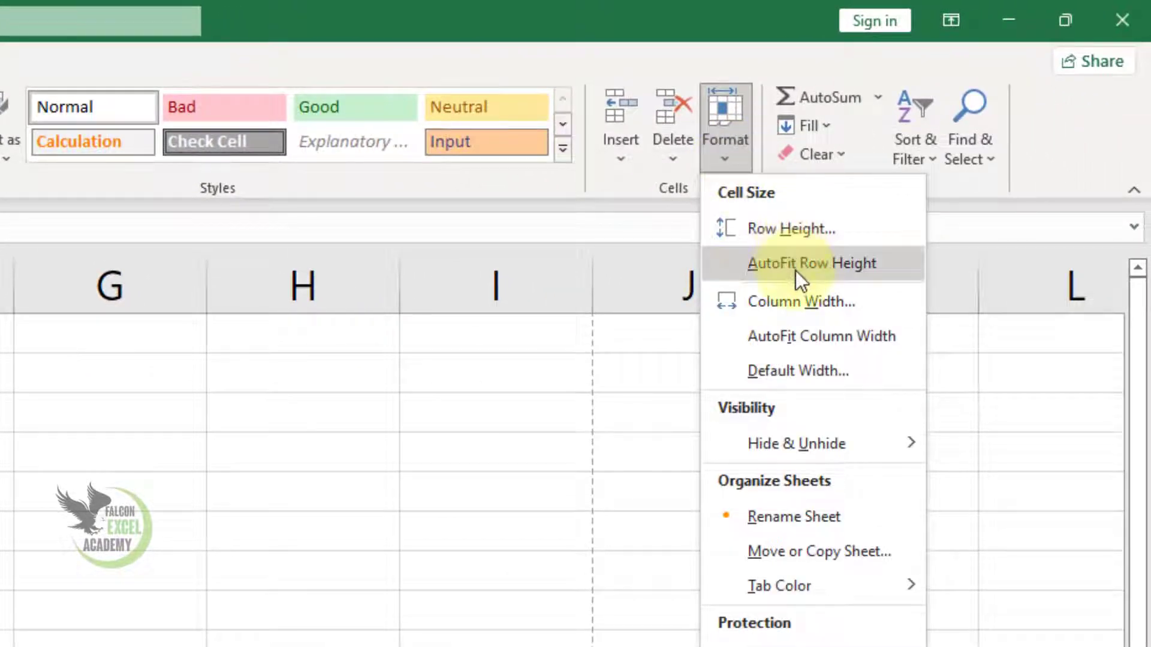
left_click(796, 271)
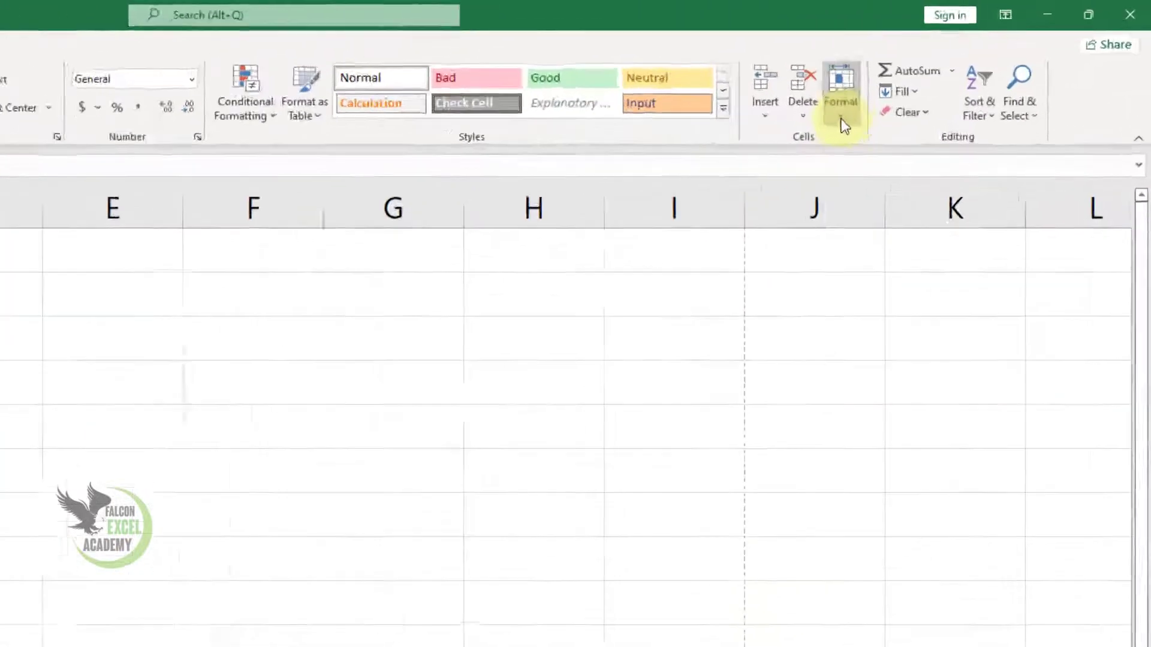
left_click(841, 120)
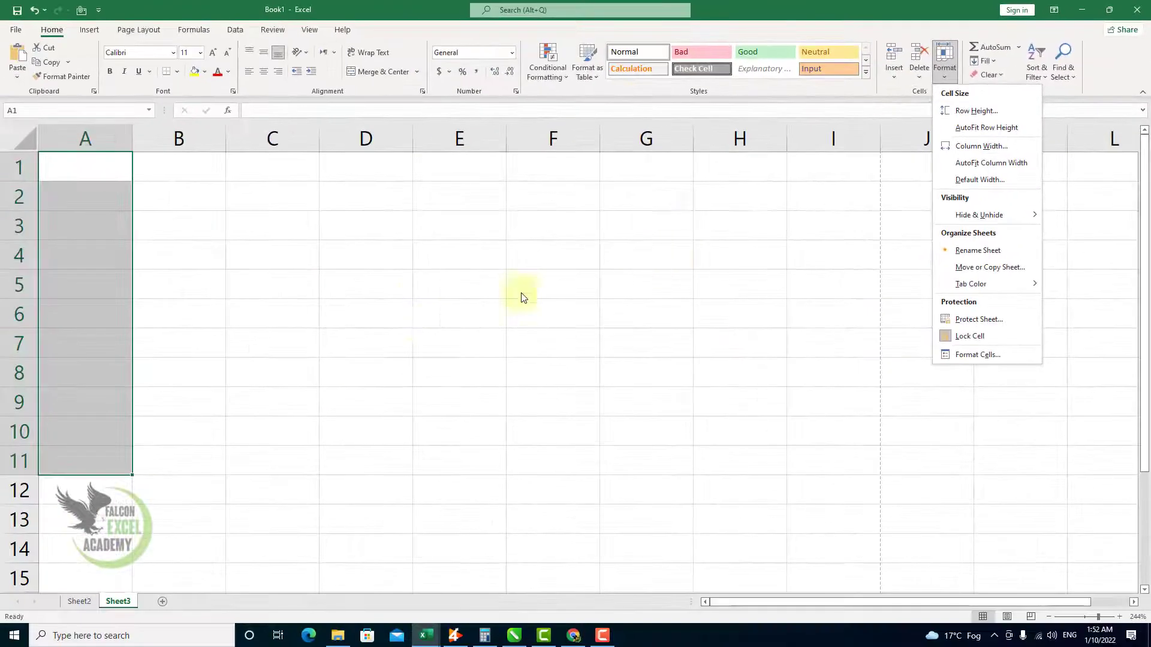
left_click(542, 288)
left_click(416, 294)
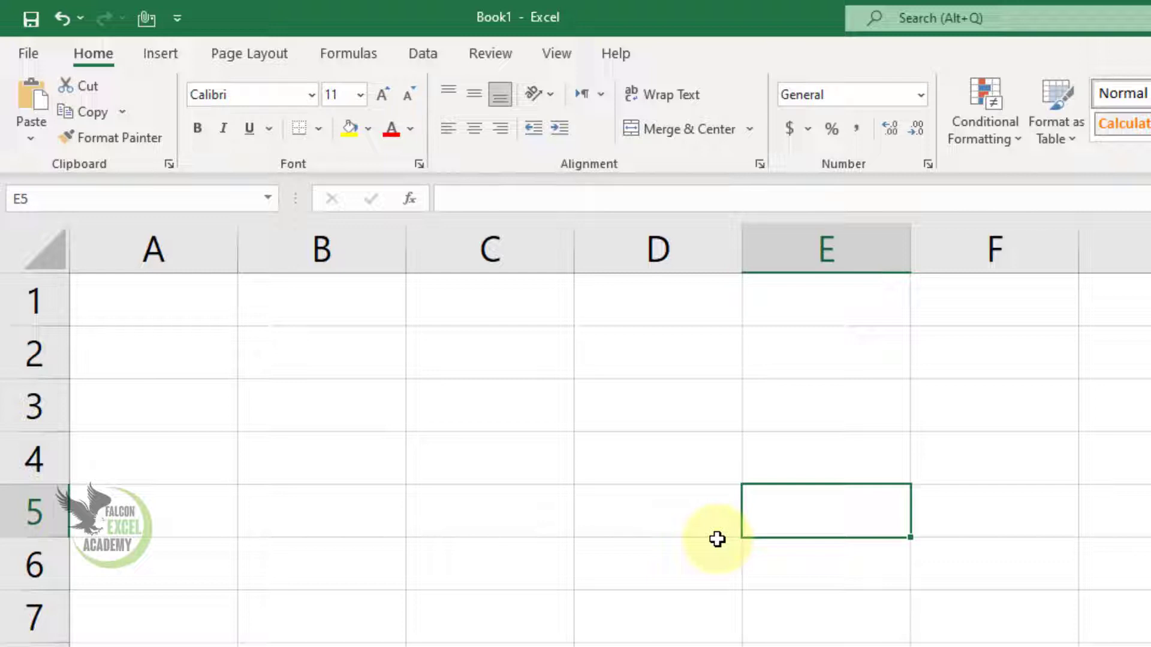
mouse_move(175, 256)
left_mouse_down()
mouse_move(652, 268)
mouse_move(743, 282)
left_mouse_up()
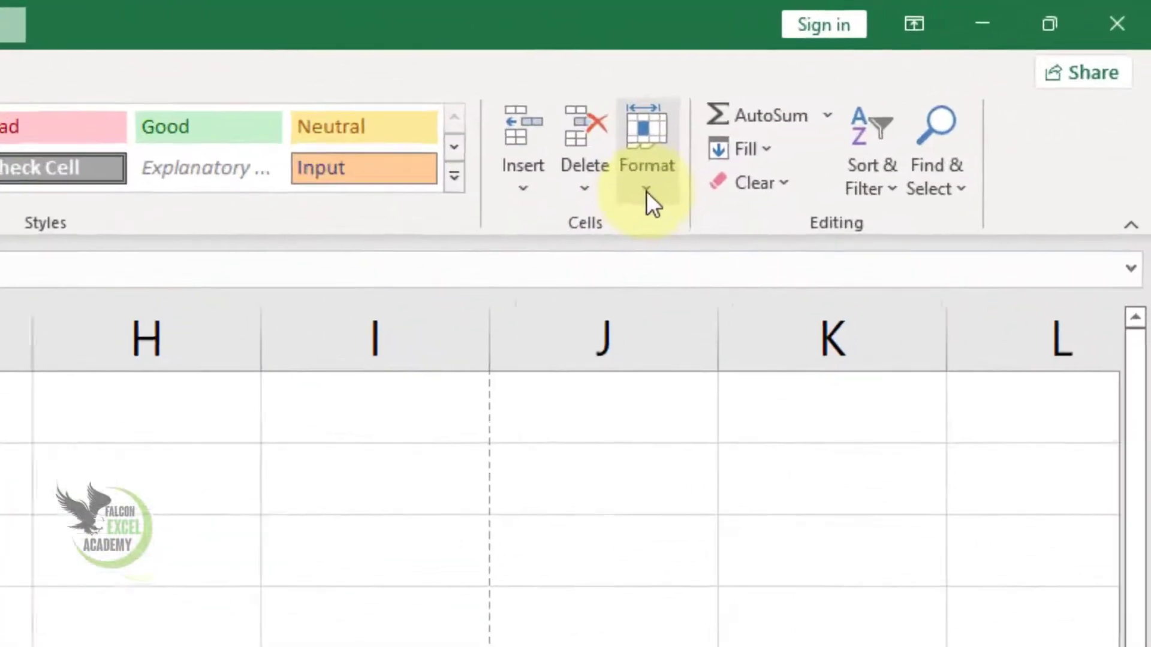
Step: Set the column width of the selected columns A–D to 15
left_click(897, 93)
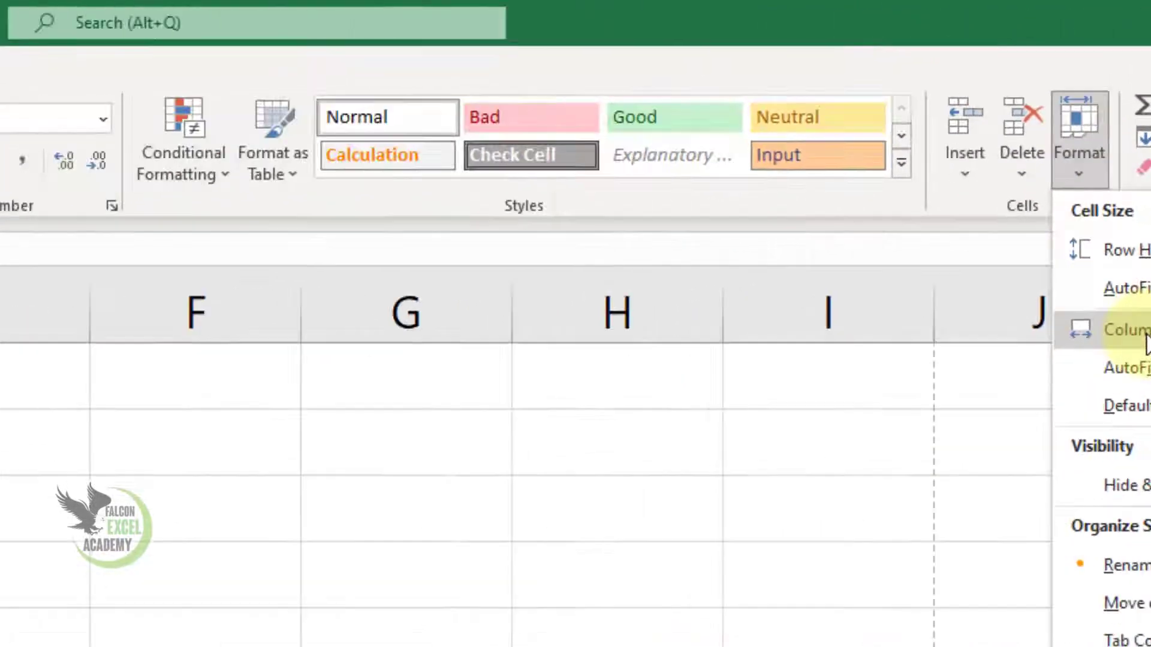
left_click(688, 386)
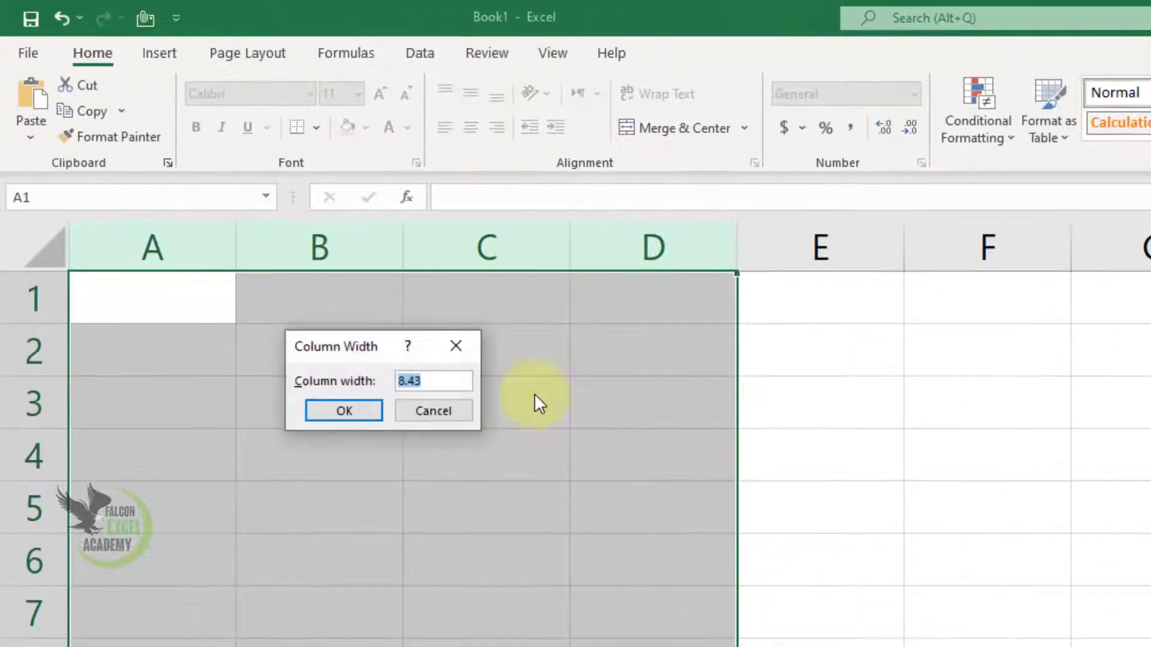
left_click_drag(352, 358, 419, 318)
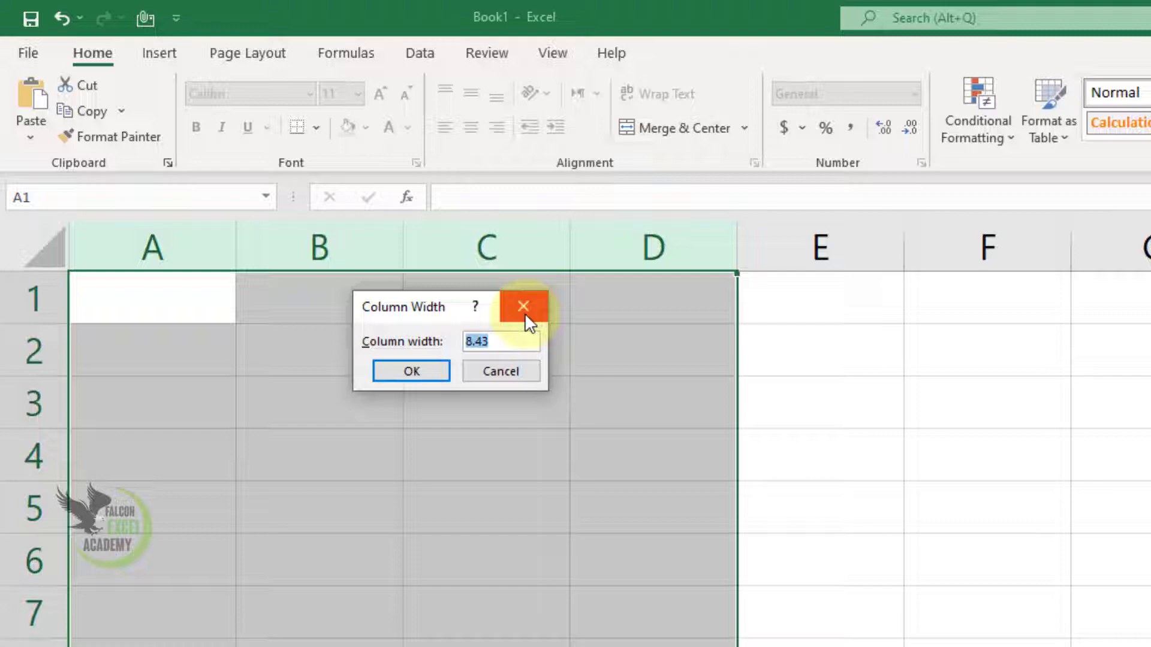
type("15")
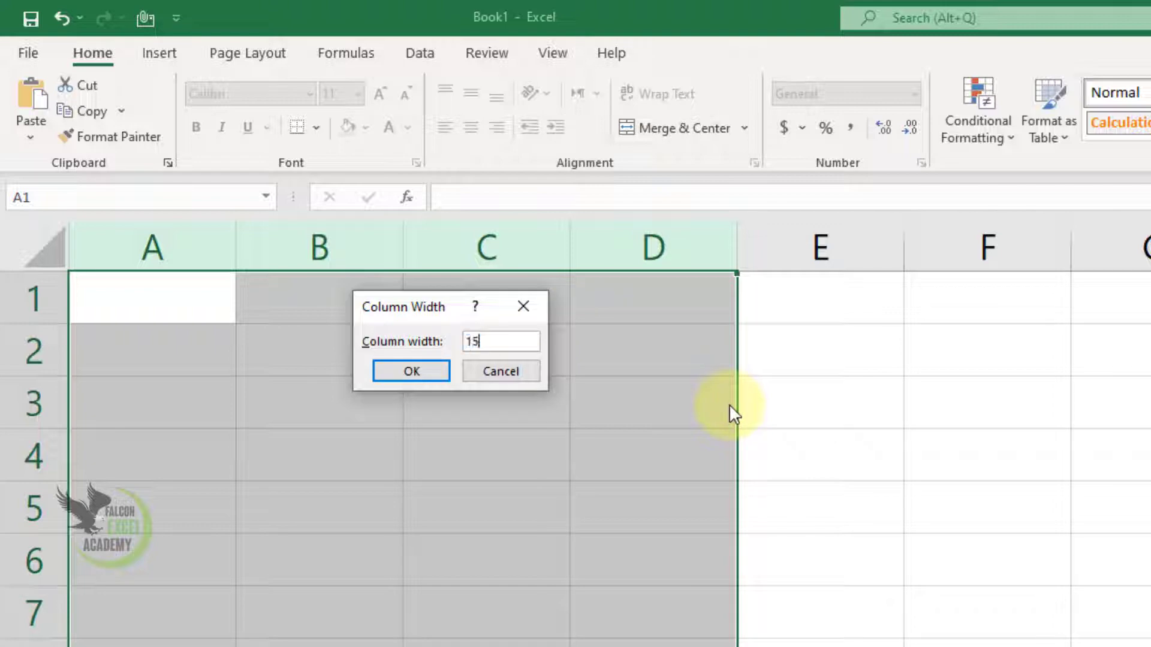
left_click(411, 372)
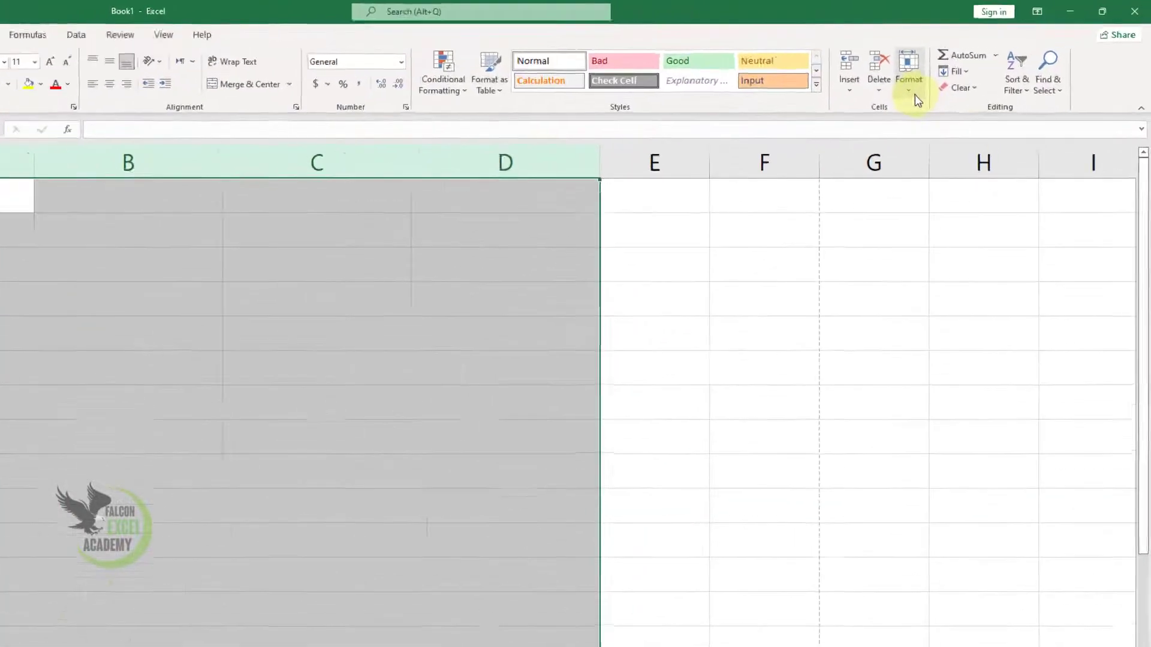
Step: Narrow columns A–D to a column width of 5
left_click(916, 95)
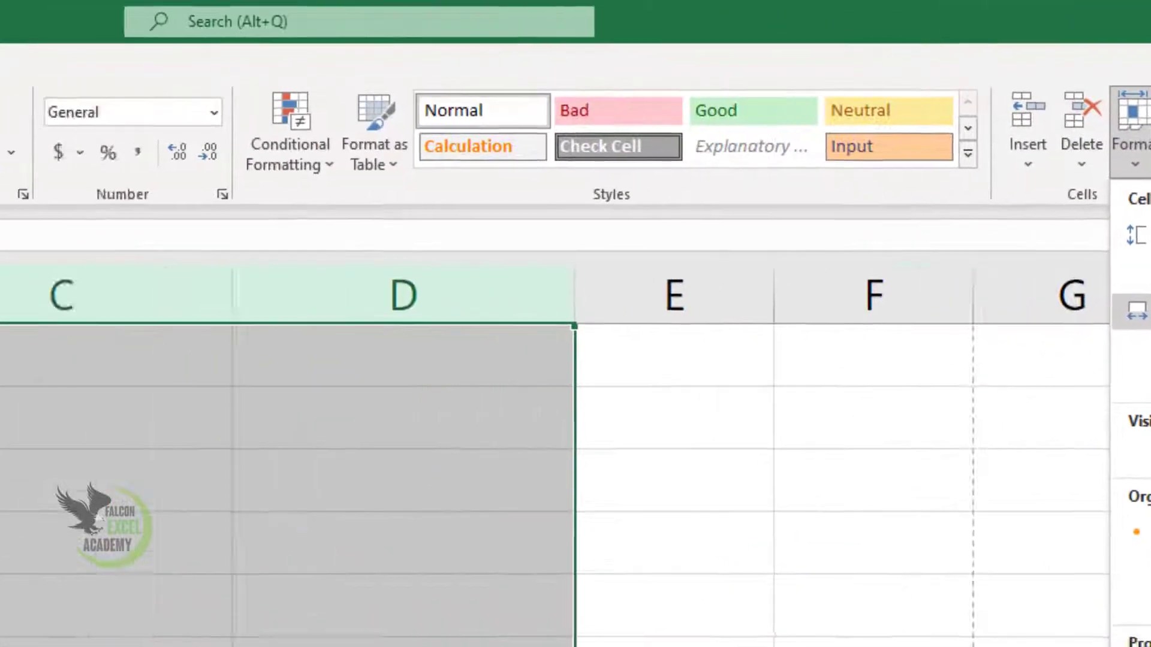
left_click(781, 331)
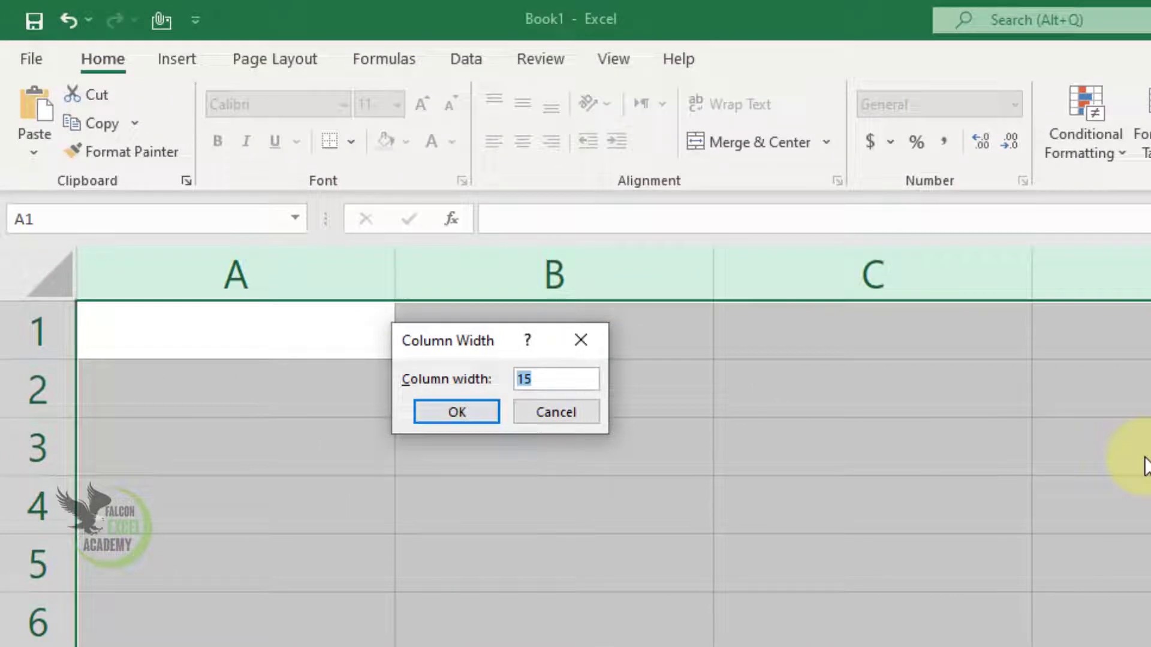
type("5")
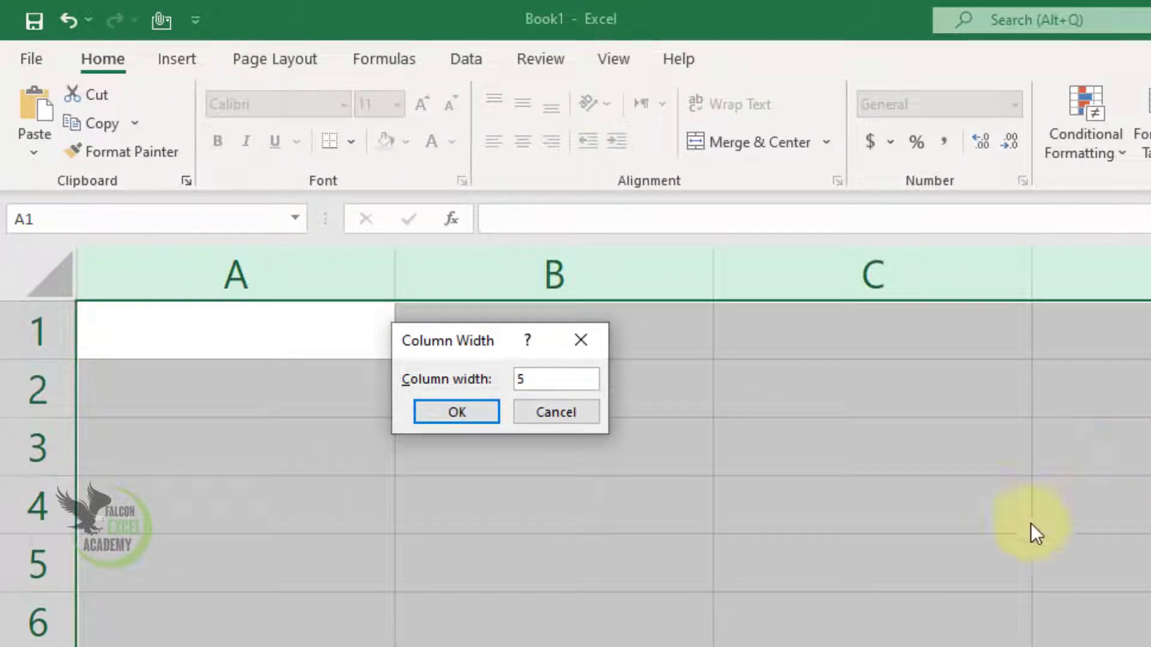
left_click(451, 419)
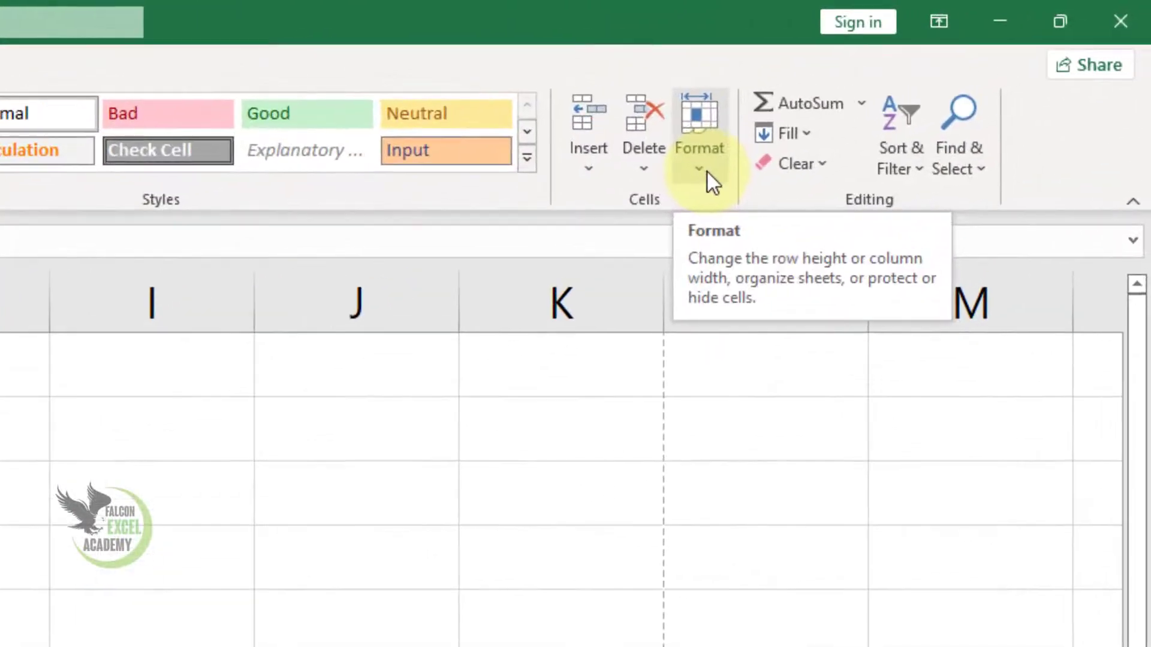
Step: Confirm the sheet's default column width stays at 8.43
left_click(707, 172)
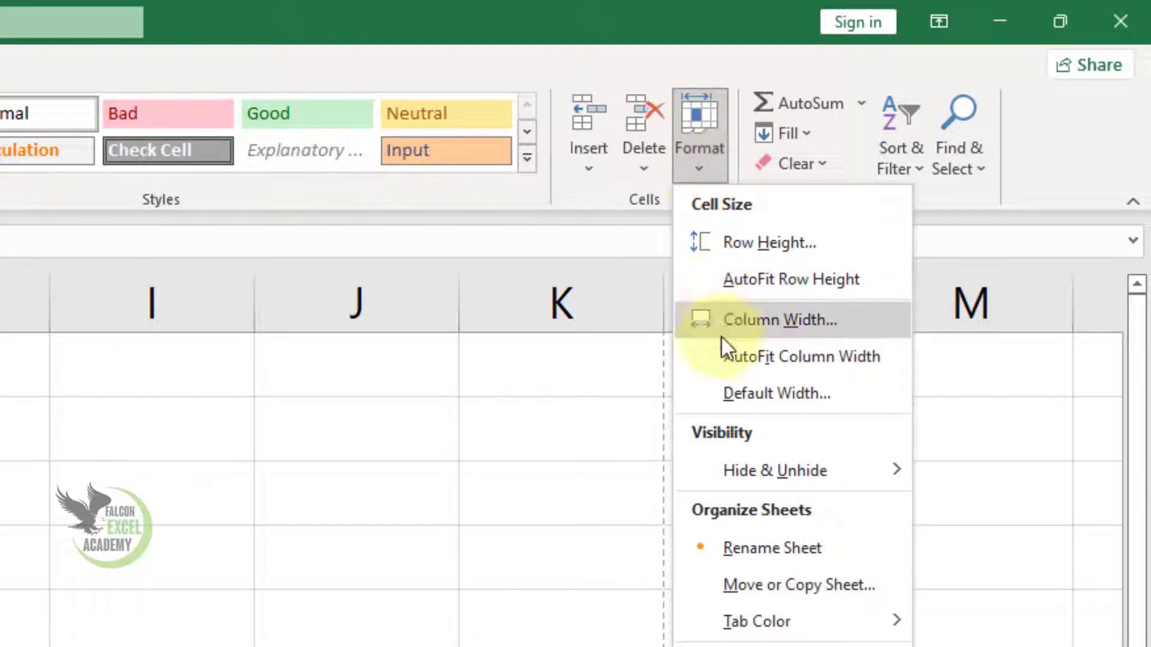
left_click(744, 396)
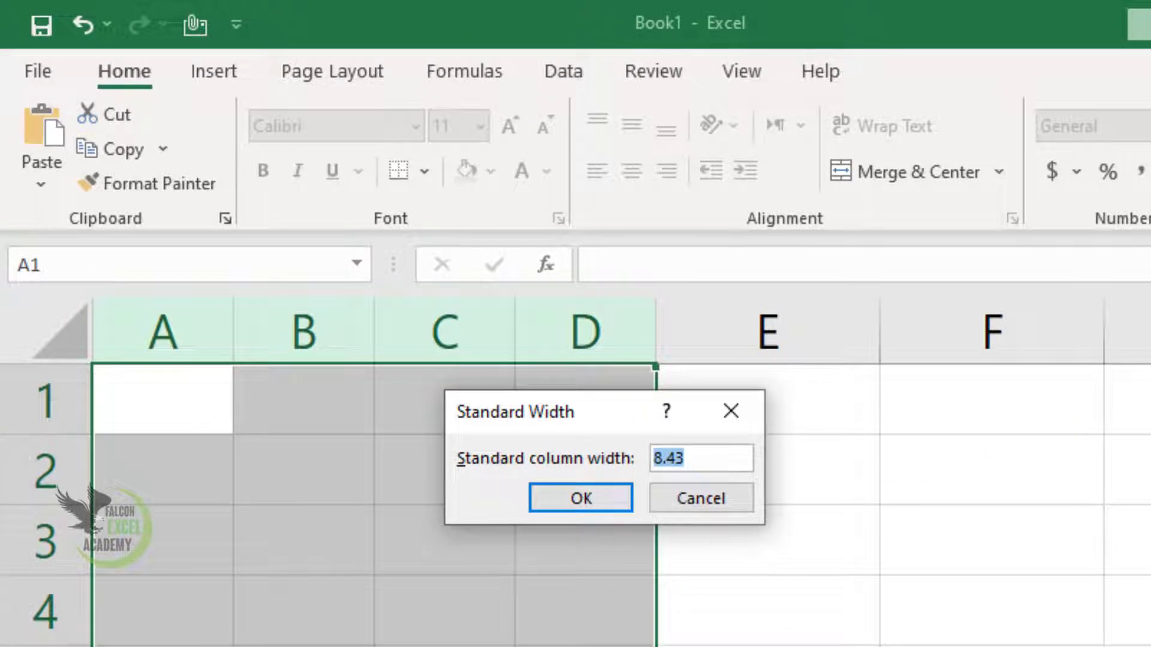
left_click(610, 509)
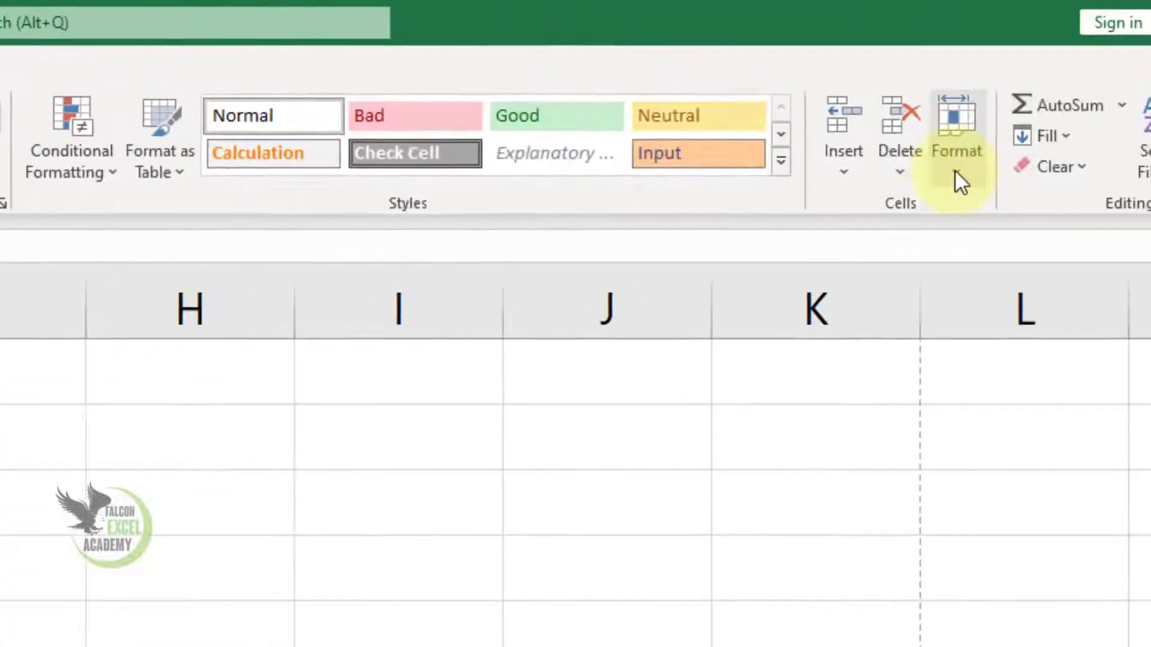
Step: Set columns A–D back to the standard 8.43 column width
left_click(952, 180)
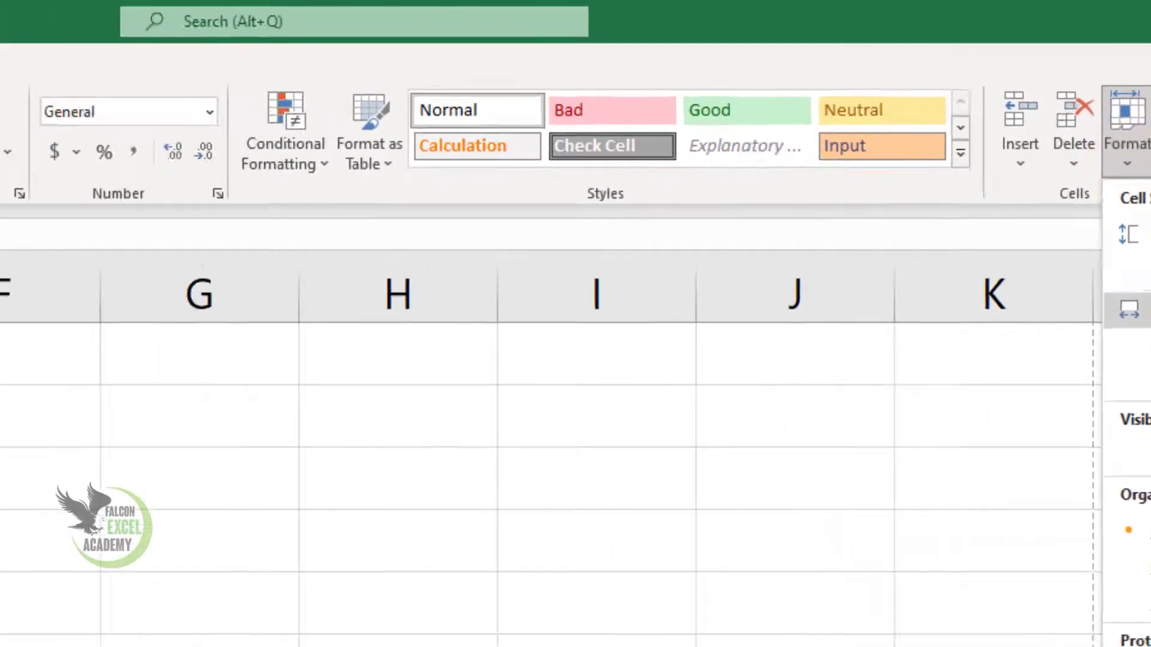
left_click(879, 323)
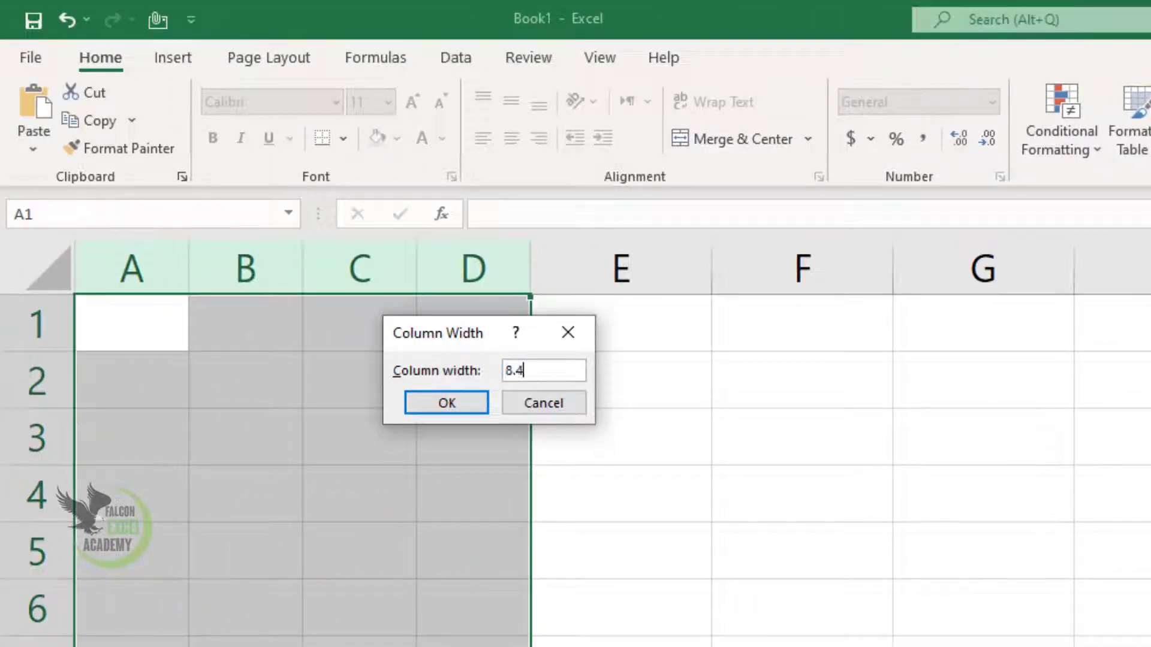
left_click(452, 412)
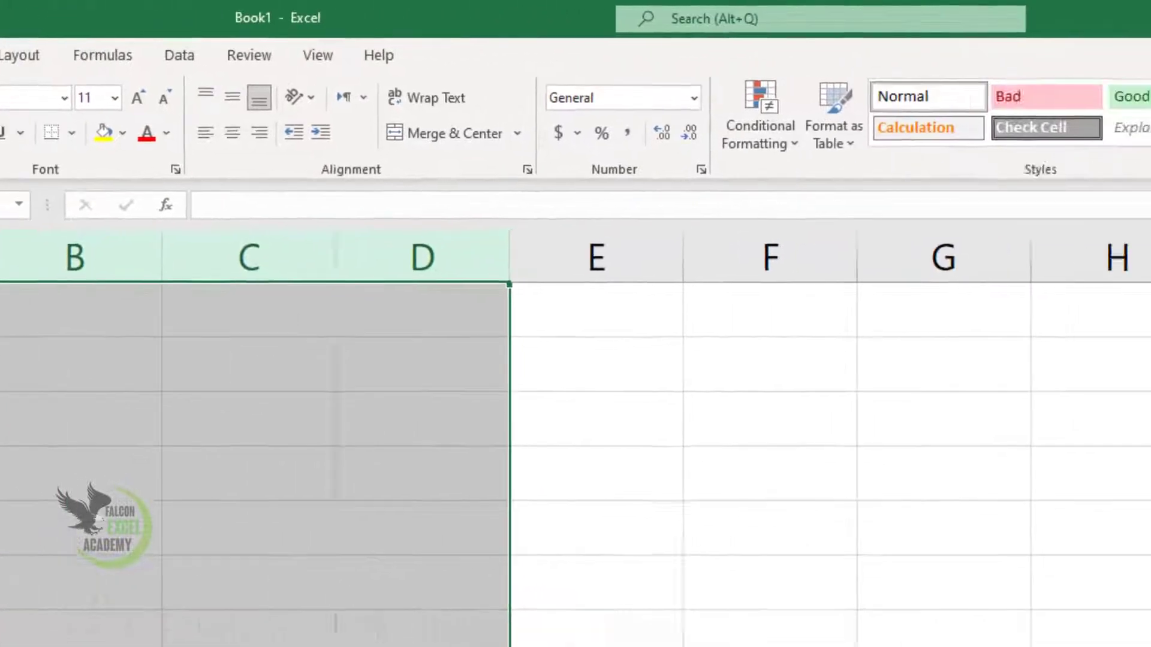
left_click(946, 100)
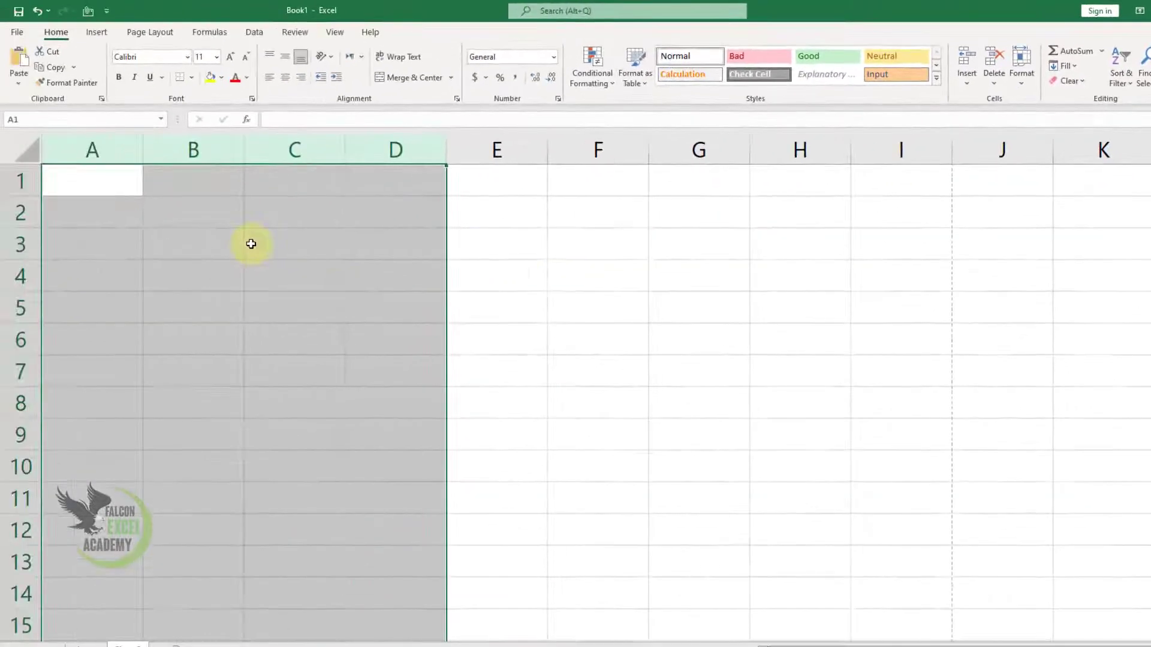
Step: Enter headers Name, Father's Name, Contact Numbers and Total Amount in cells A1–D1
left_click(252, 243)
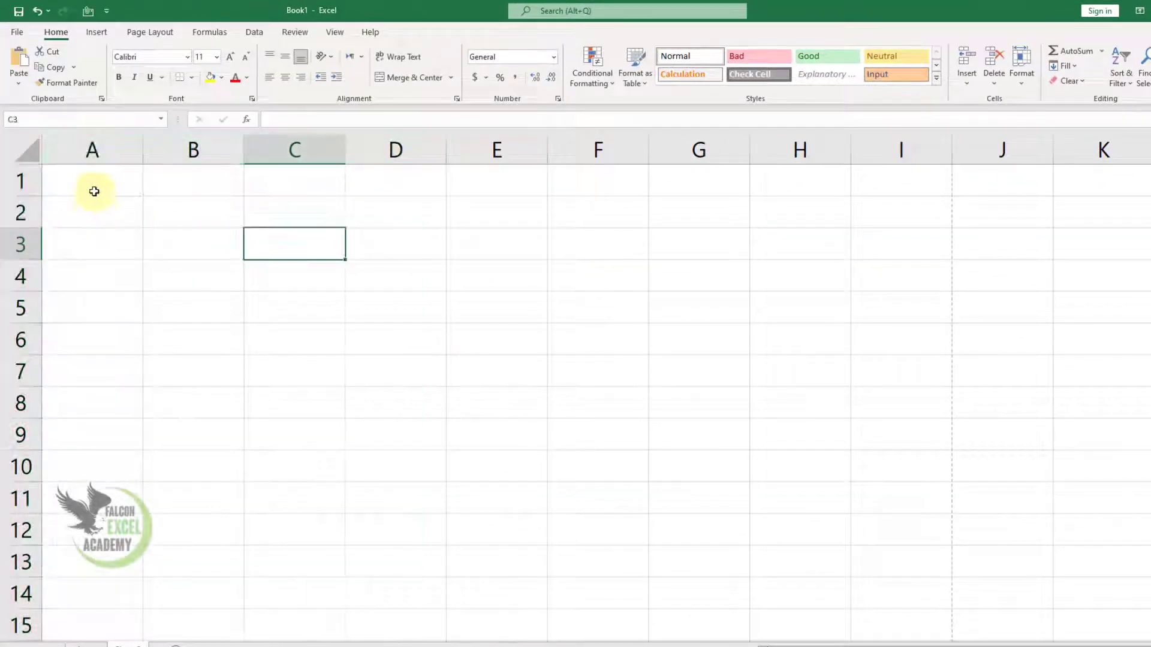
left_click(94, 191)
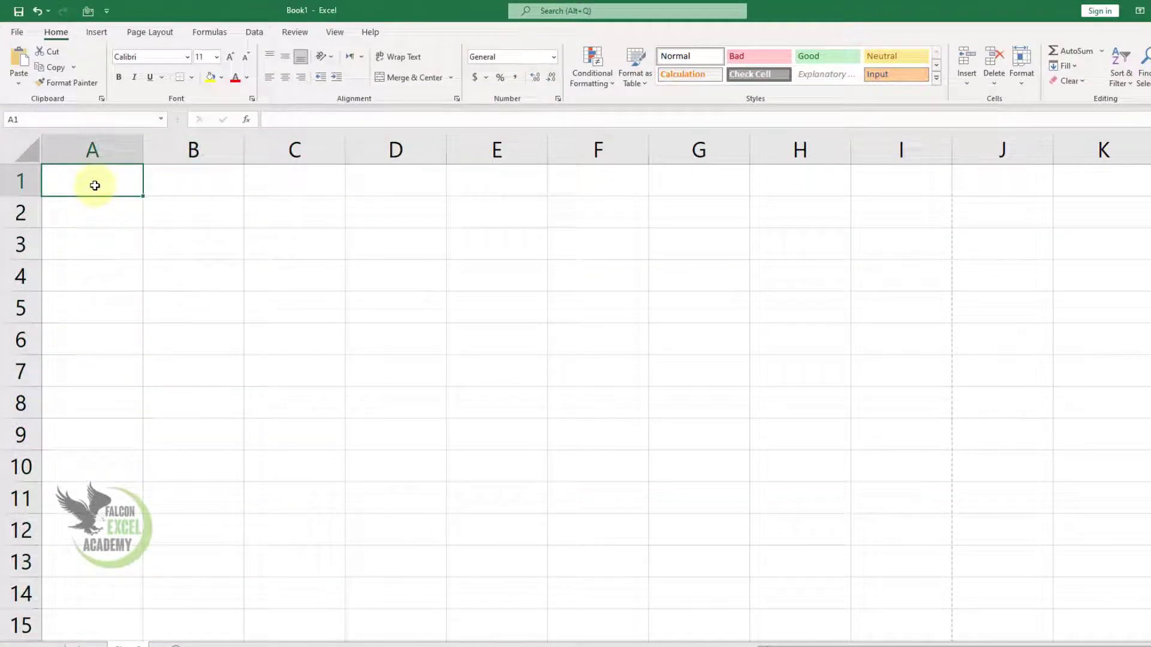
type("Name")
key("Tab")
type("F")
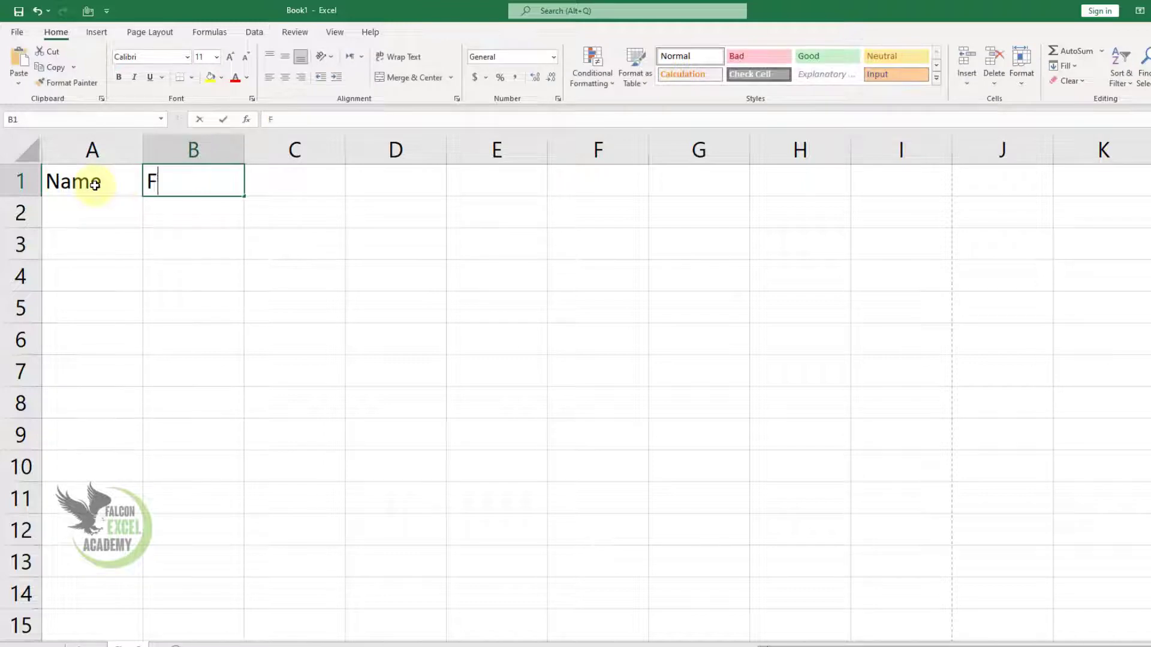
type("ather;s")
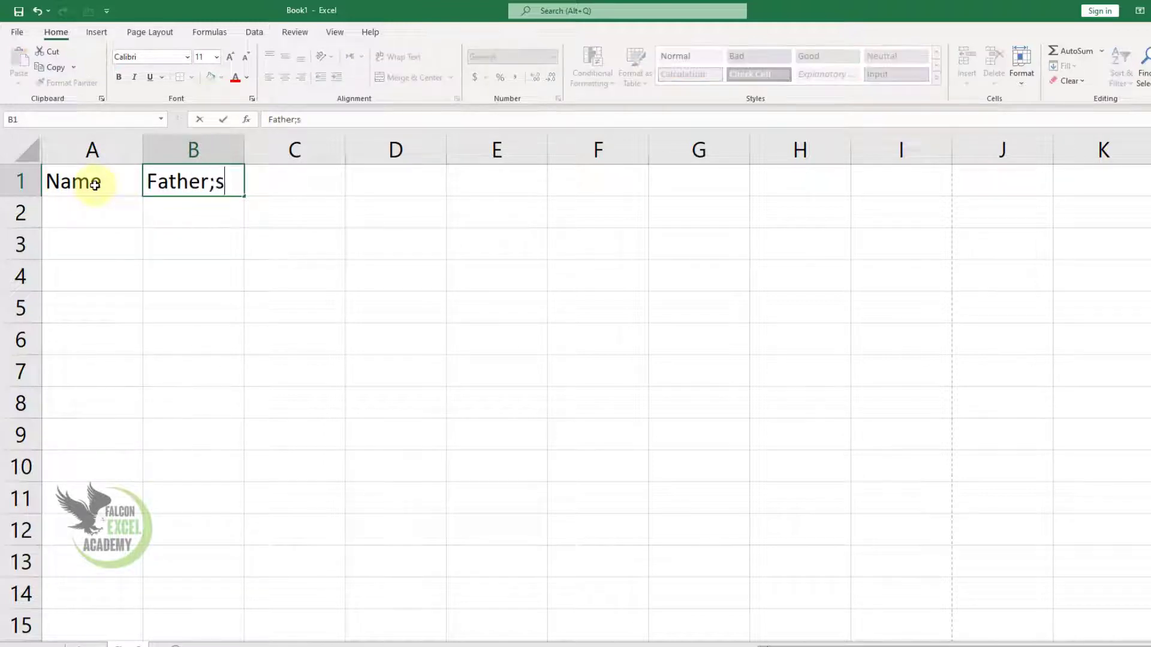
type("s Nam")
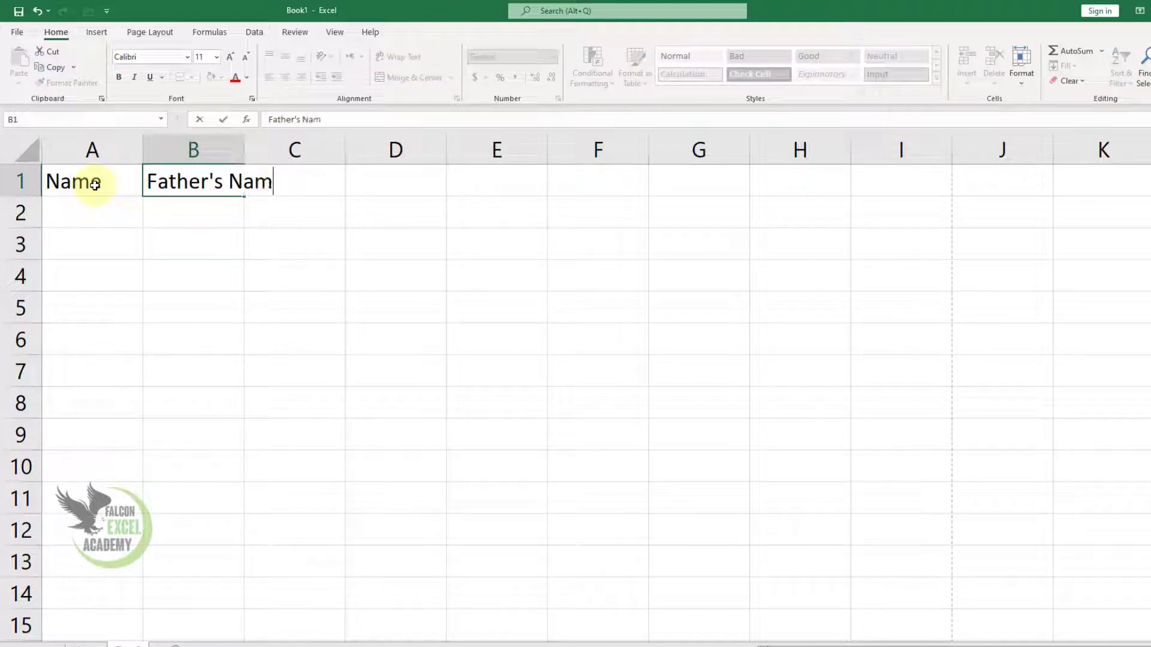
type("e")
key("Tab")
type("COntact")
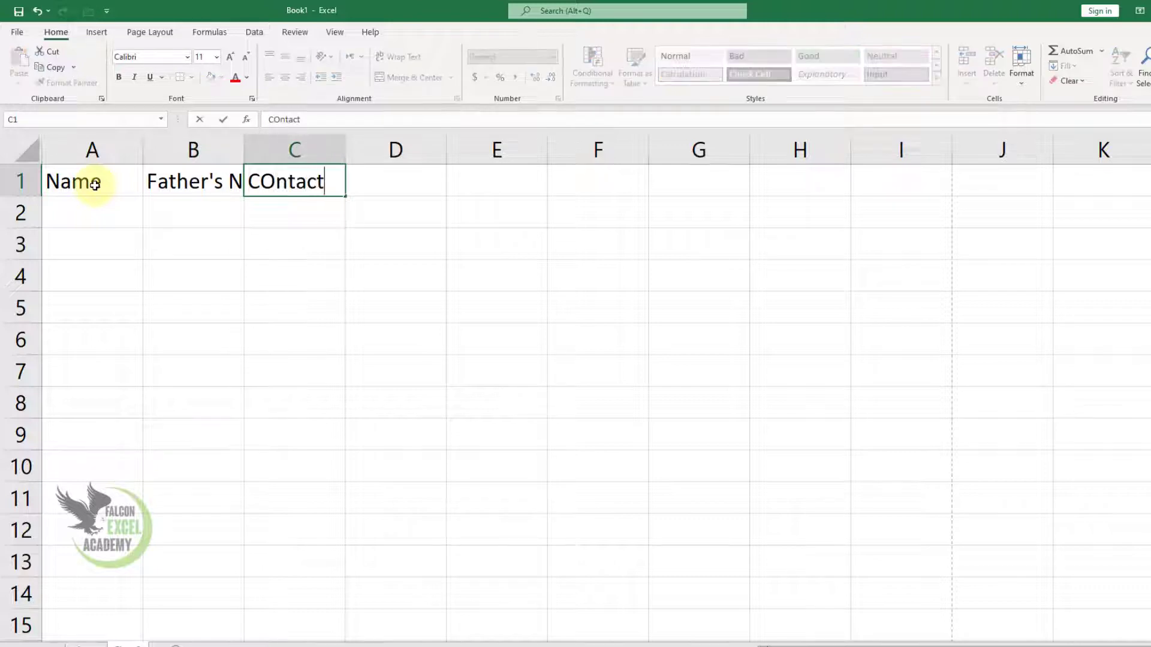
type(" Numbers")
key("Tab")
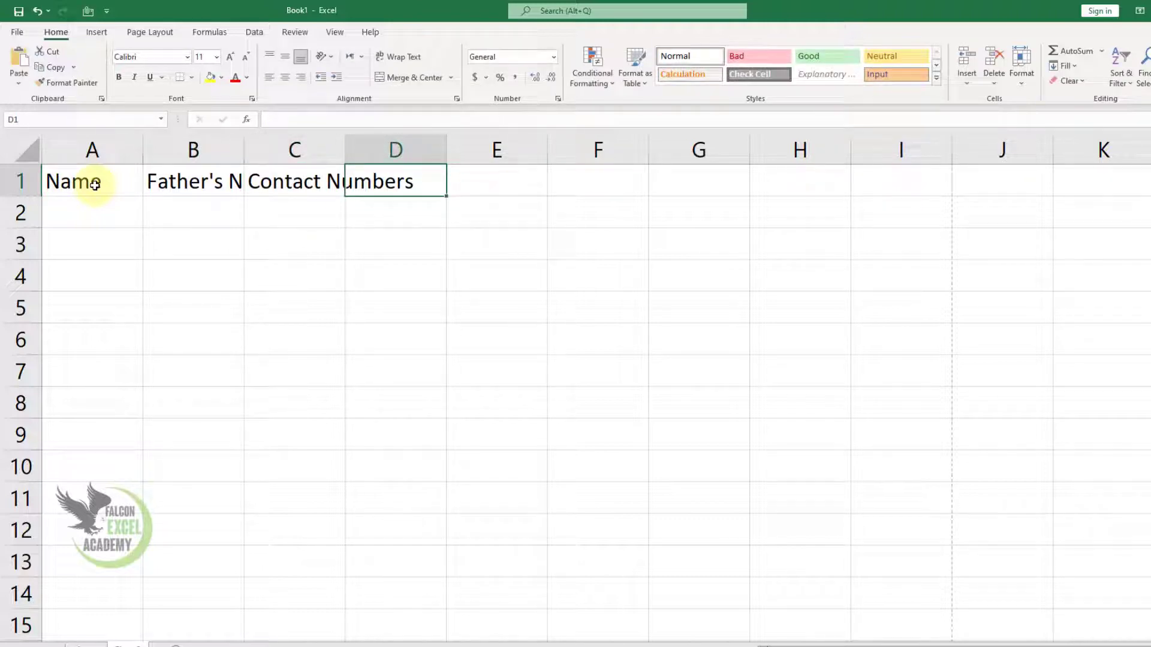
type("Tota")
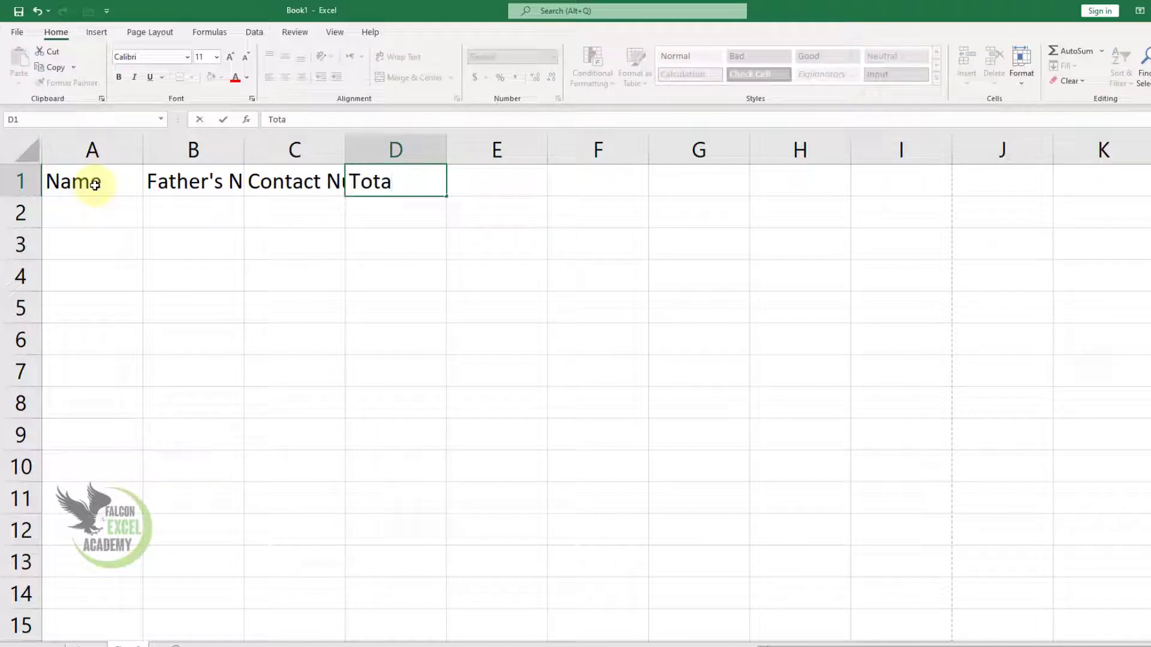
type("l Amount")
key("Return")
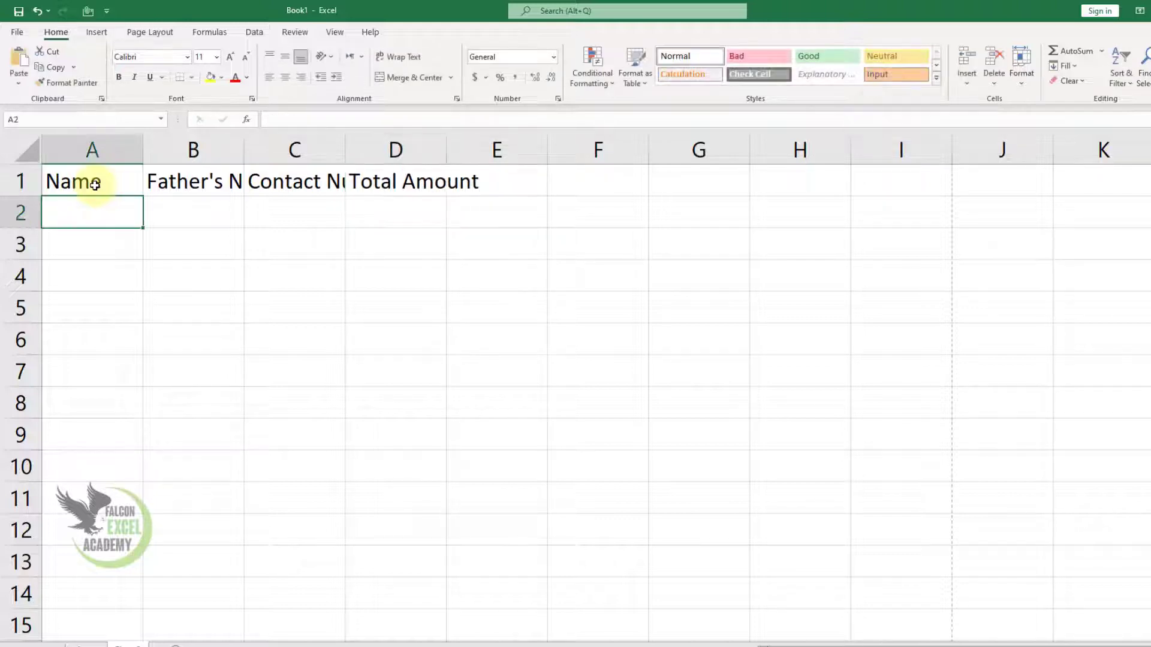
left_click(411, 153)
Step: Auto-fit columns A through D to the width of their header text
left_click_drag(411, 153, 90, 154)
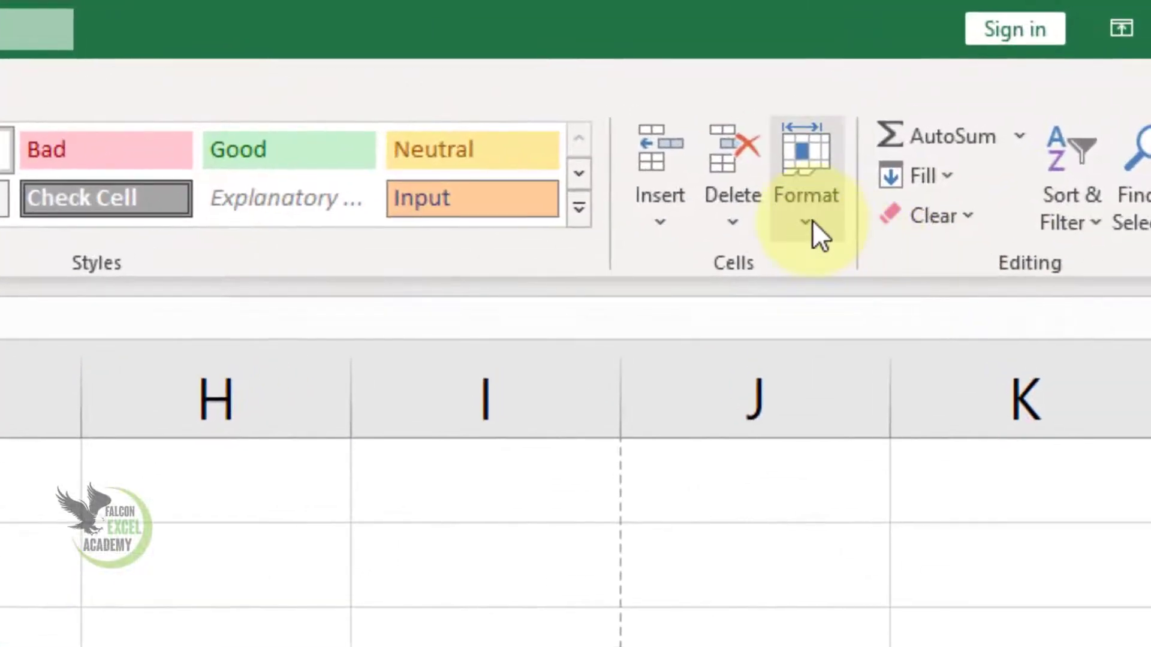
left_click(809, 219)
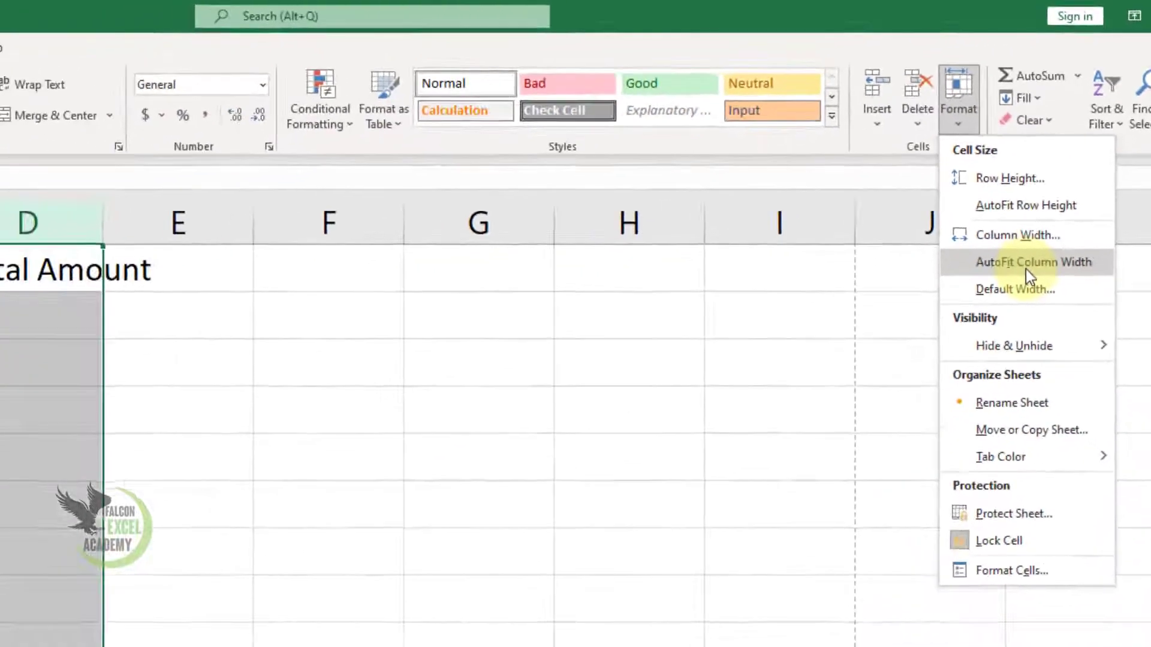
left_click(1026, 267)
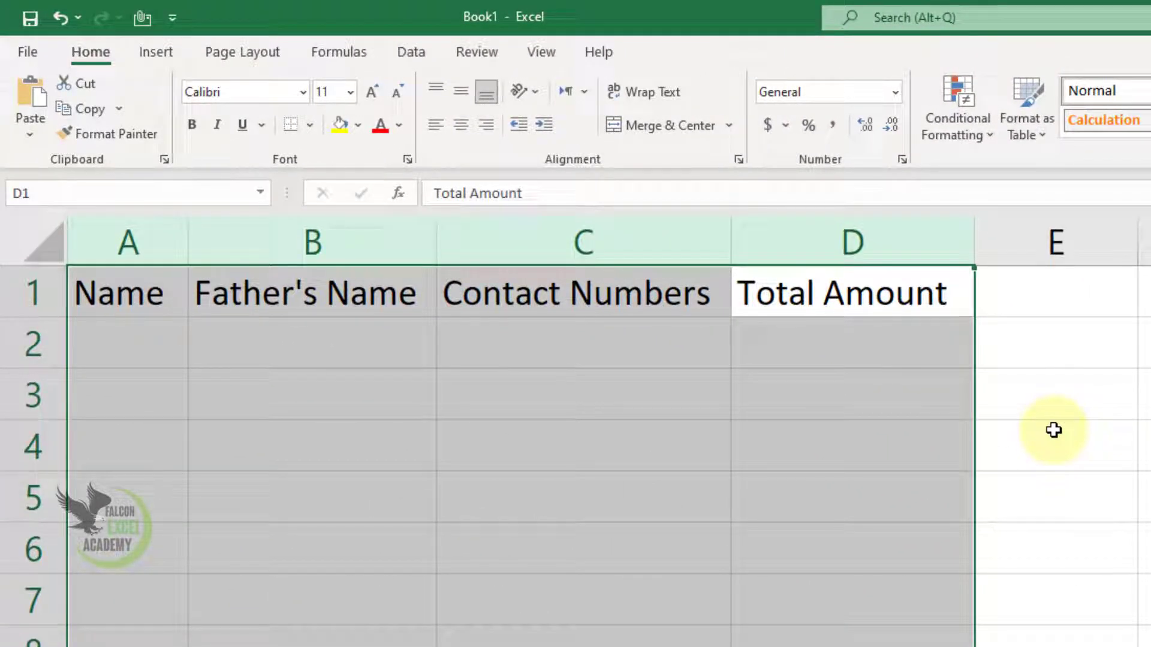
key("Down")
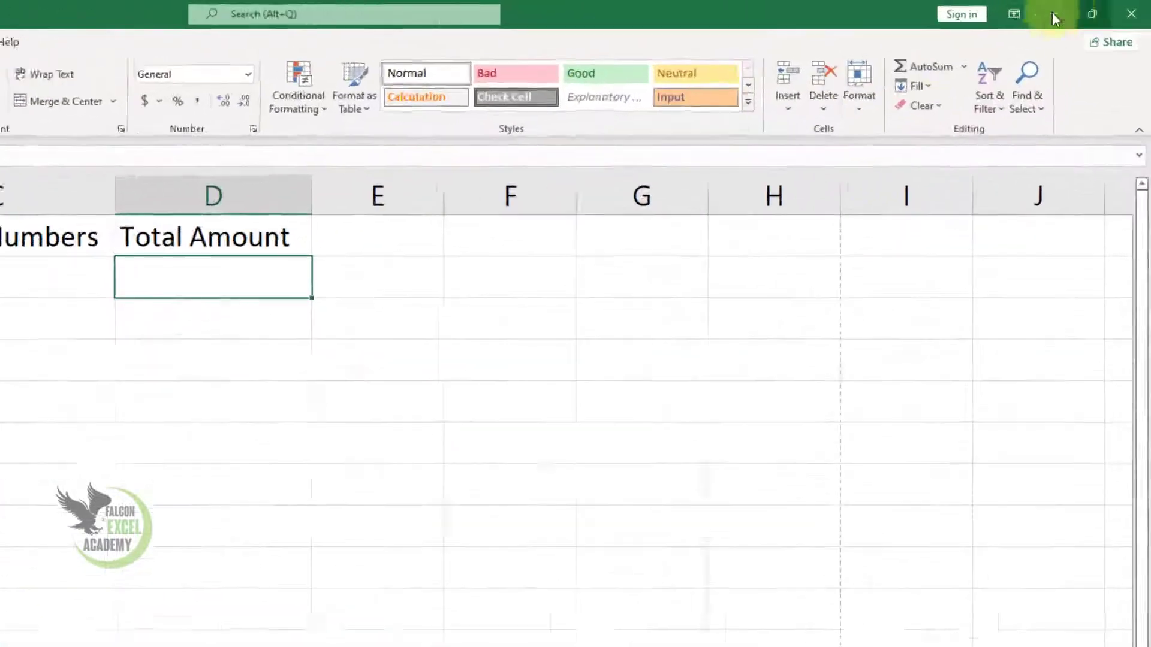
left_click(675, 159)
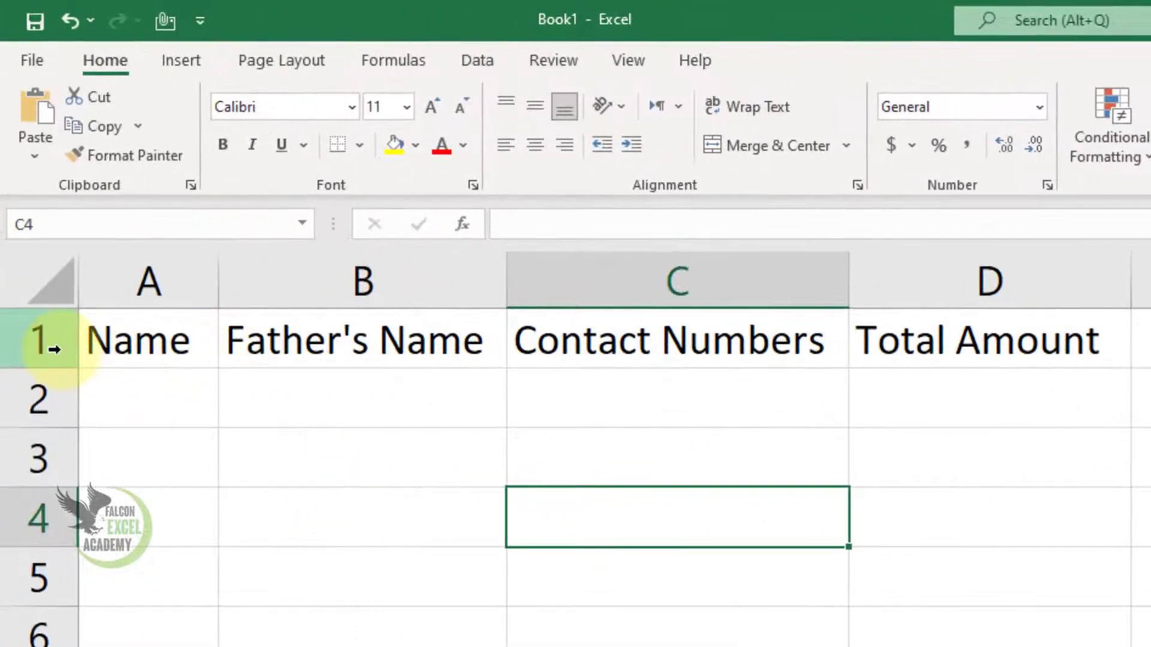
left_click(54, 348)
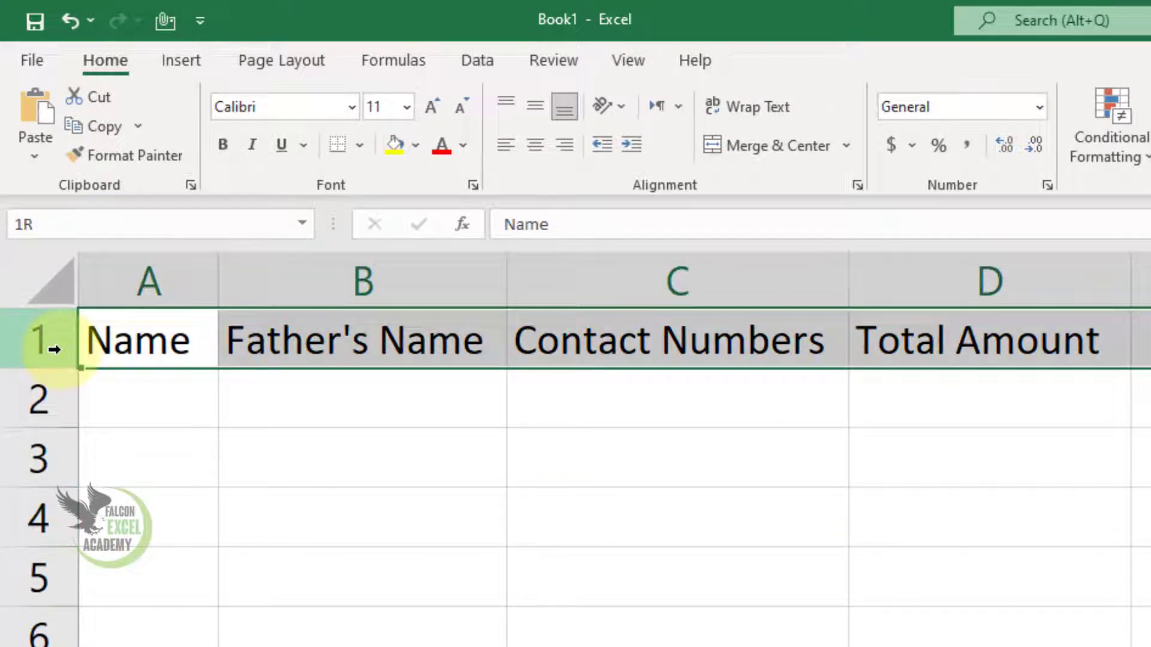
left_click_drag(54, 349, 62, 573)
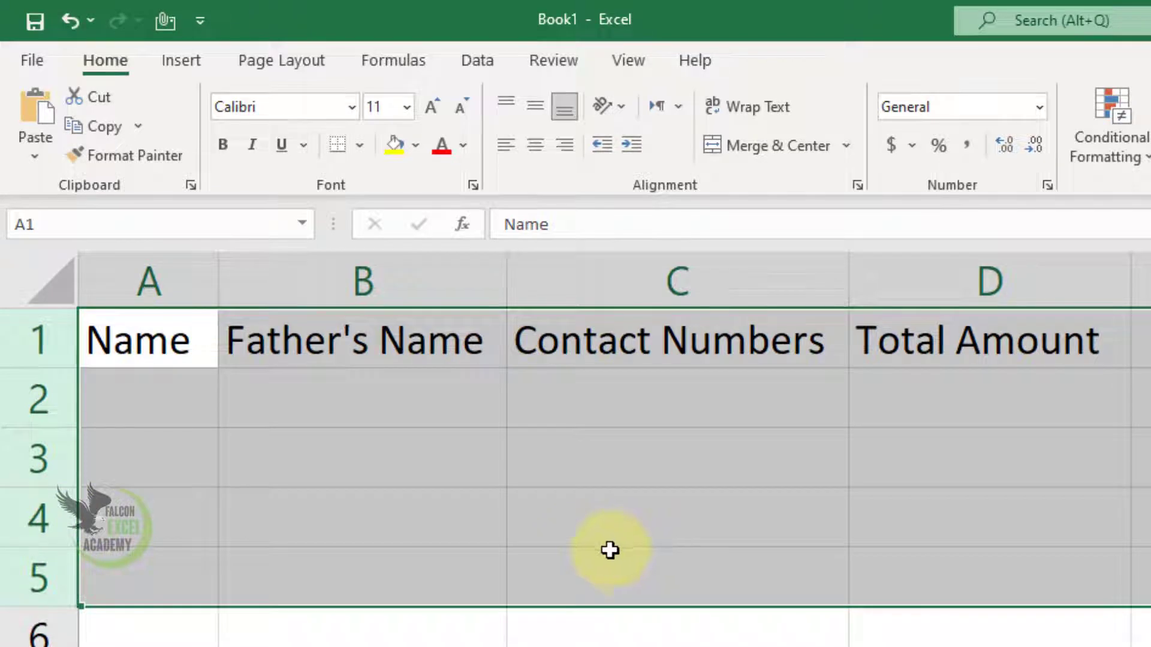
left_click(359, 572)
left_click(35, 342)
left_click_drag(34, 342, 52, 562)
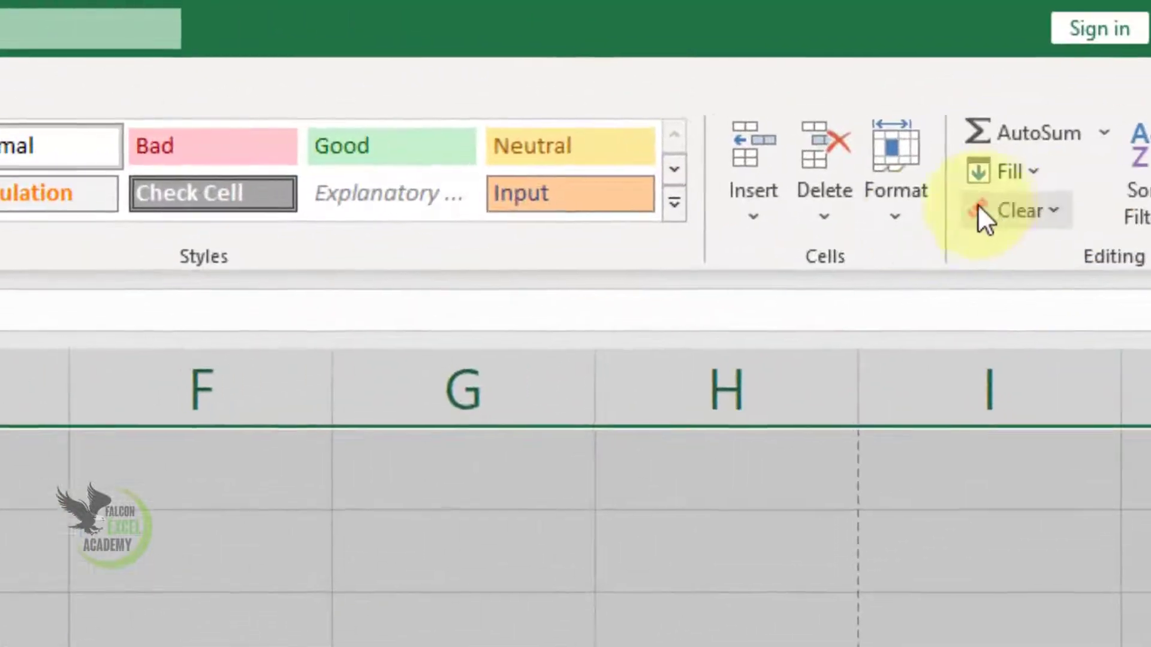
left_click(908, 224)
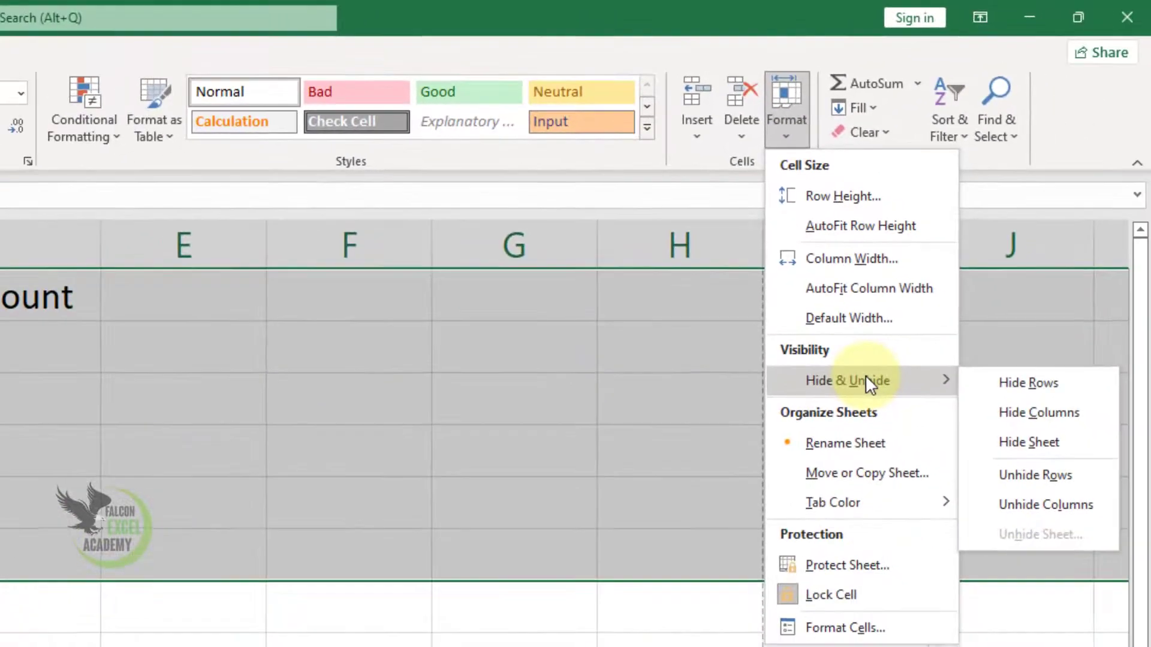
key("ctrl+9")
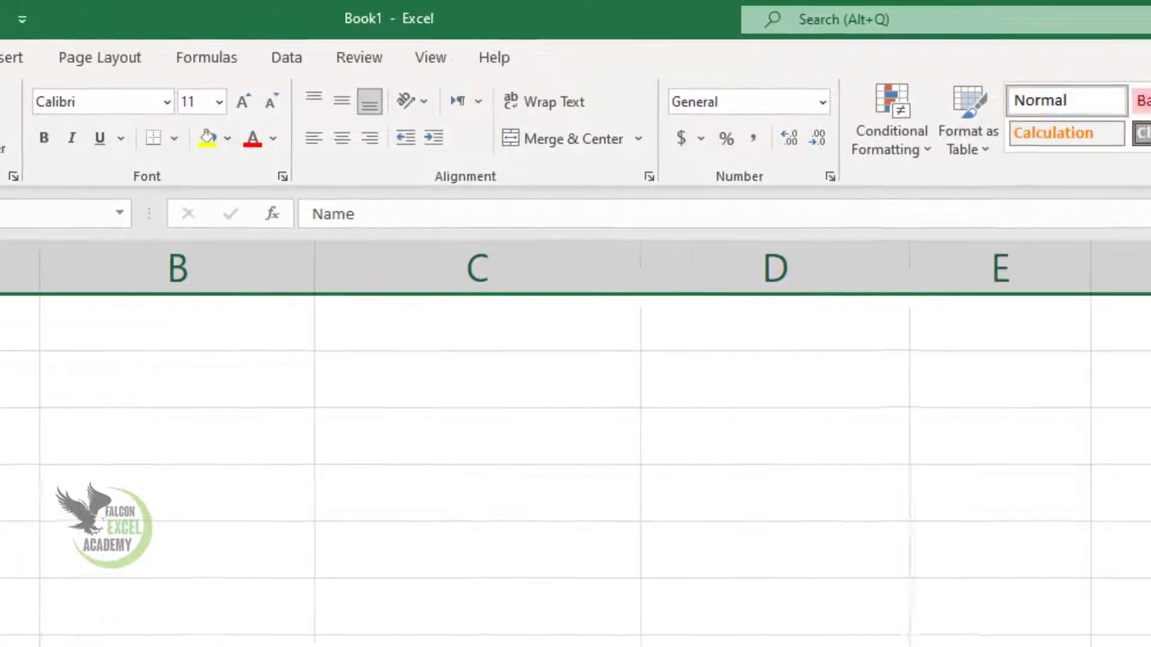
left_click(735, 150)
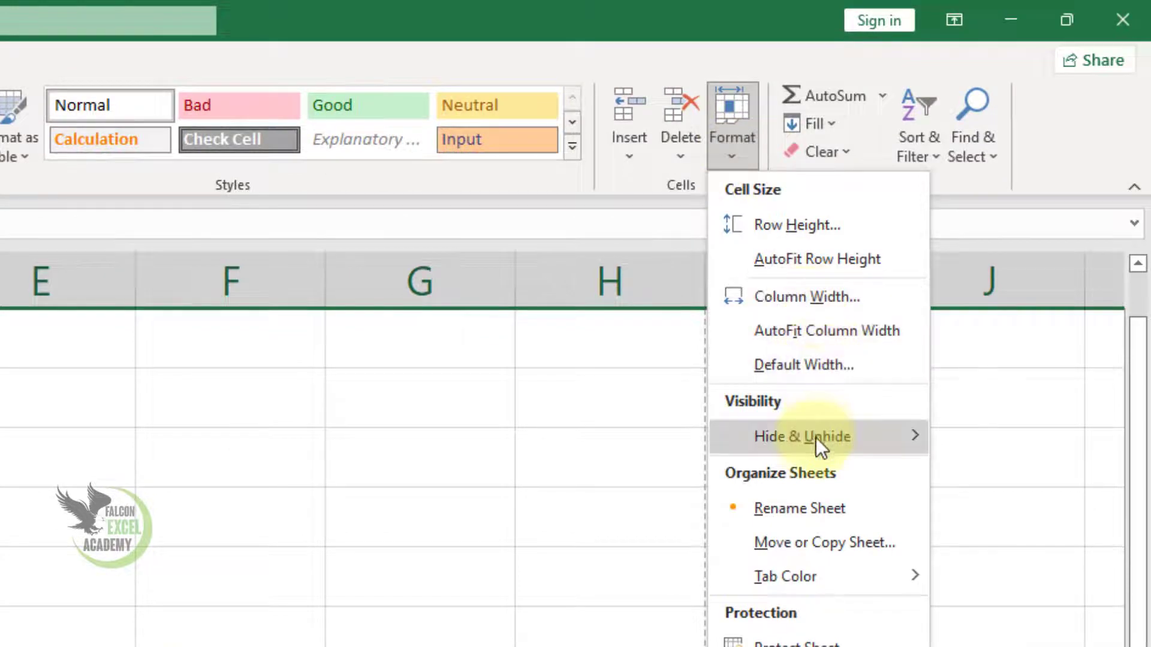
mouse_move(834, 397)
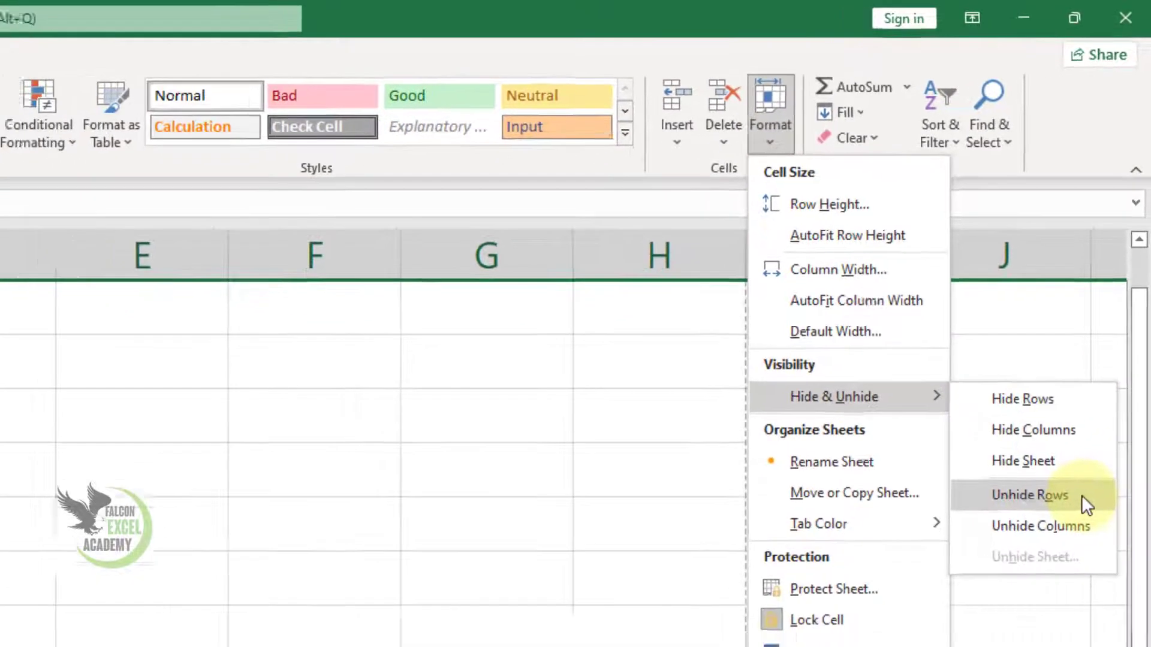
left_click(1074, 545)
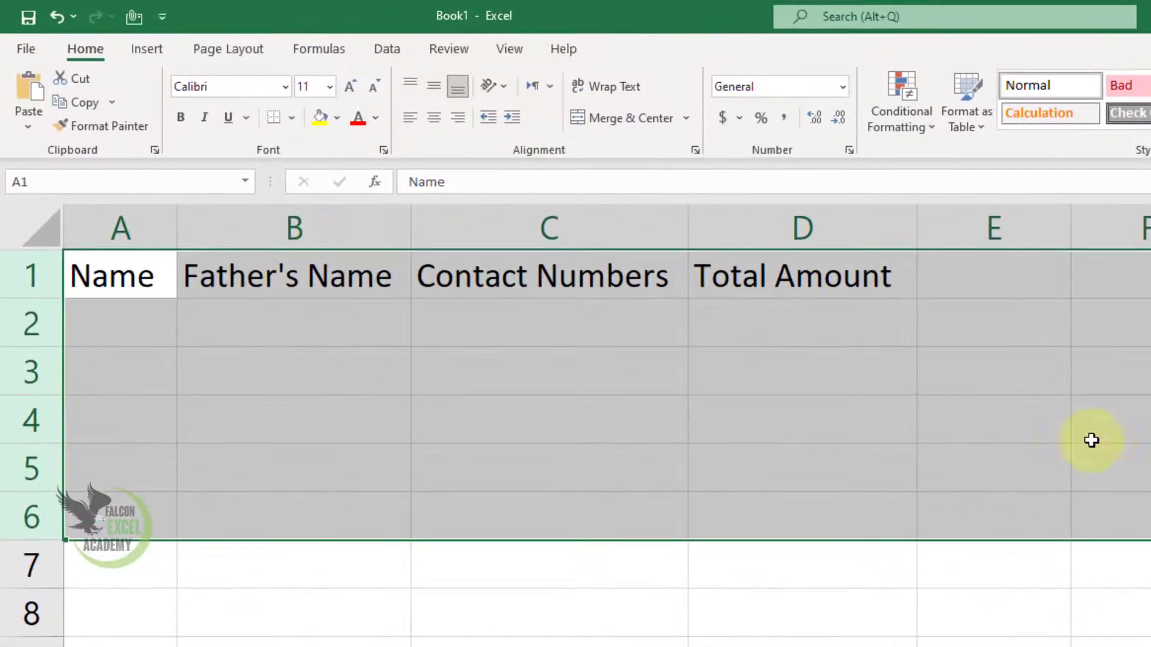
left_click(811, 430)
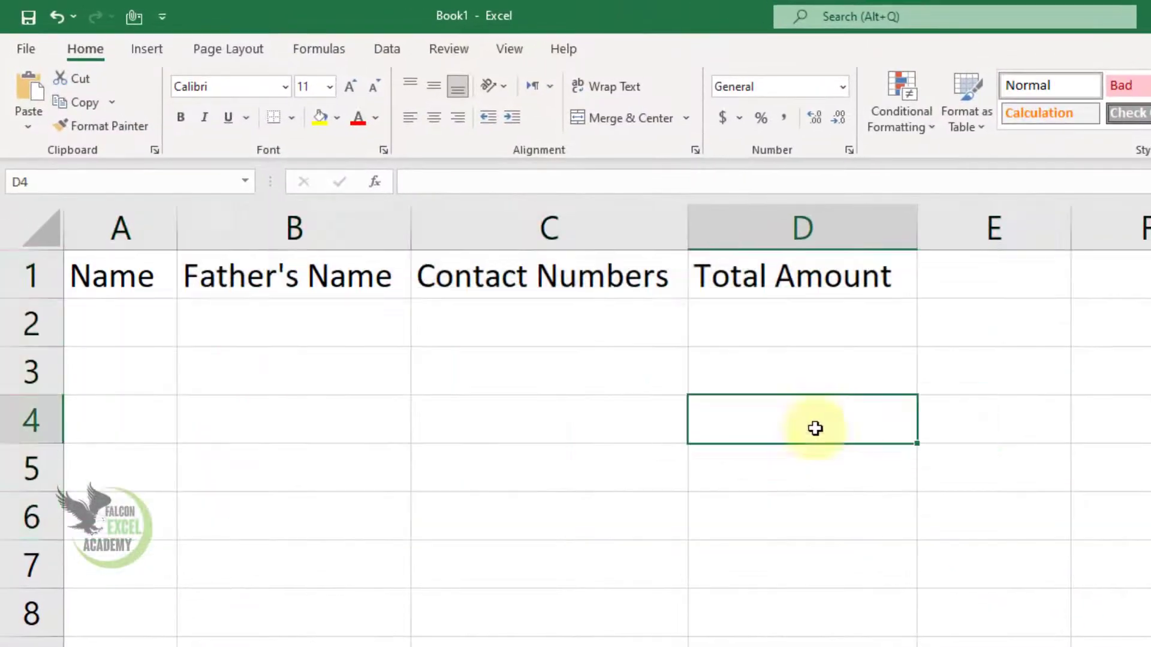
left_click(127, 230)
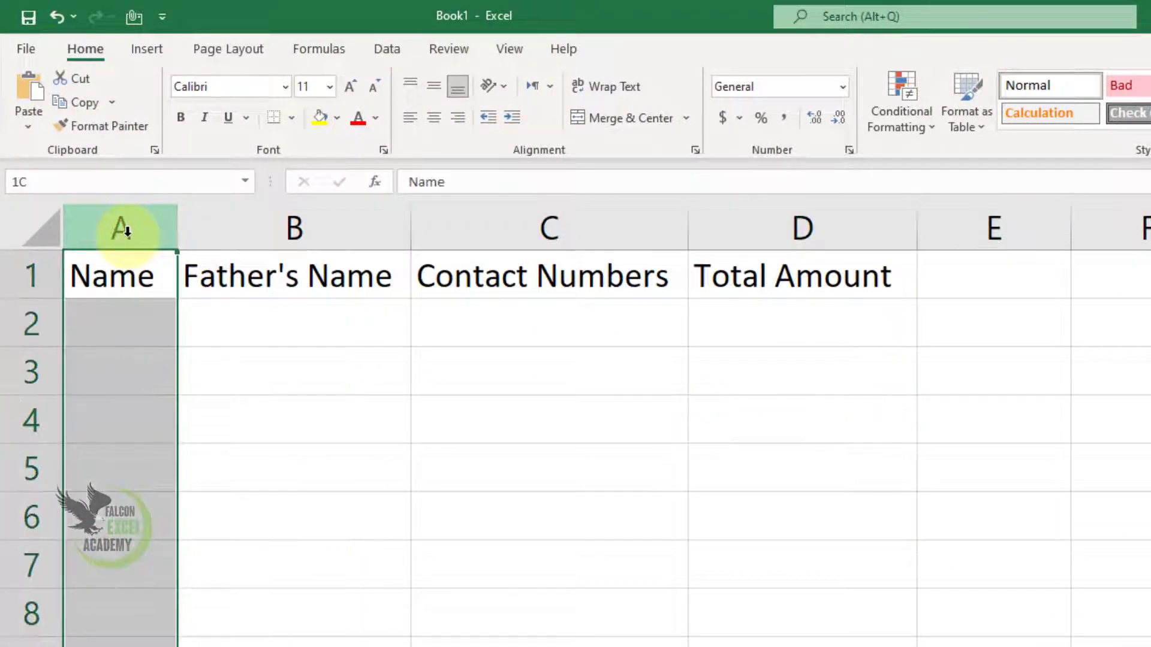
left_click_drag(126, 231, 755, 240)
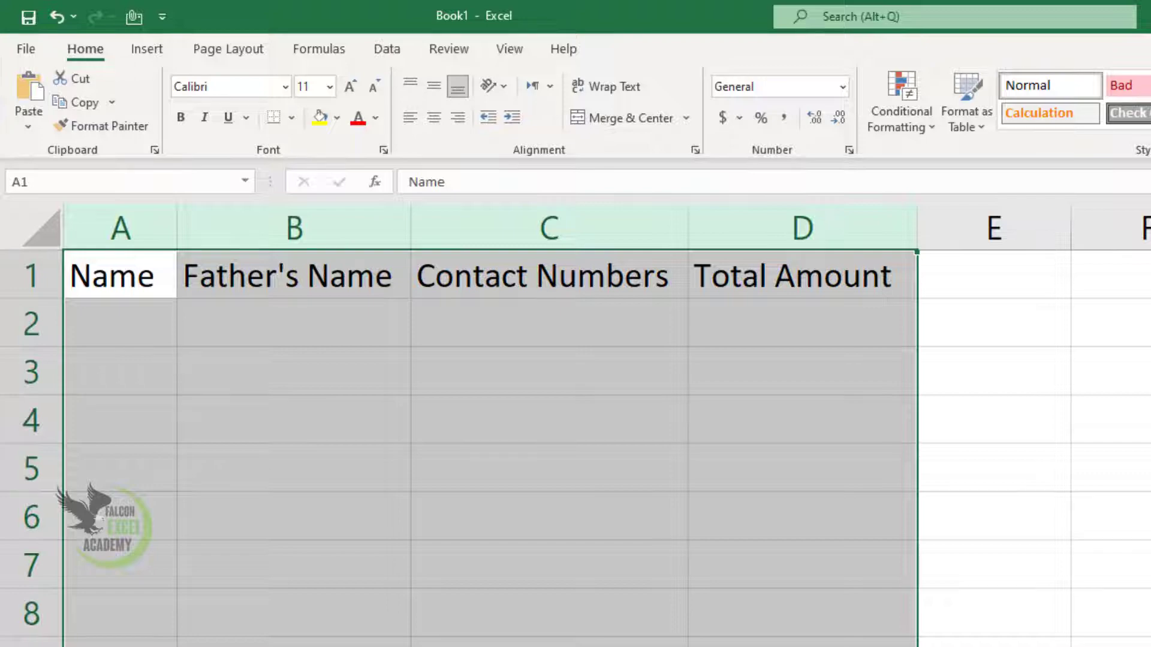
left_click(947, 96)
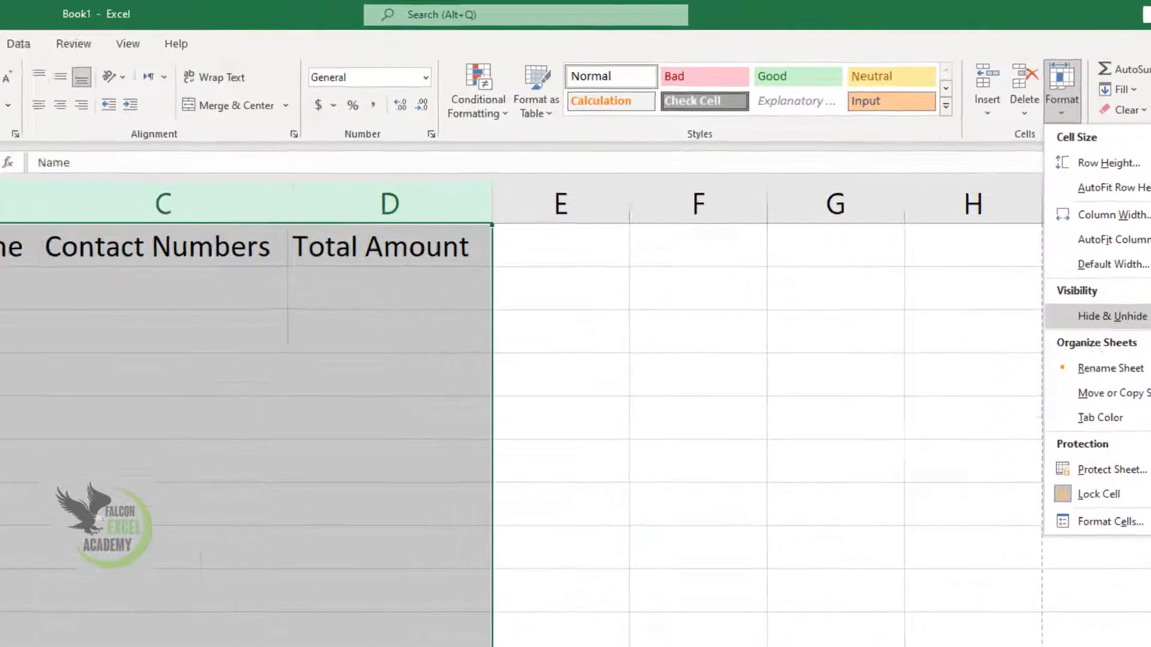
left_click(1113, 321)
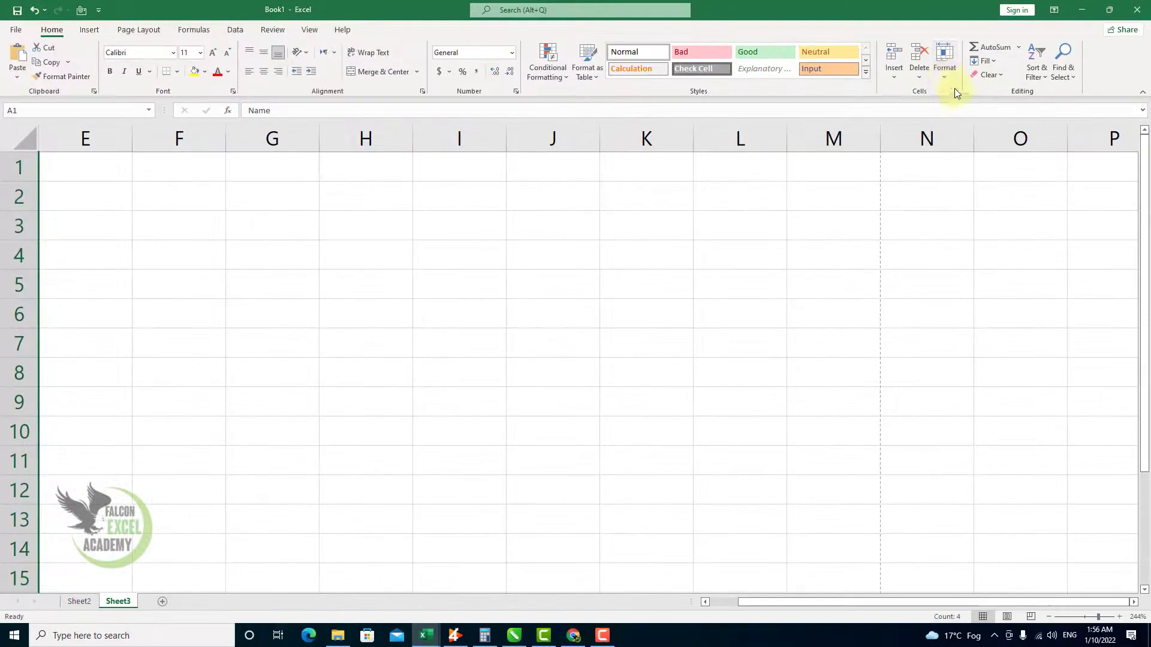
left_click(953, 84)
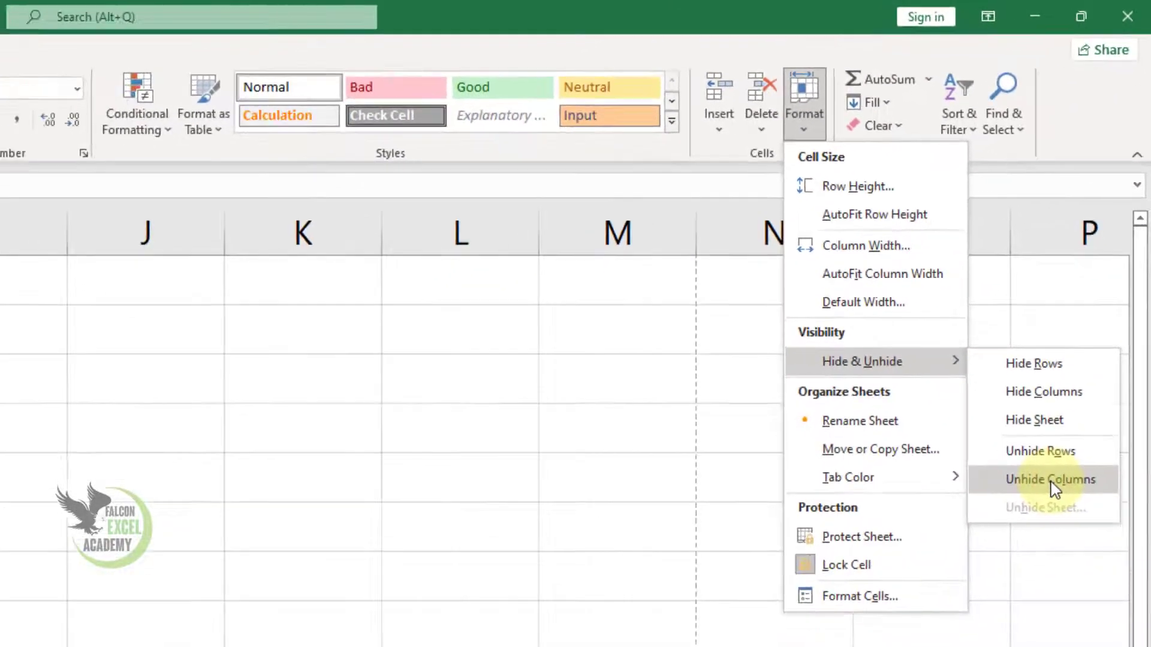
left_click(1050, 479)
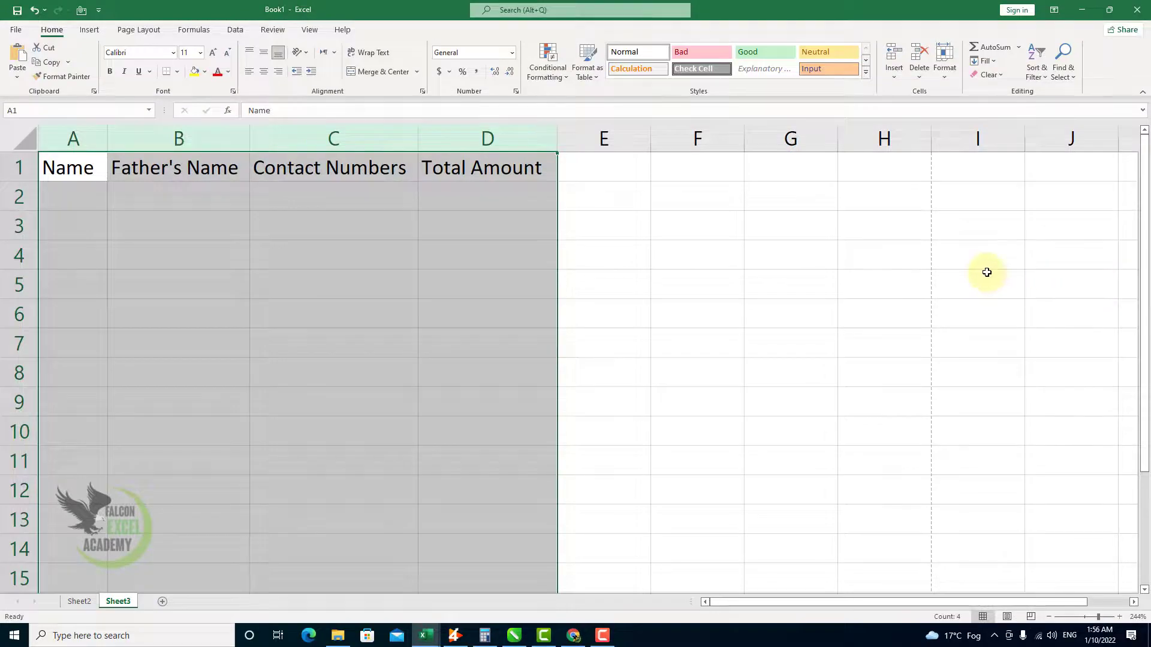
left_click(514, 288)
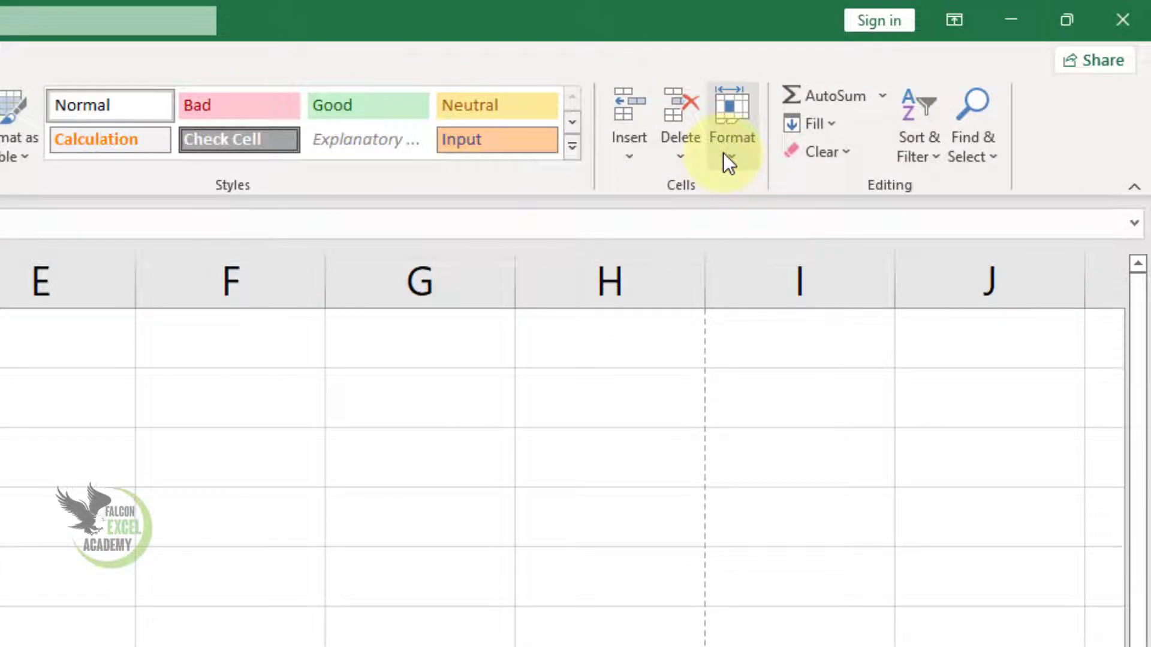
left_click(723, 152)
mouse_move(801, 436)
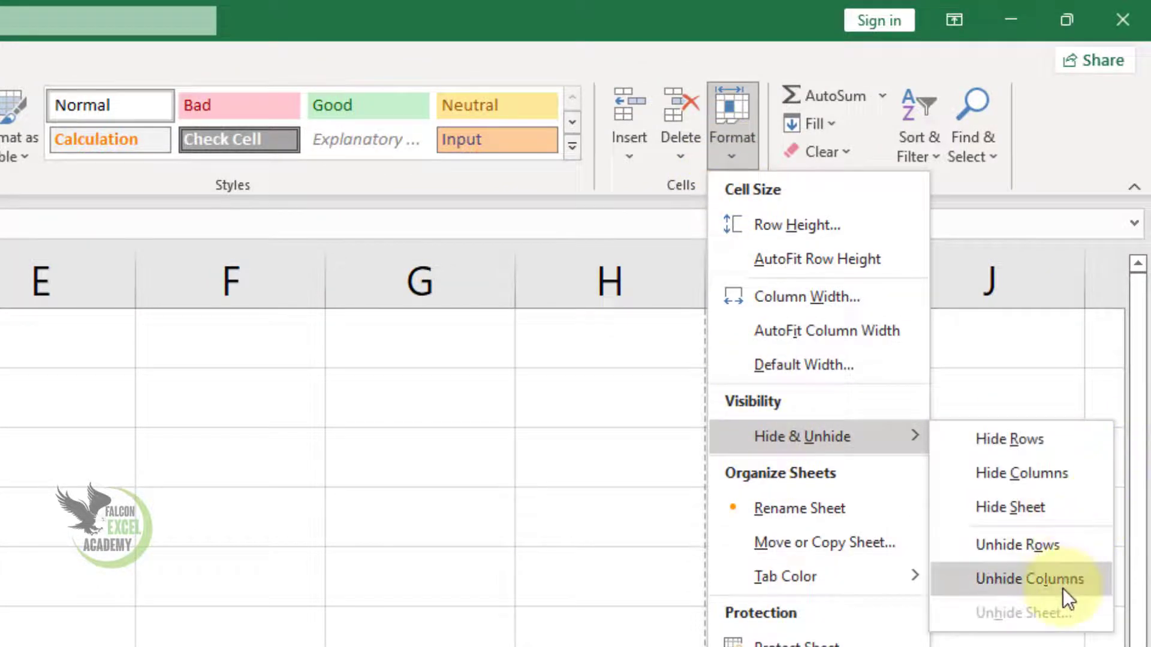
left_click(1066, 516)
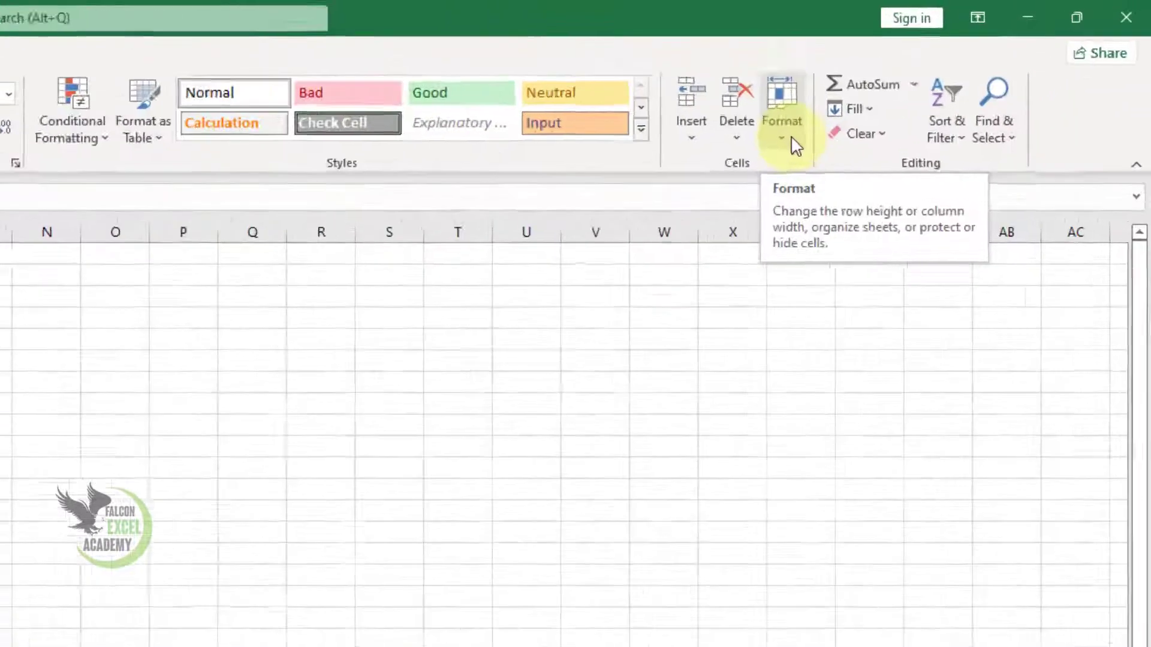
left_click(795, 144)
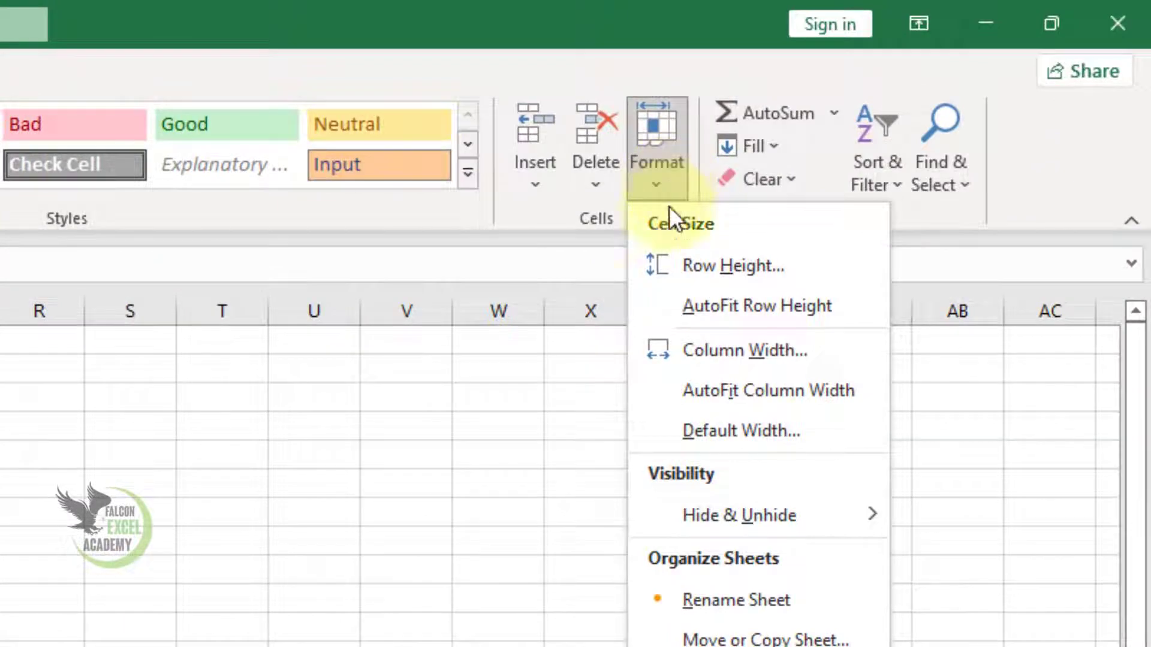
mouse_move(822, 411)
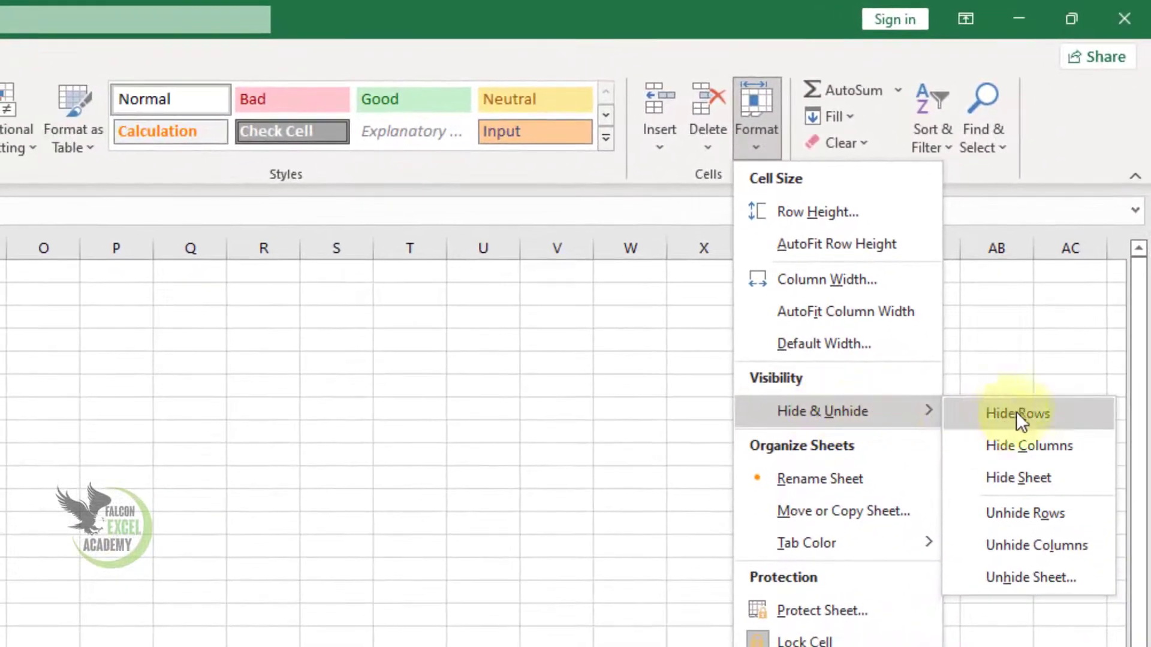
left_click(997, 572)
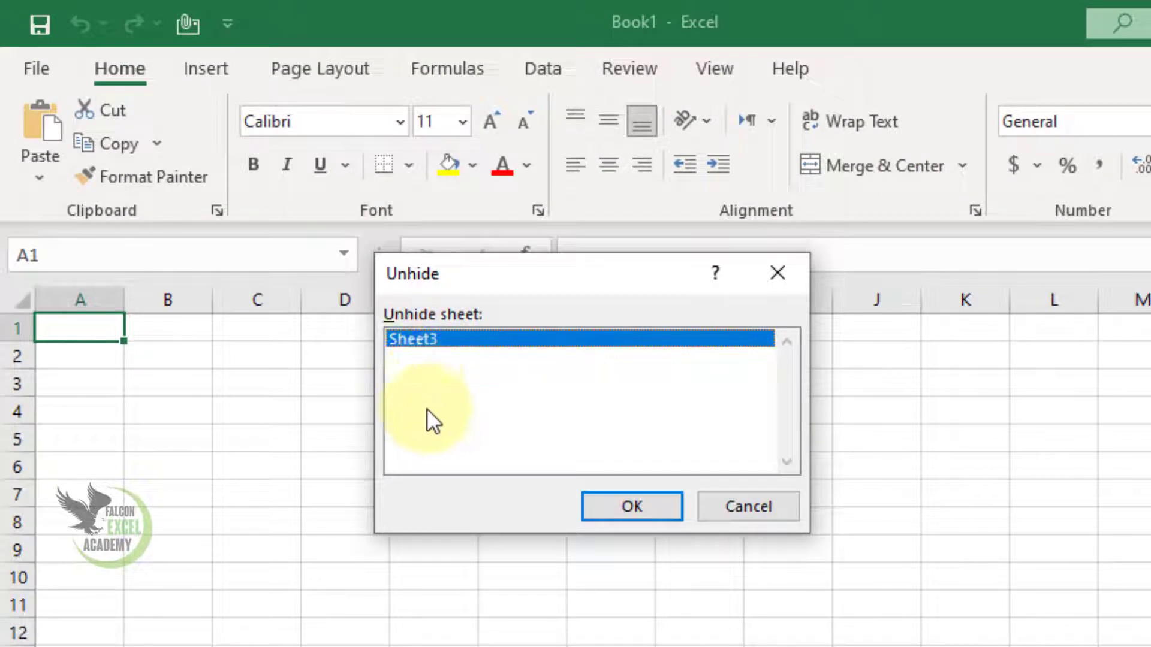
left_click(635, 503)
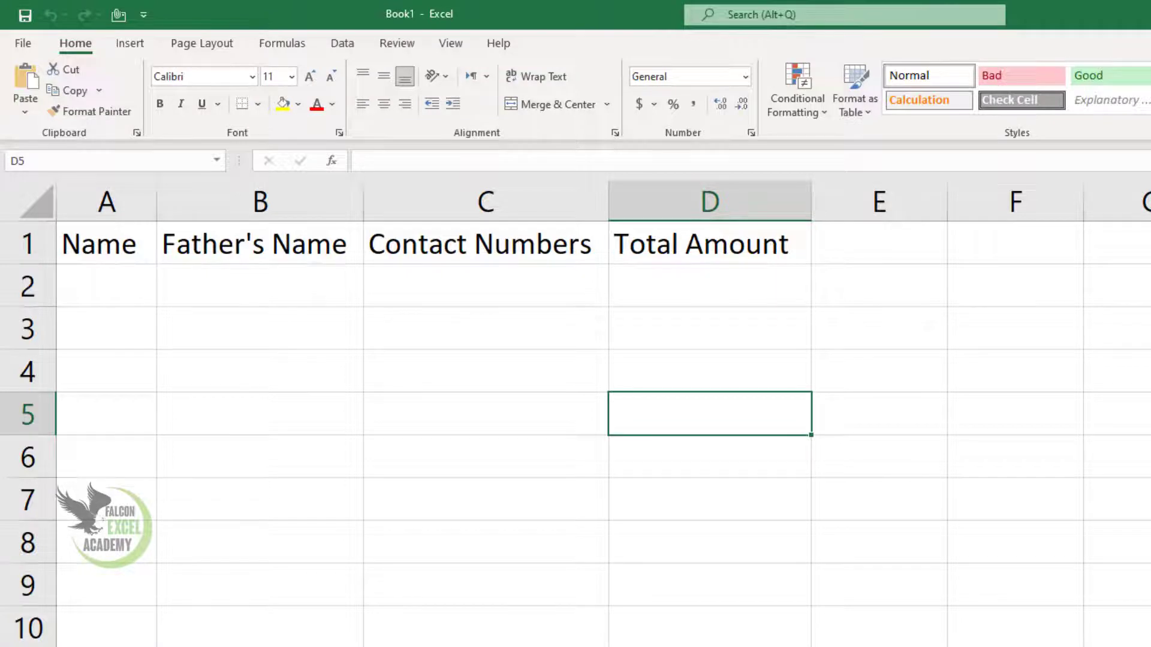
Step: Add blank sheets Sheet4 and Sheet5 after Sheet3, then display Sheet2
left_click(904, 96)
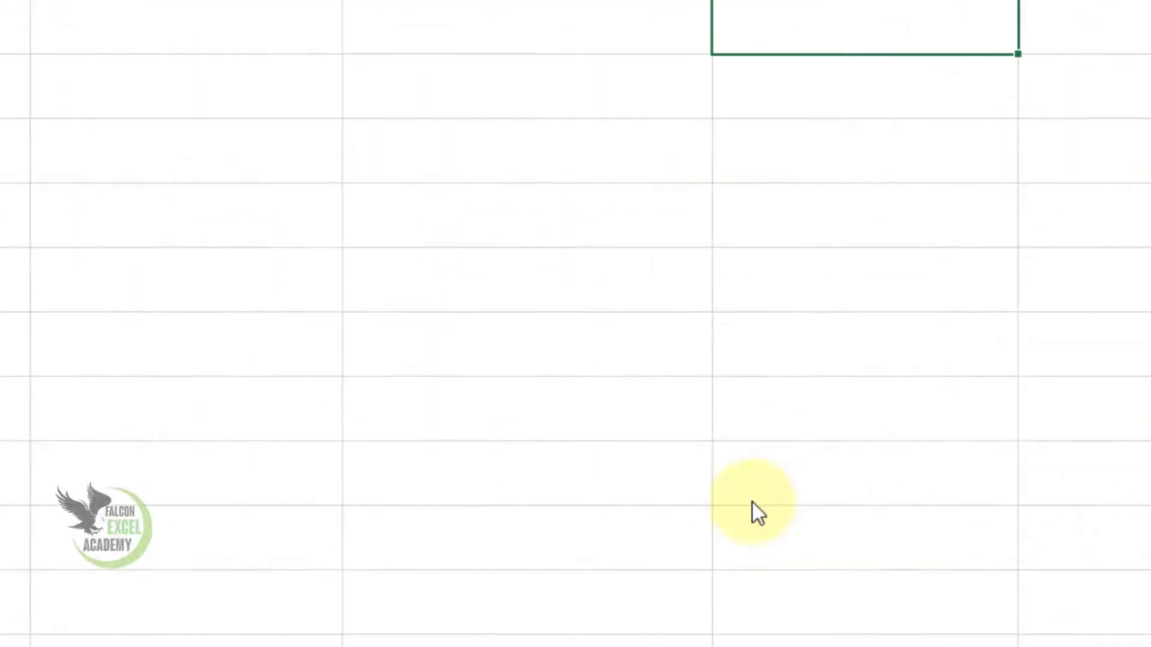
left_click(211, 602)
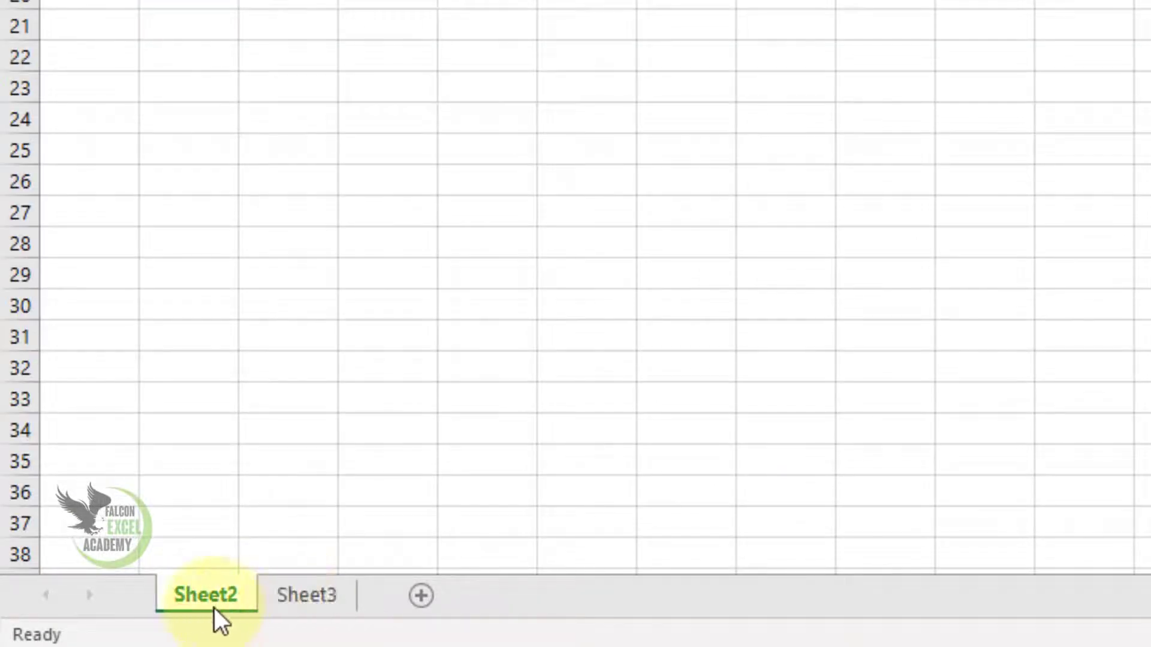
left_click(303, 596)
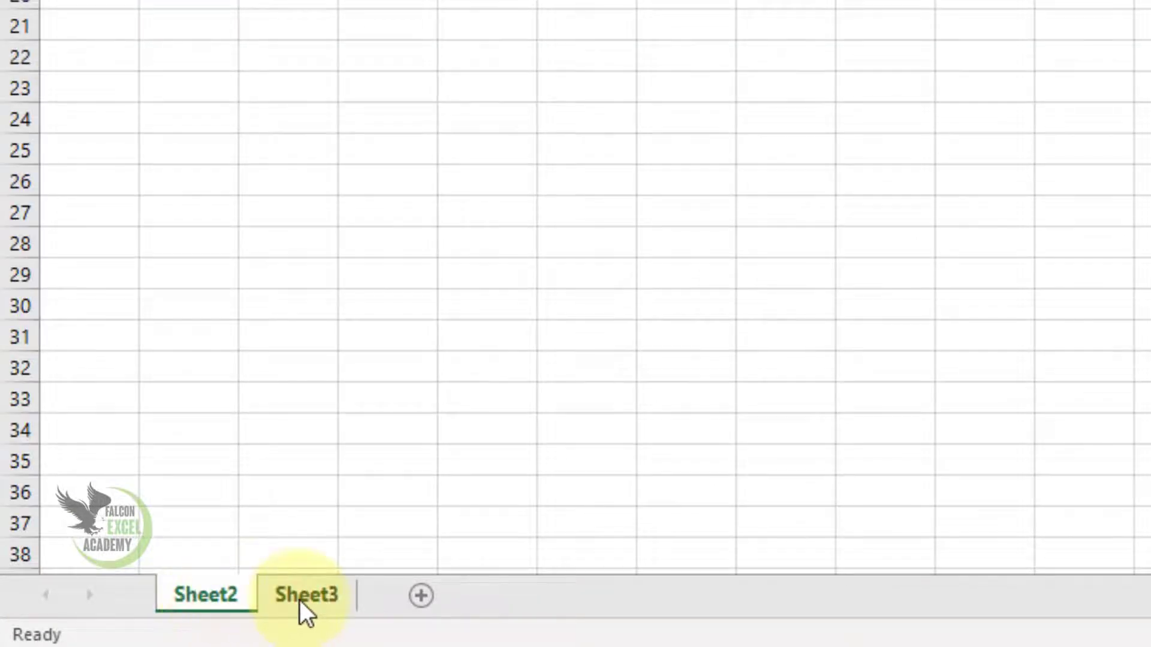
left_click(423, 596)
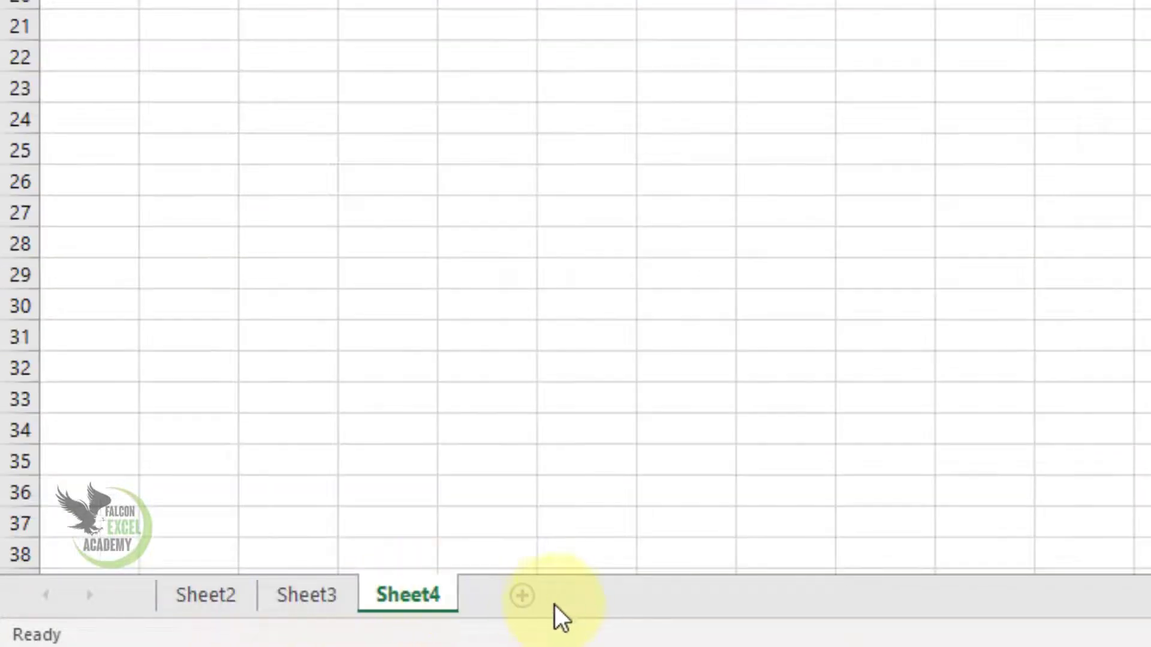
left_click(523, 597)
left_click(217, 604)
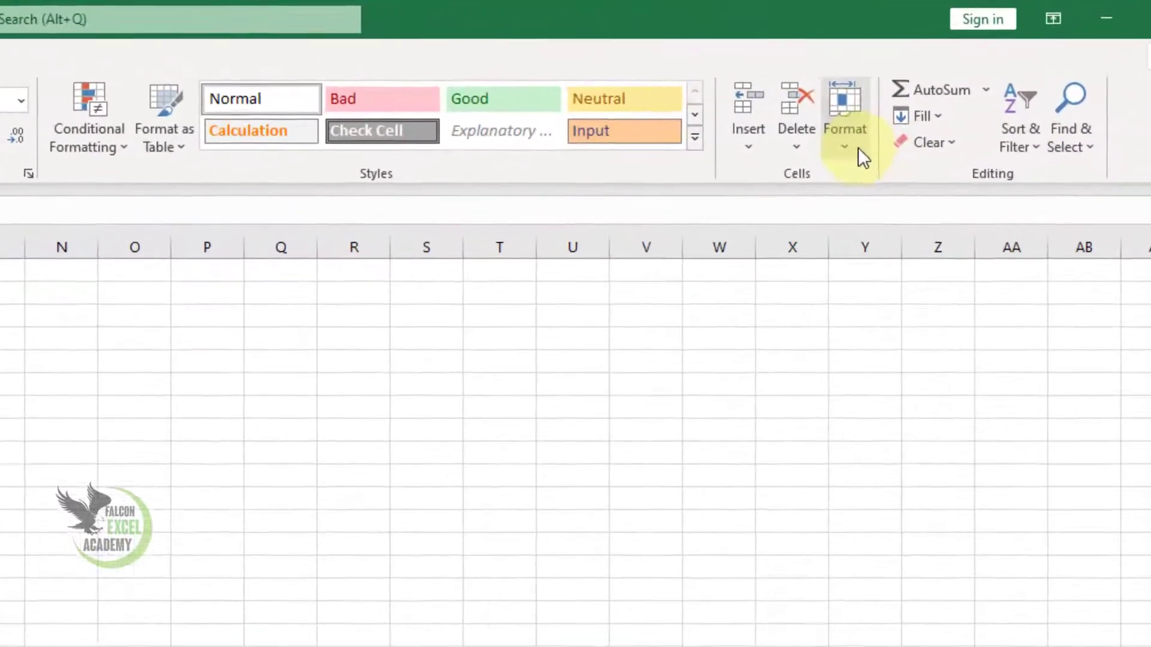
Step: Rename Sheet2 to 'Salary sheet'
left_click(982, 72)
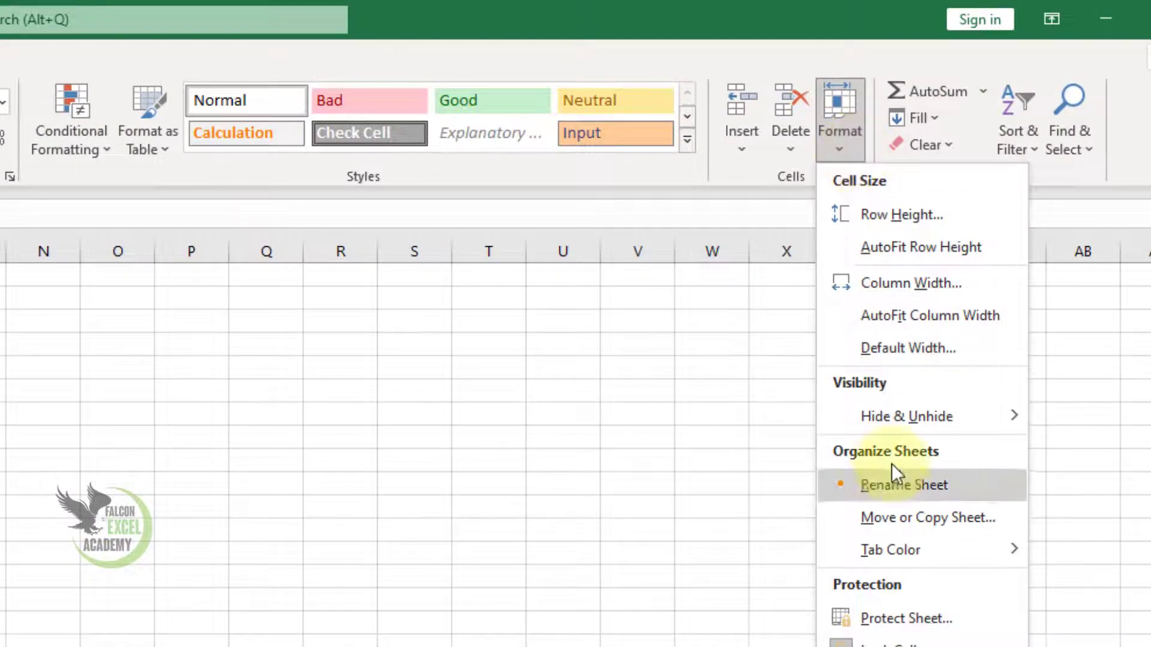
left_click(923, 483)
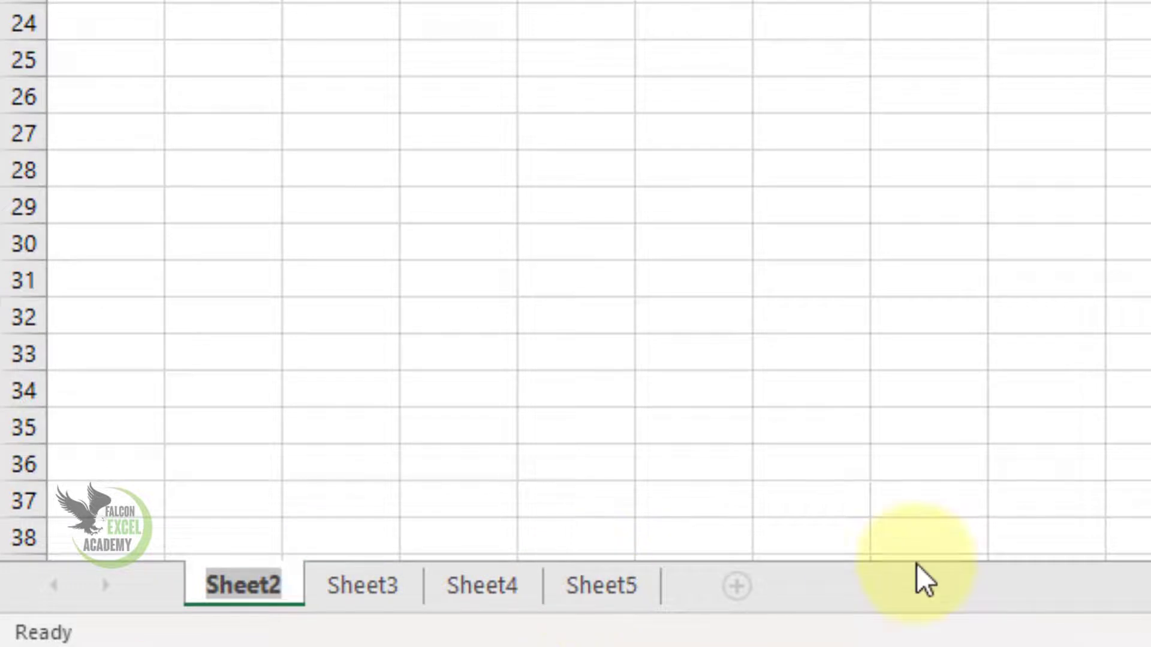
type("Sala")
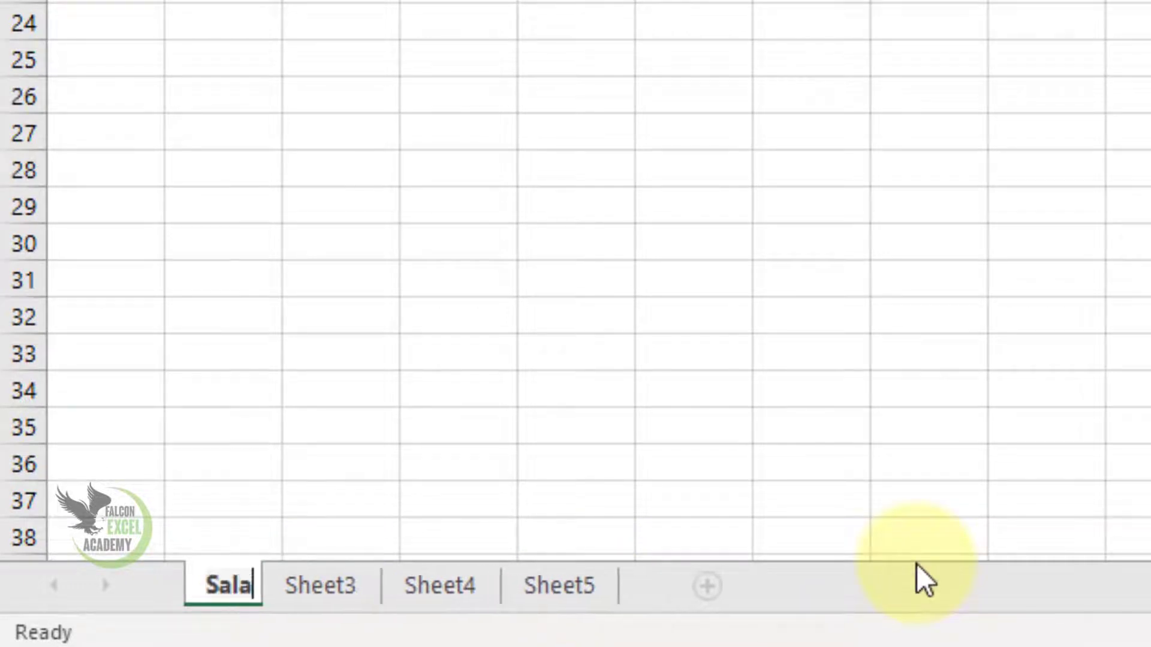
type("ry sheet")
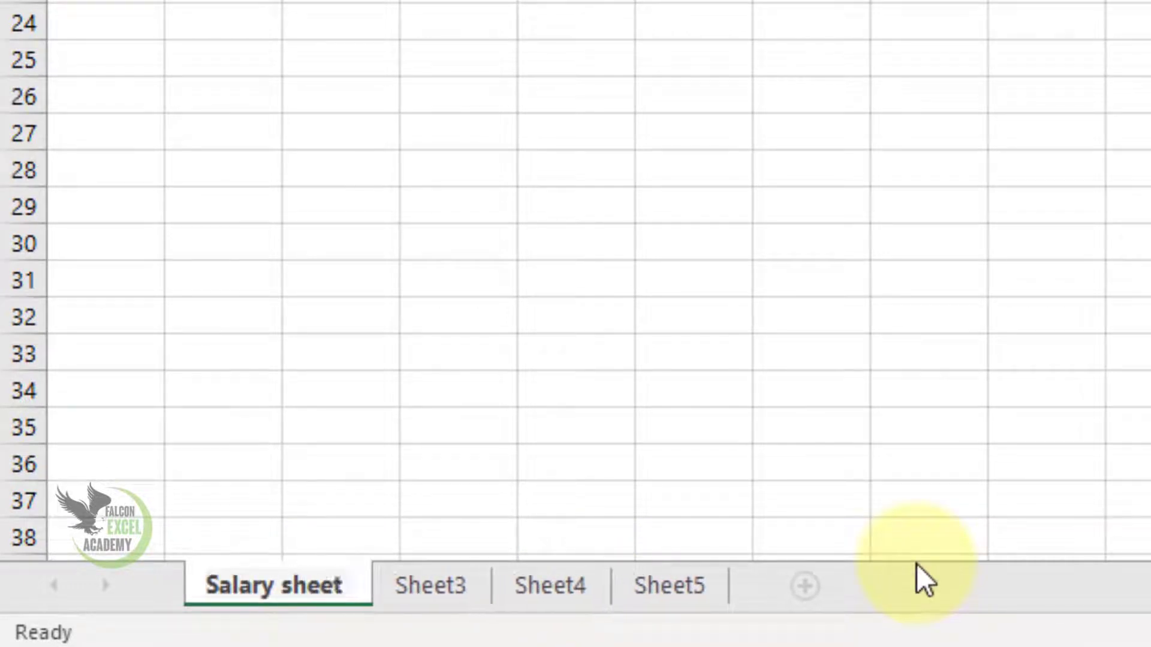
Step: Rename Sheet3 to 'Budget sheet', leave Sheet4's name unchanged, and show Budget sheet
left_click(420, 587)
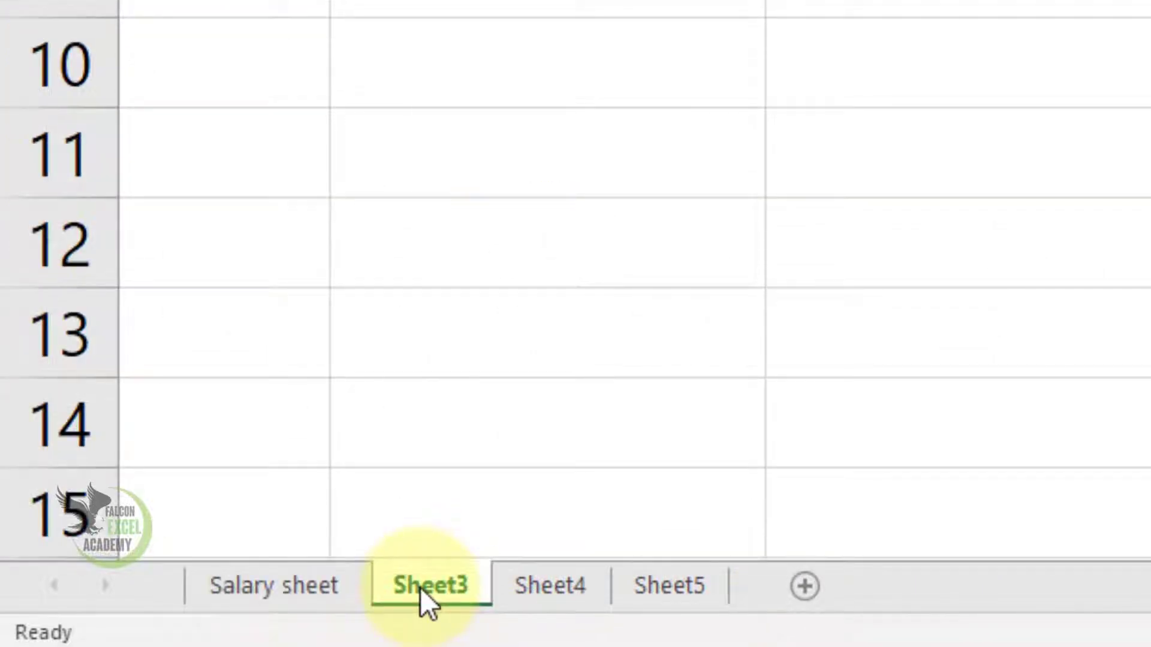
right_click(426, 603)
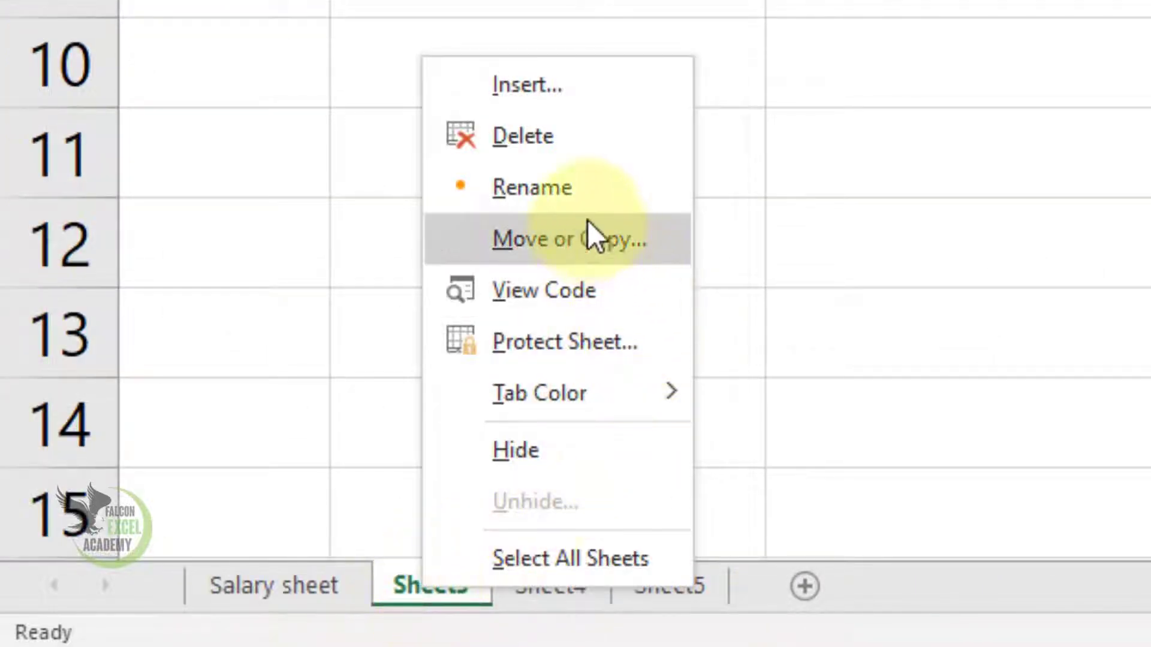
left_click(589, 197)
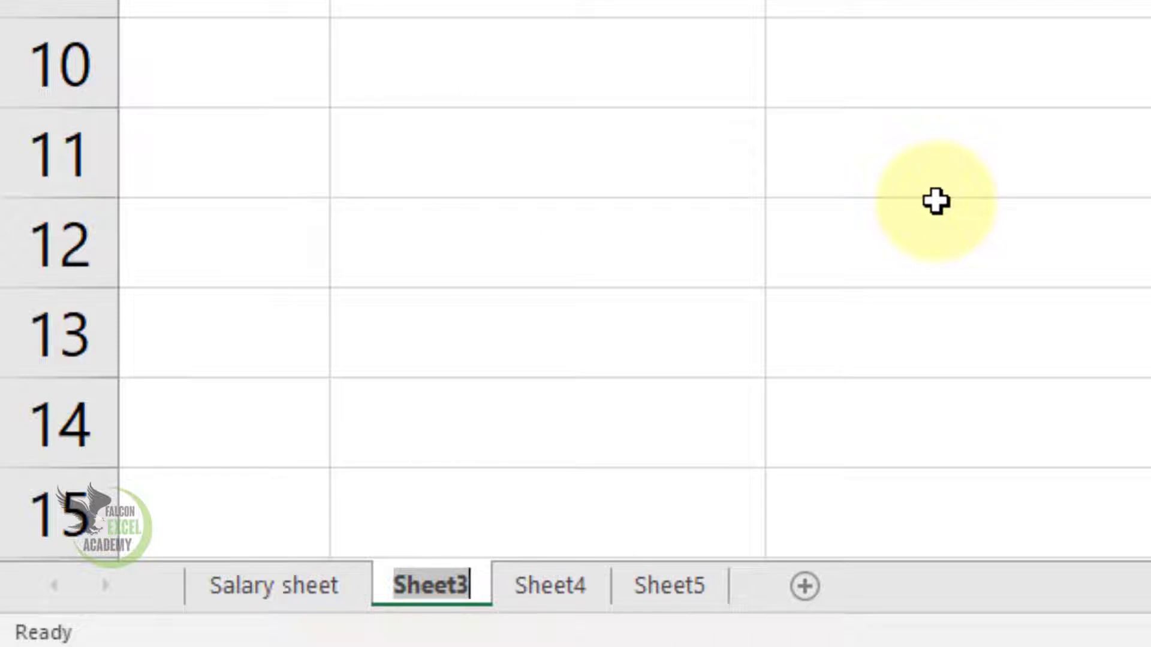
type("Budget sheet")
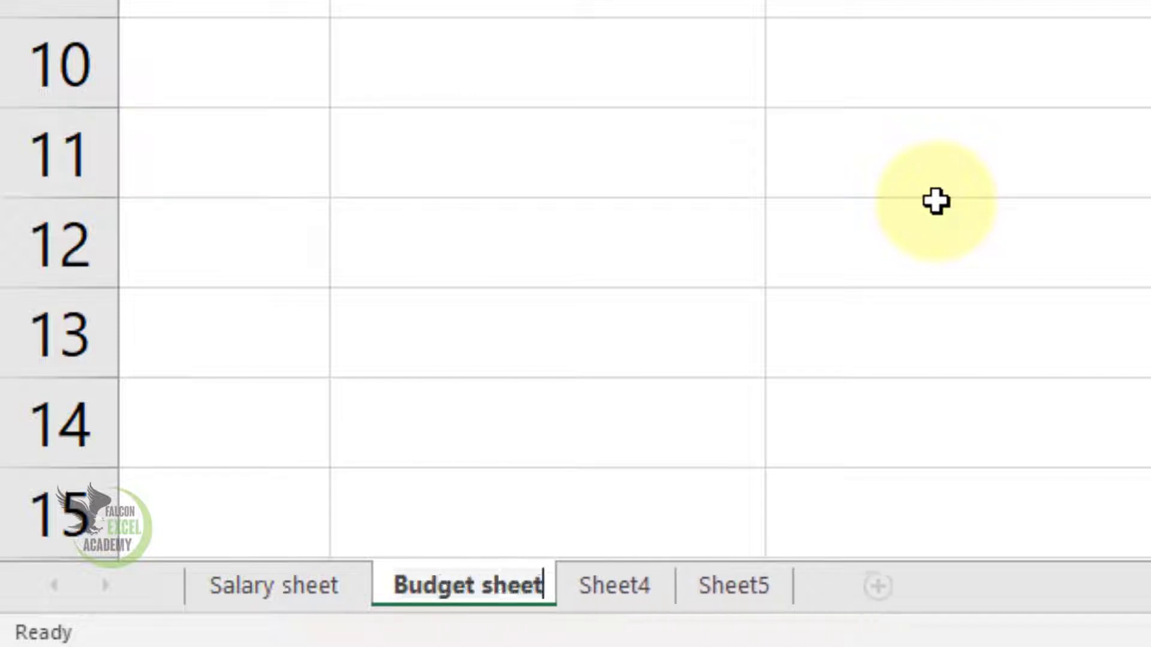
key("Return")
left_click(624, 591)
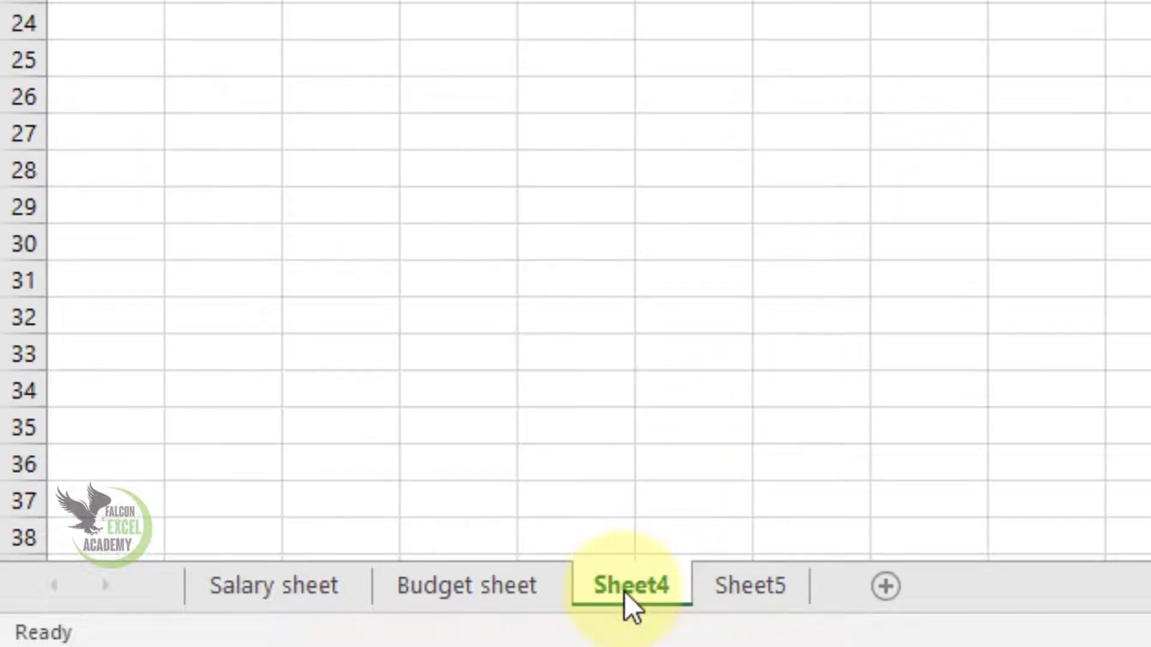
double_click(624, 591)
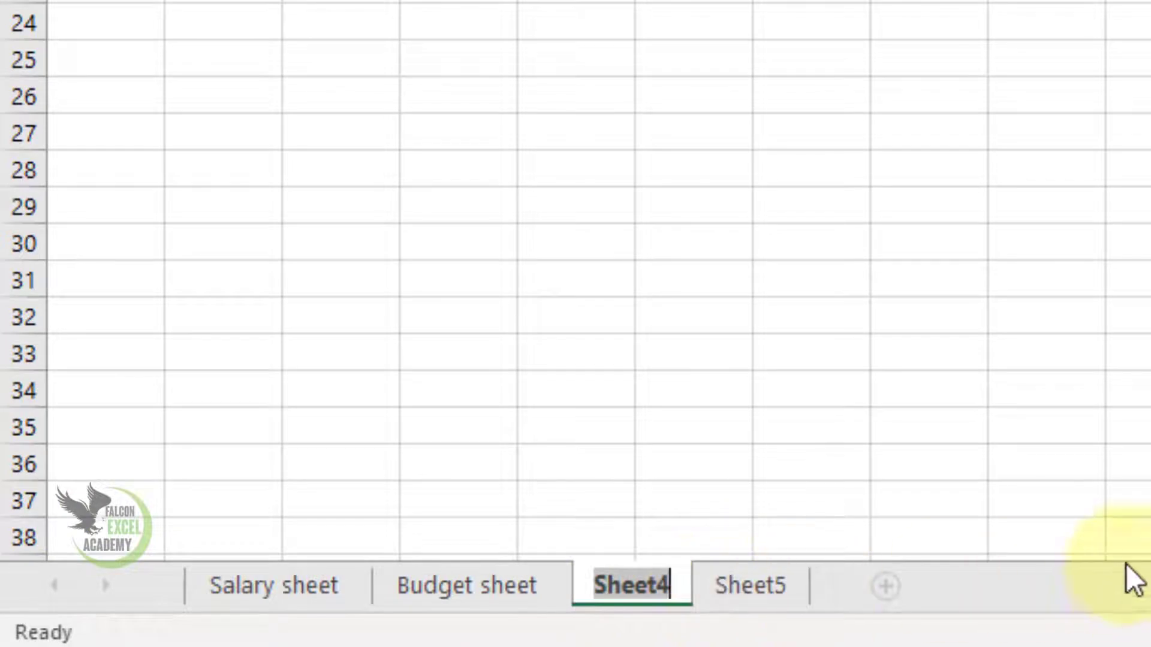
left_click(995, 436)
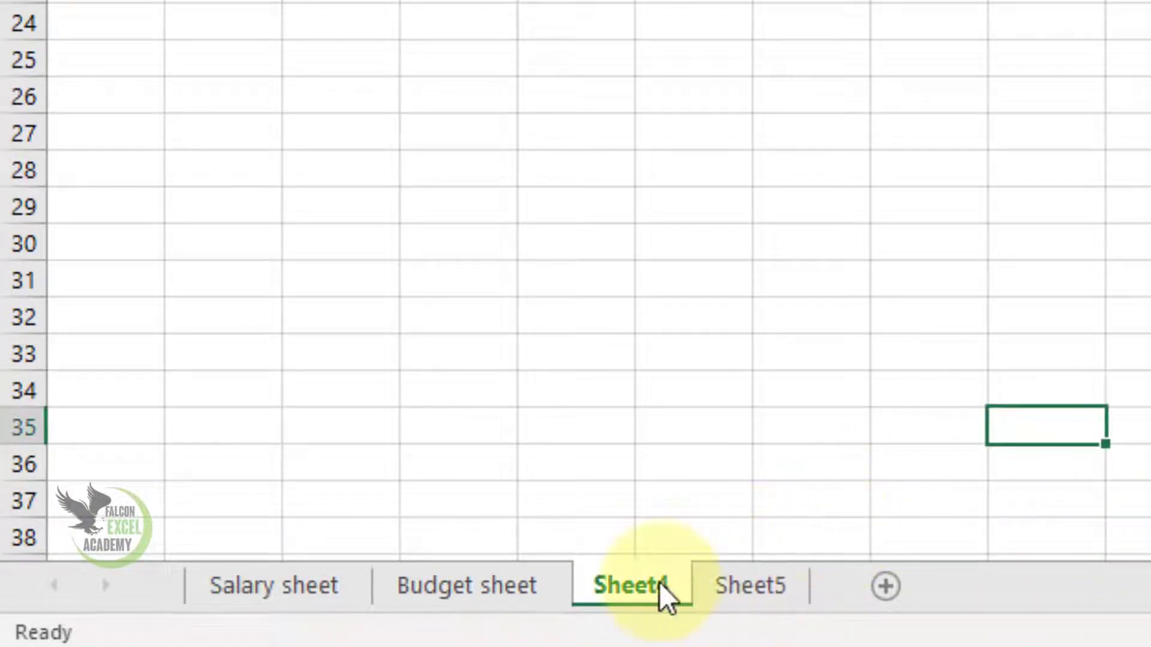
left_click(483, 594)
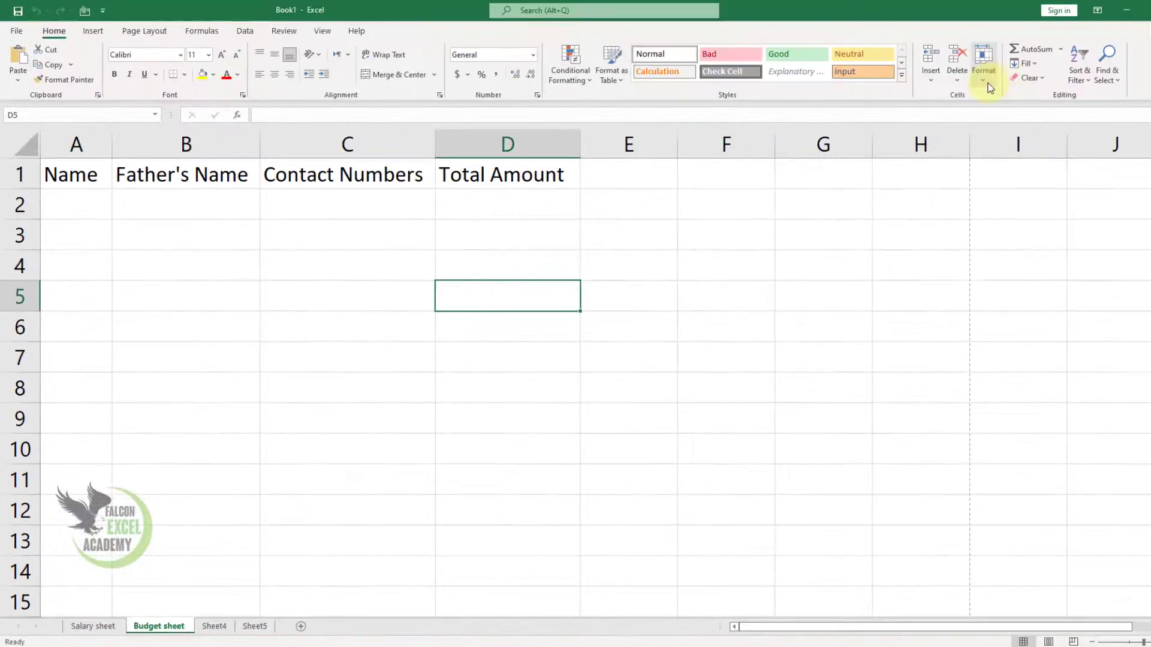
Step: Select cell C3 and switch between Salary sheet and Budget sheet, ending on Budget sheet
left_click(989, 88)
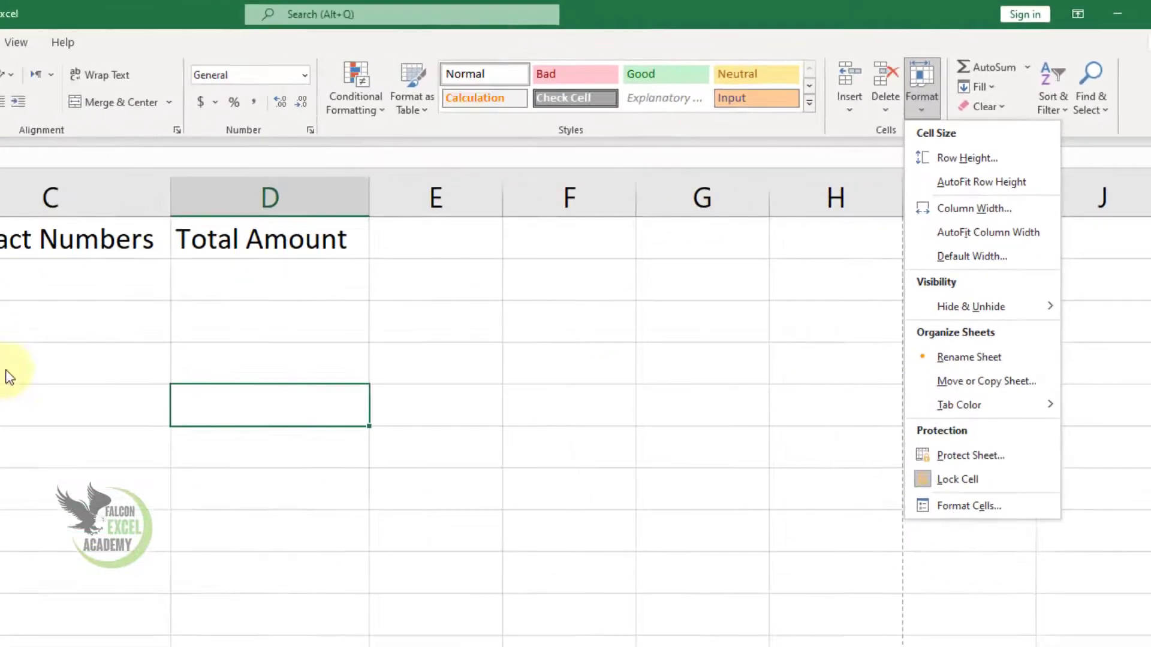
left_click(365, 260)
left_click(365, 260)
left_click(185, 254)
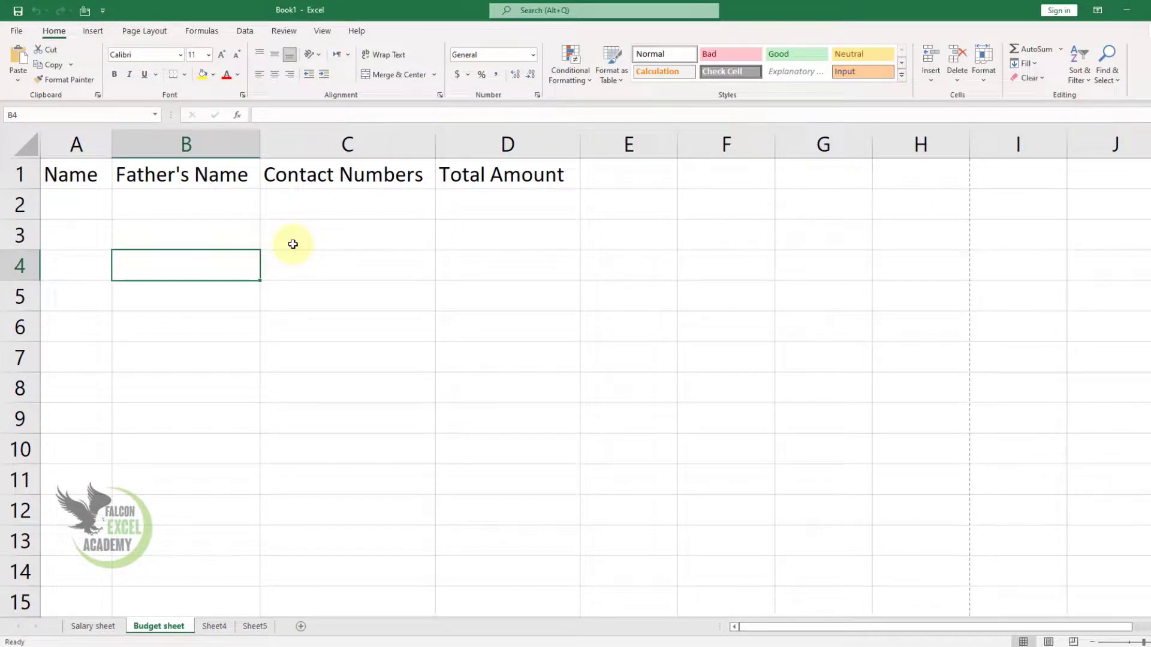
left_click(337, 246)
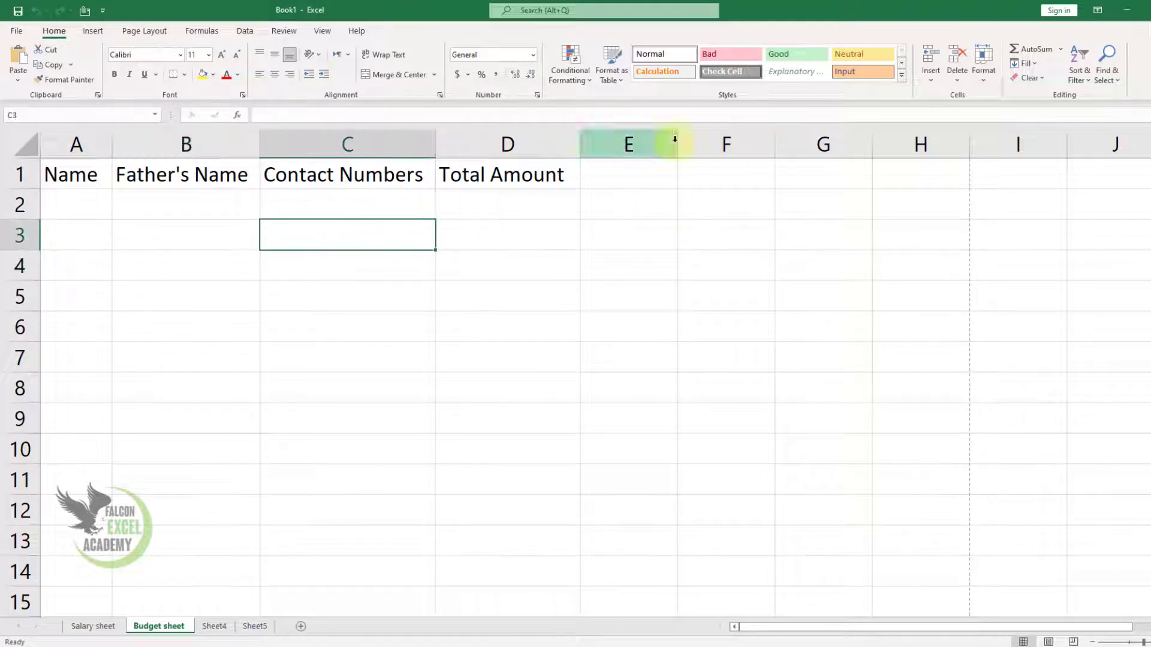
left_click(95, 626)
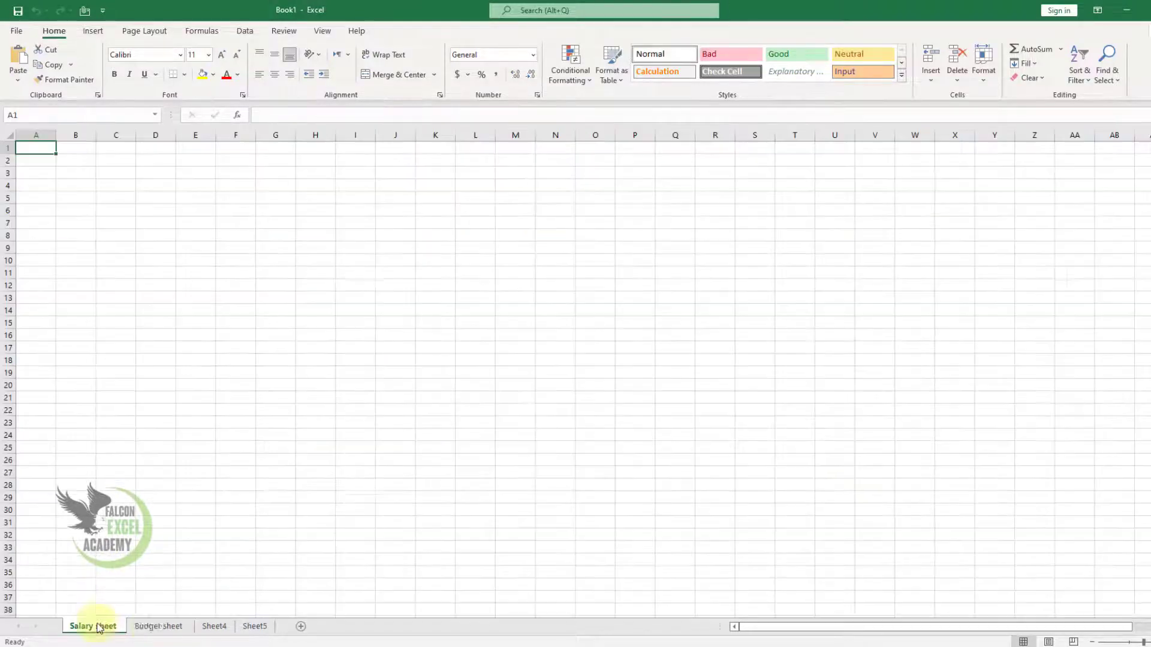
left_click(152, 626)
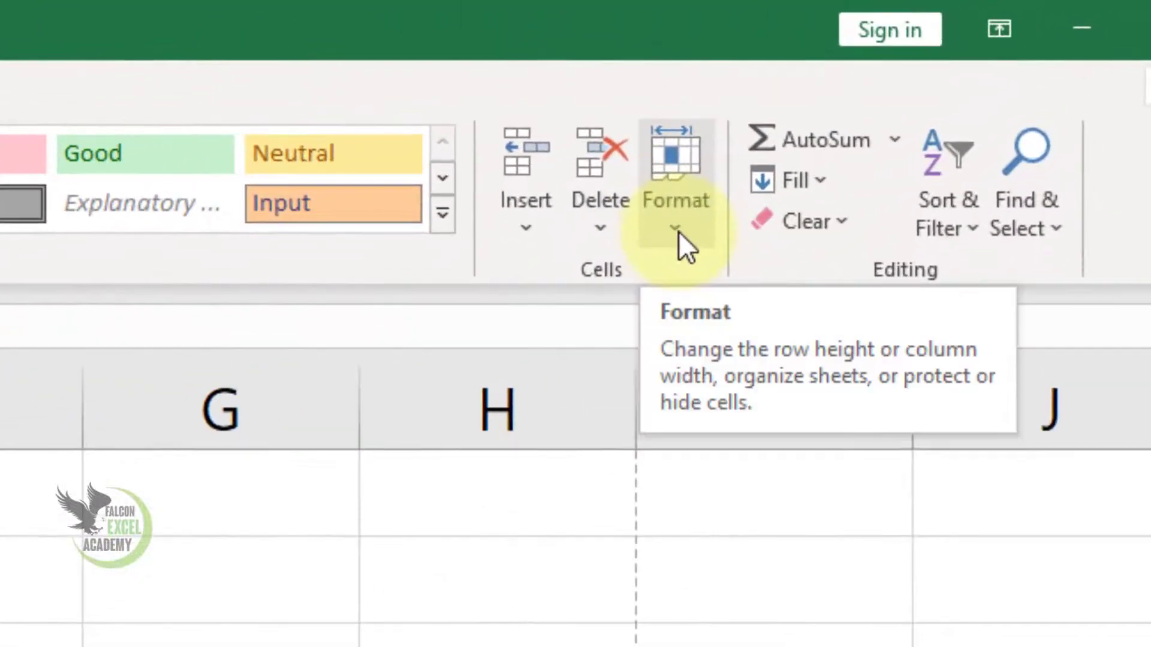
Step: Create a copy of Budget sheet placed before Budget sheet
left_click(985, 80)
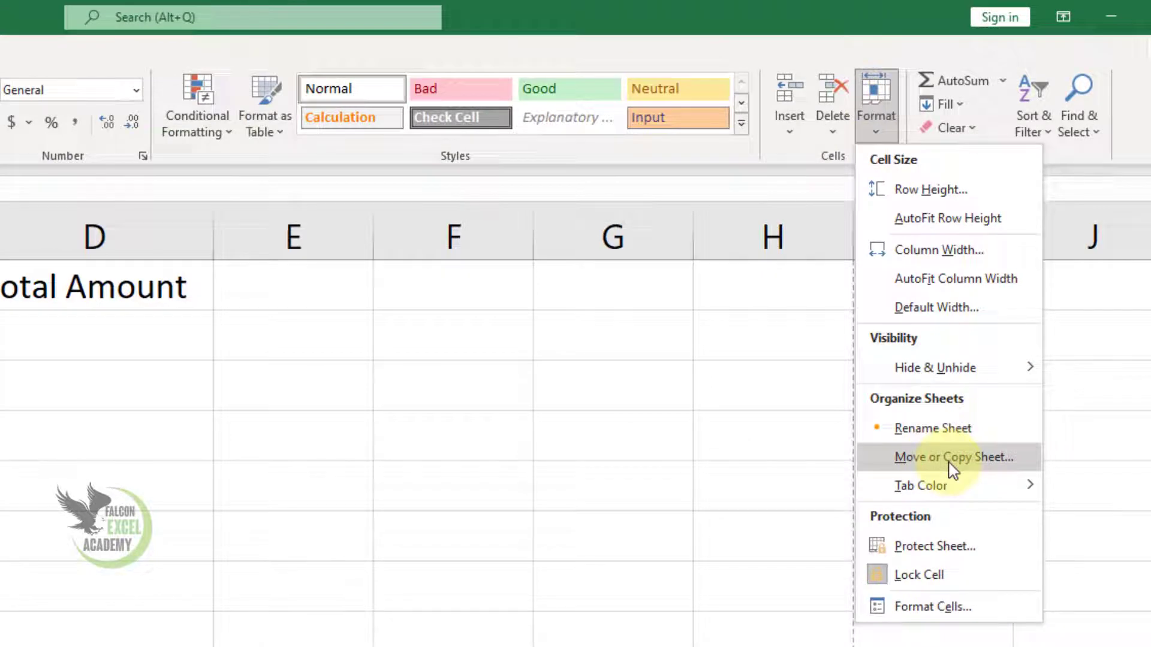
left_click(949, 458)
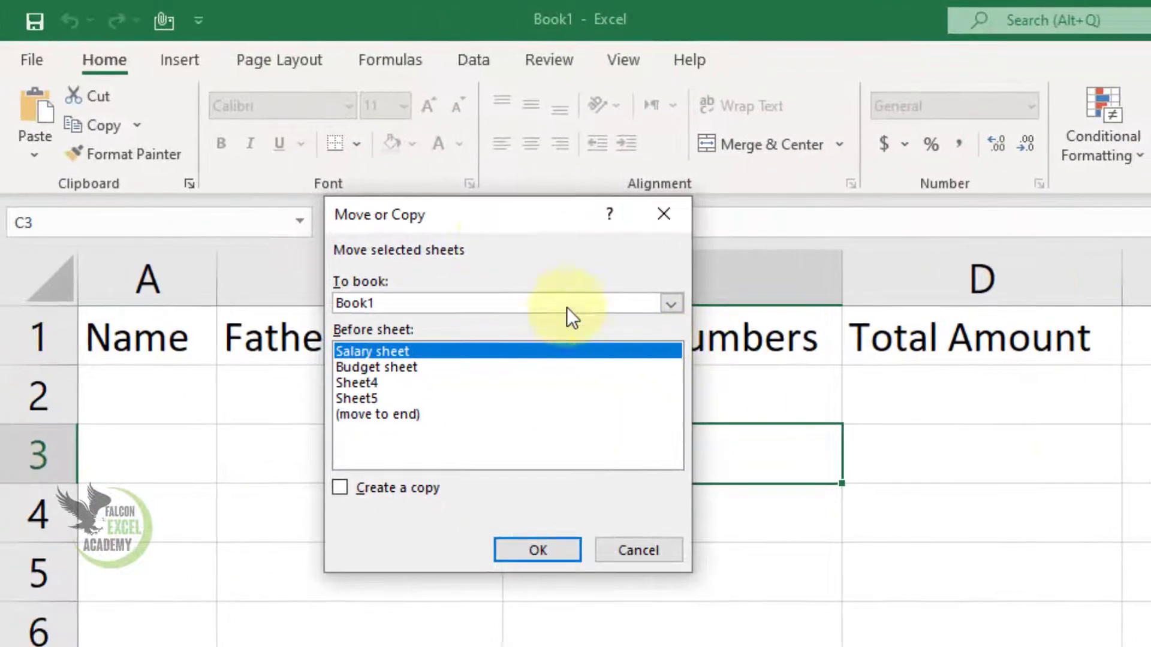
left_click_drag(492, 225, 1146, 383)
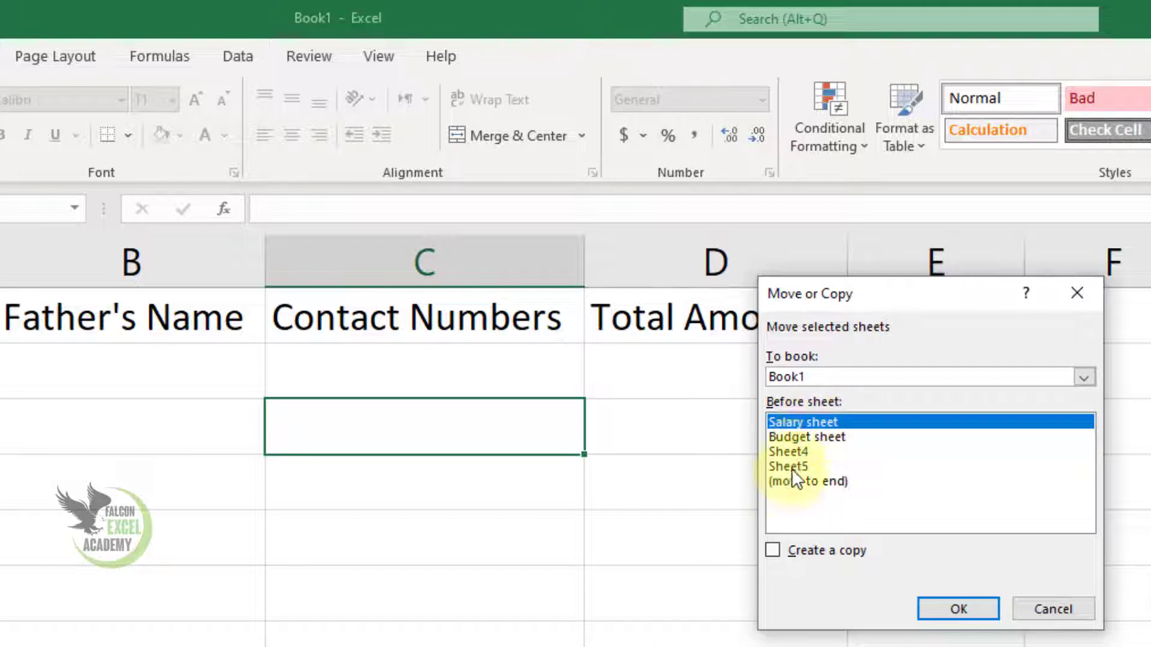
left_click(808, 439)
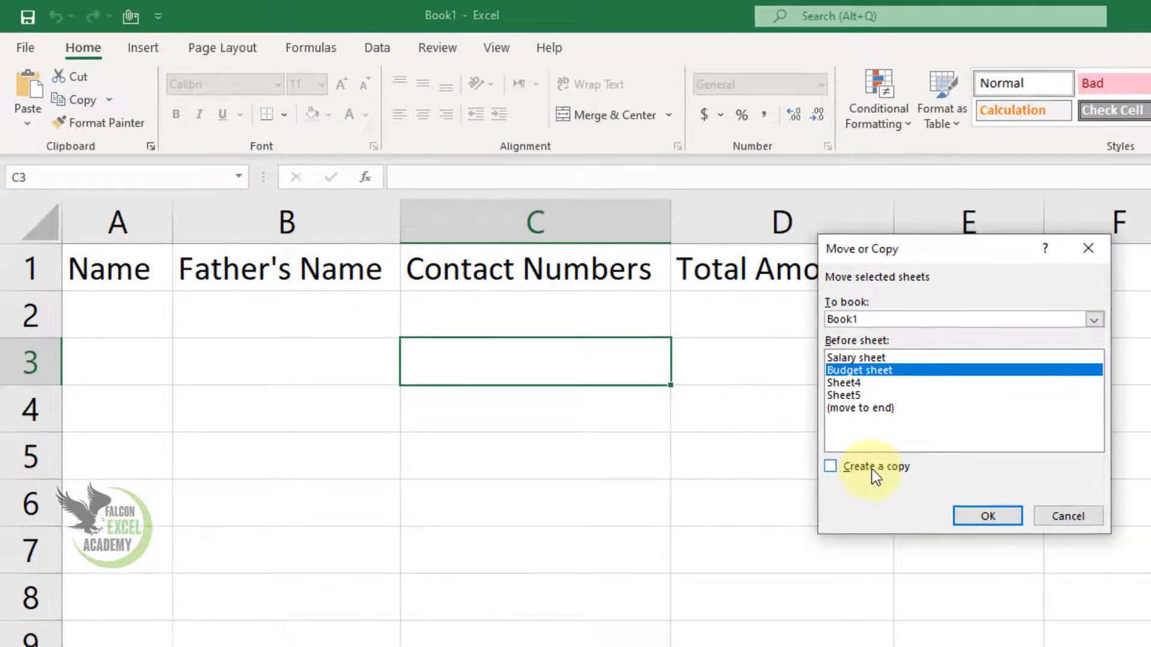
left_click(872, 469)
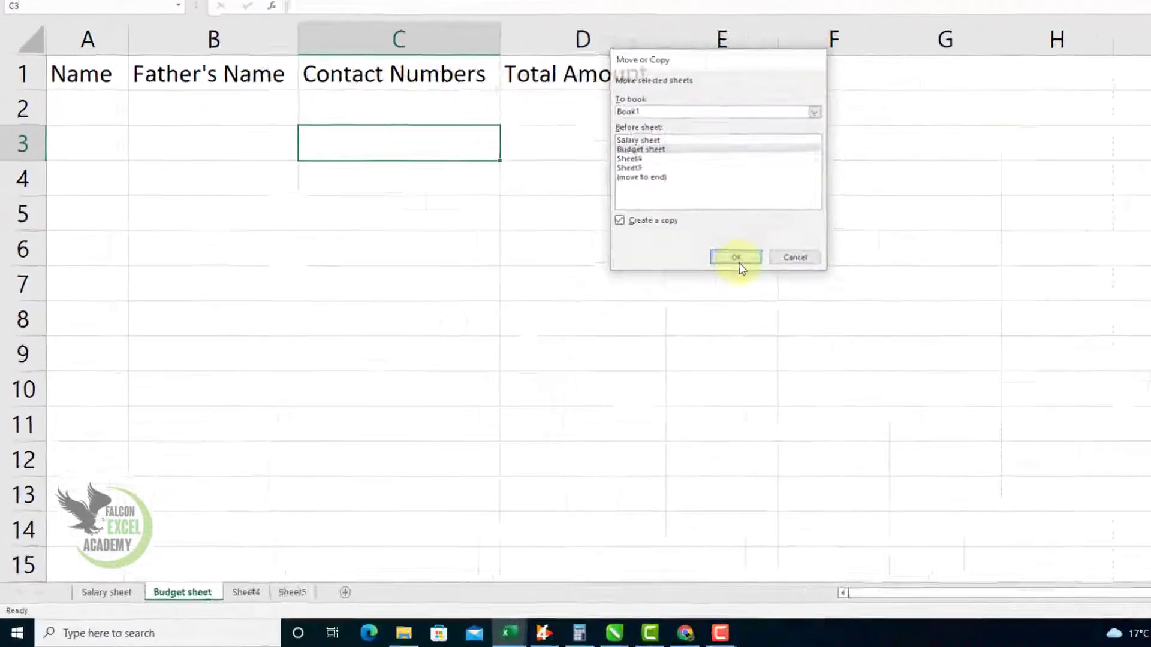
left_click(739, 263)
Step: Compare the original and copied sheets, ending on Budget sheet (2)
left_click(619, 531)
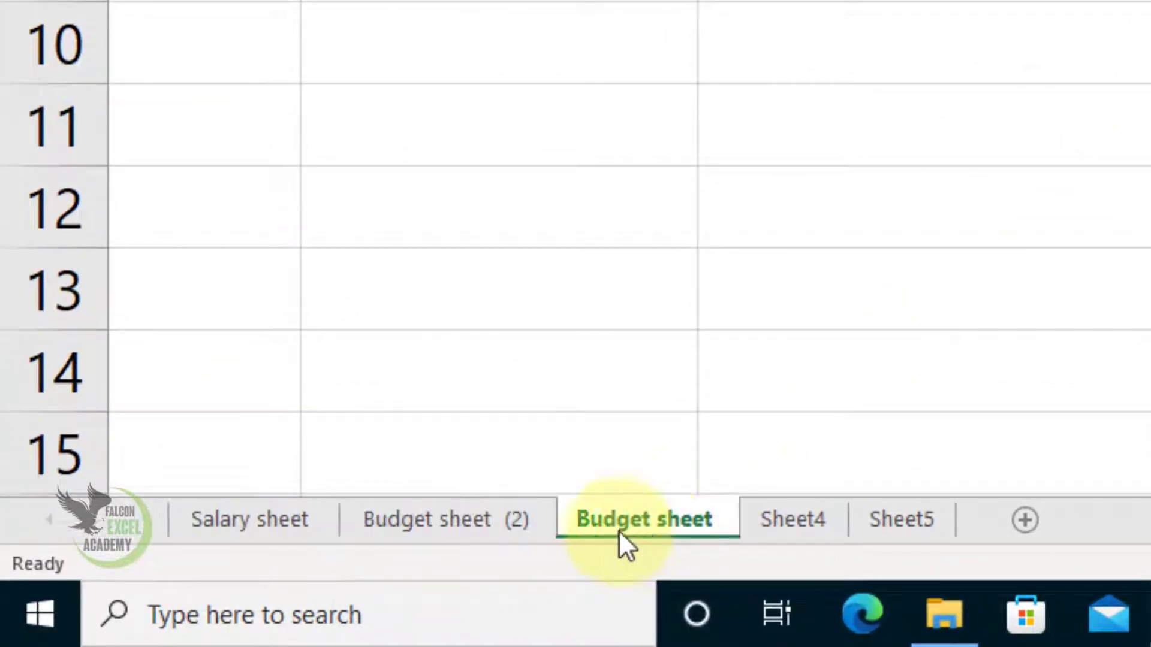
left_click(415, 532)
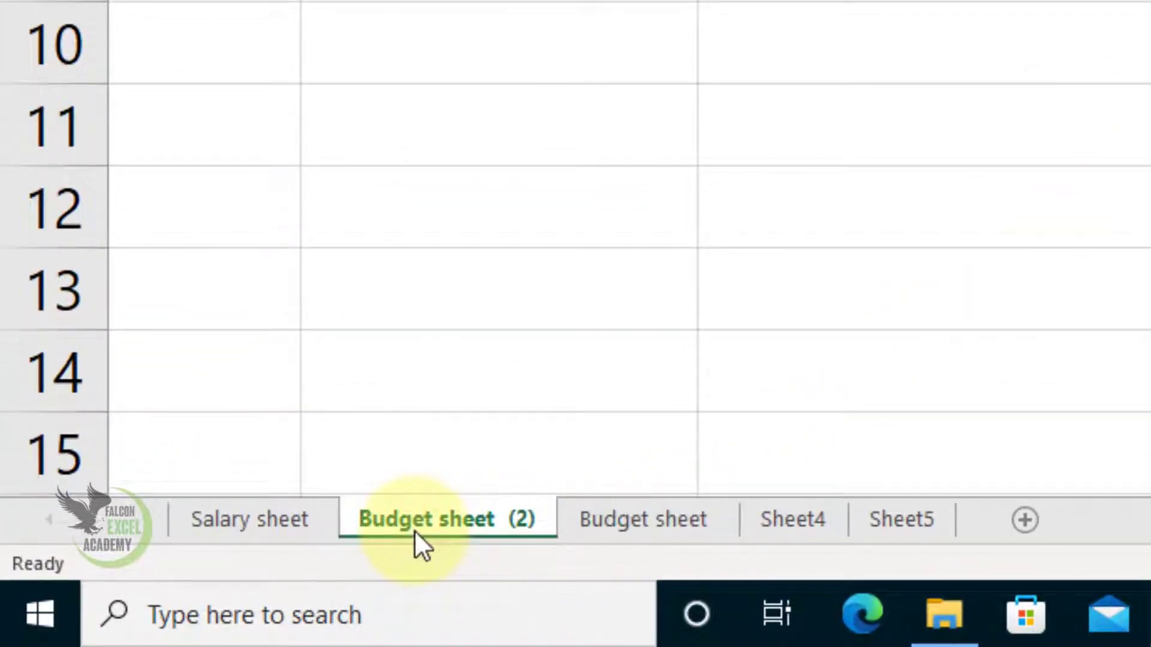
left_click(581, 523)
left_click(490, 525)
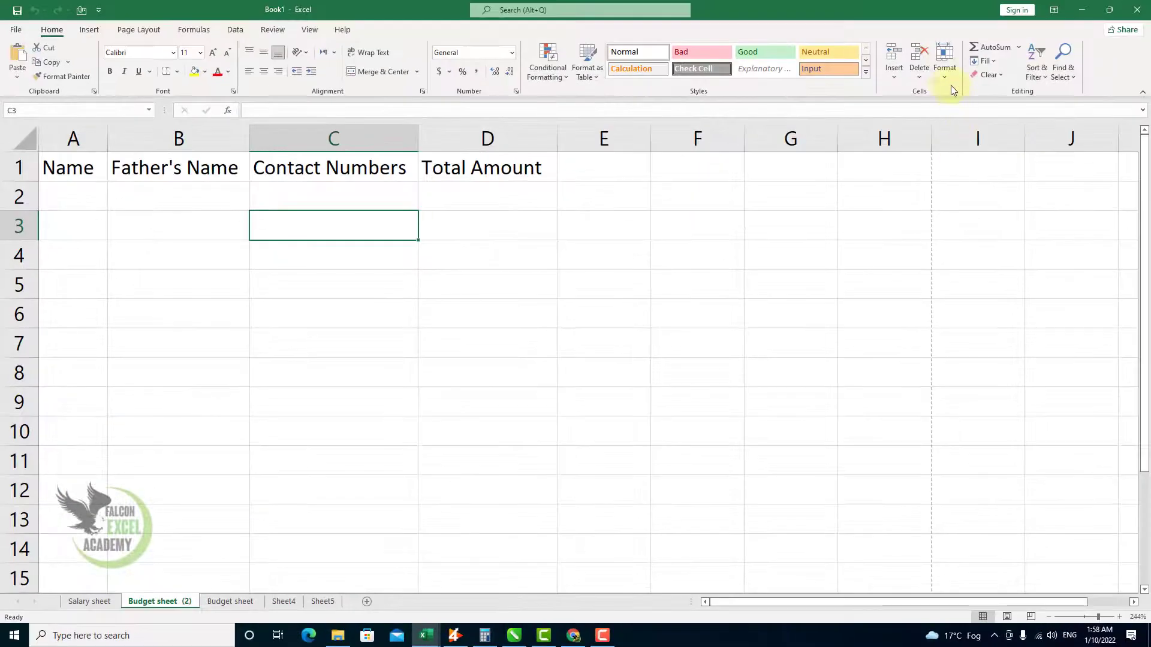
left_click(945, 81)
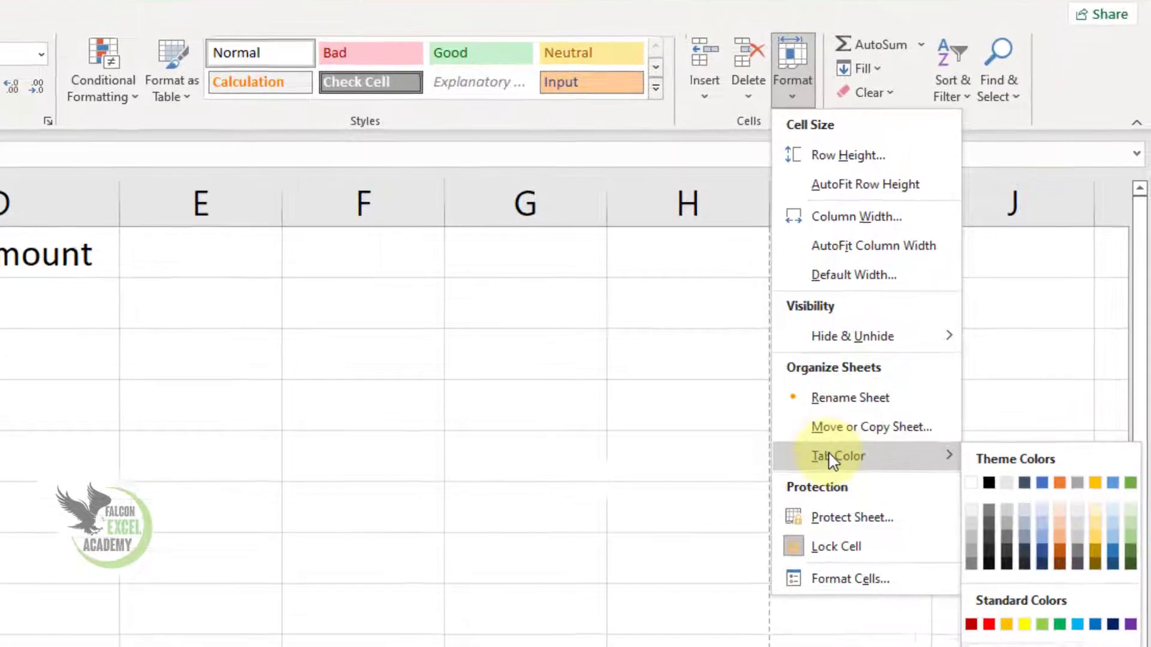
mouse_move(701, 242)
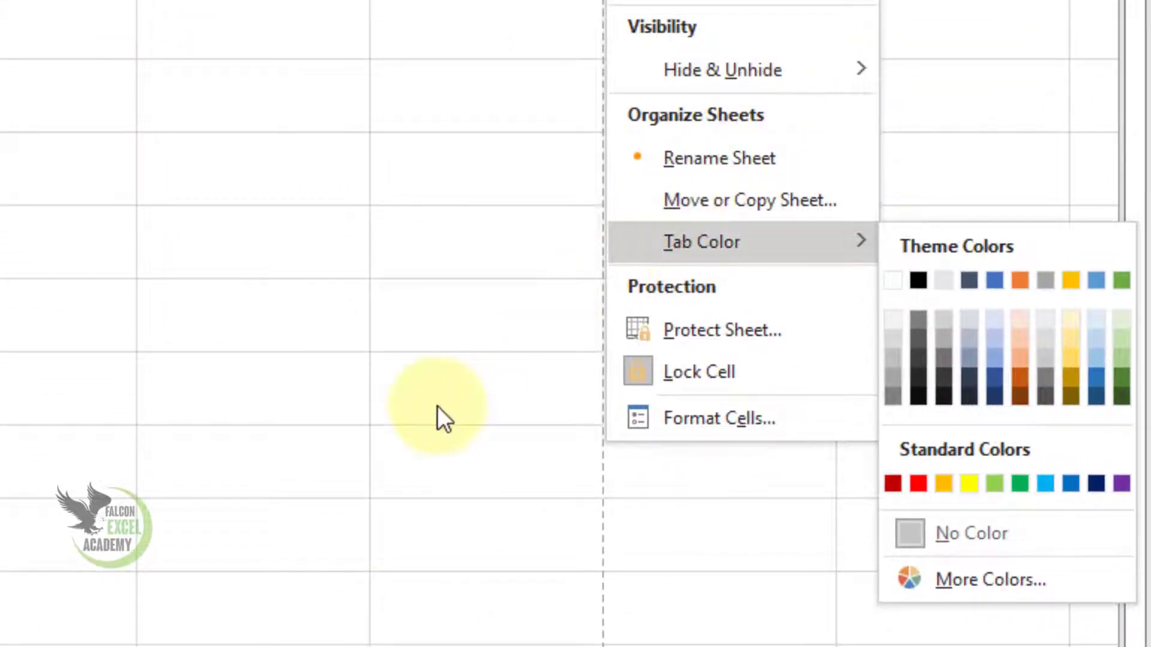
Step: Colour the Budget sheet (2) tab red
left_click(509, 330)
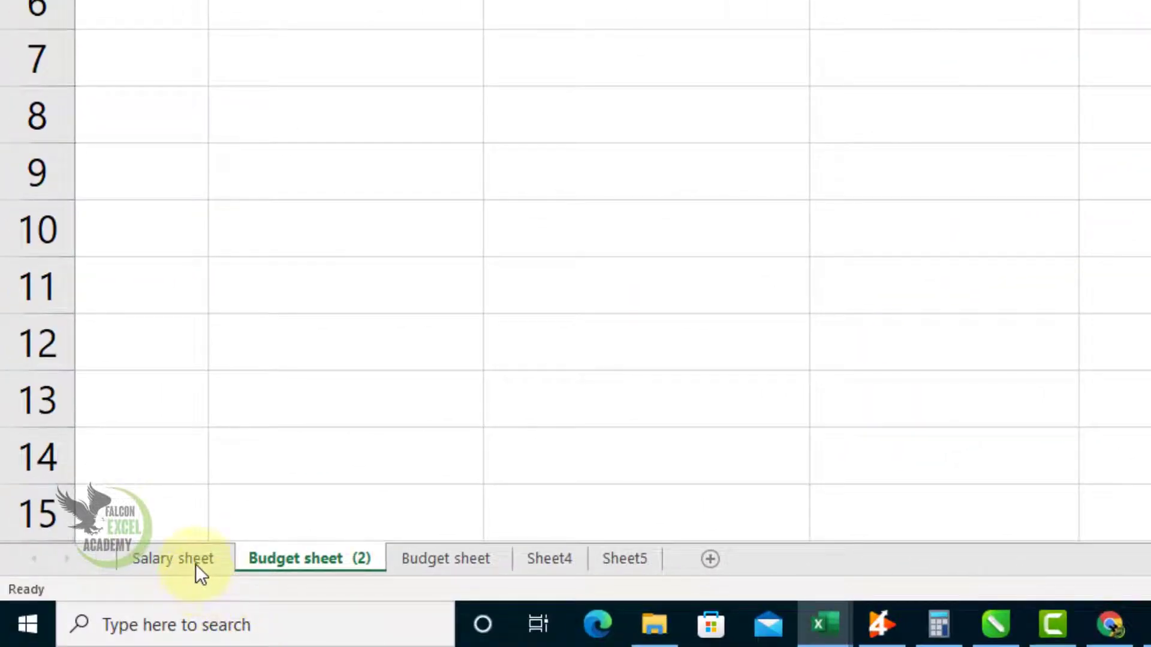
left_click(195, 563)
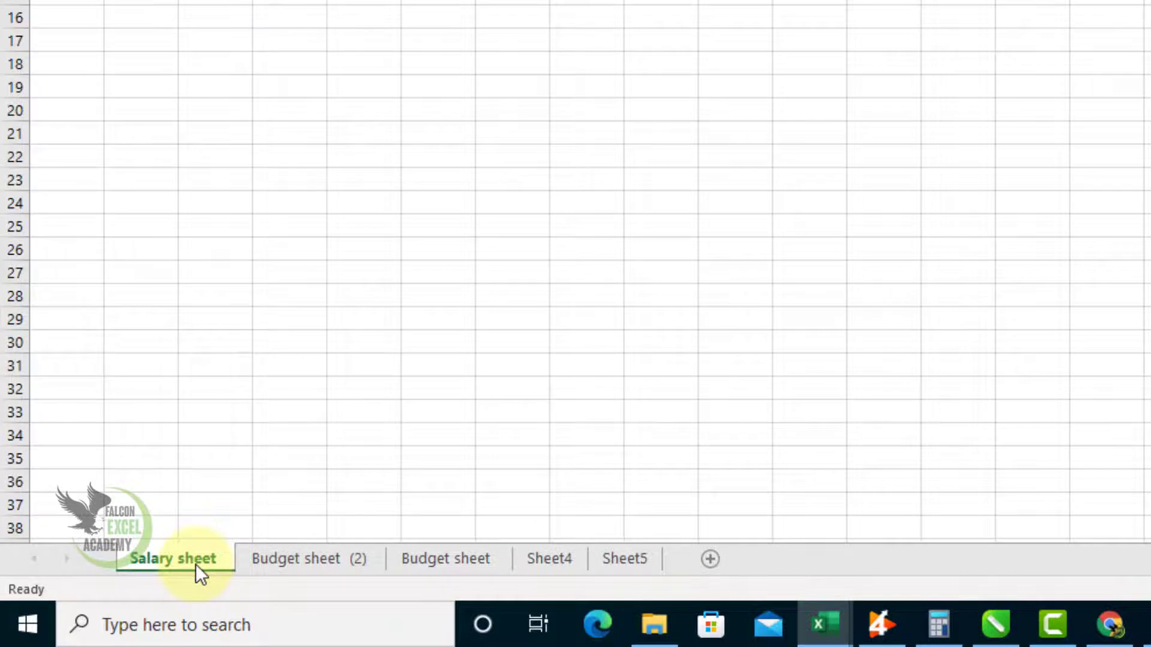
left_click(351, 563)
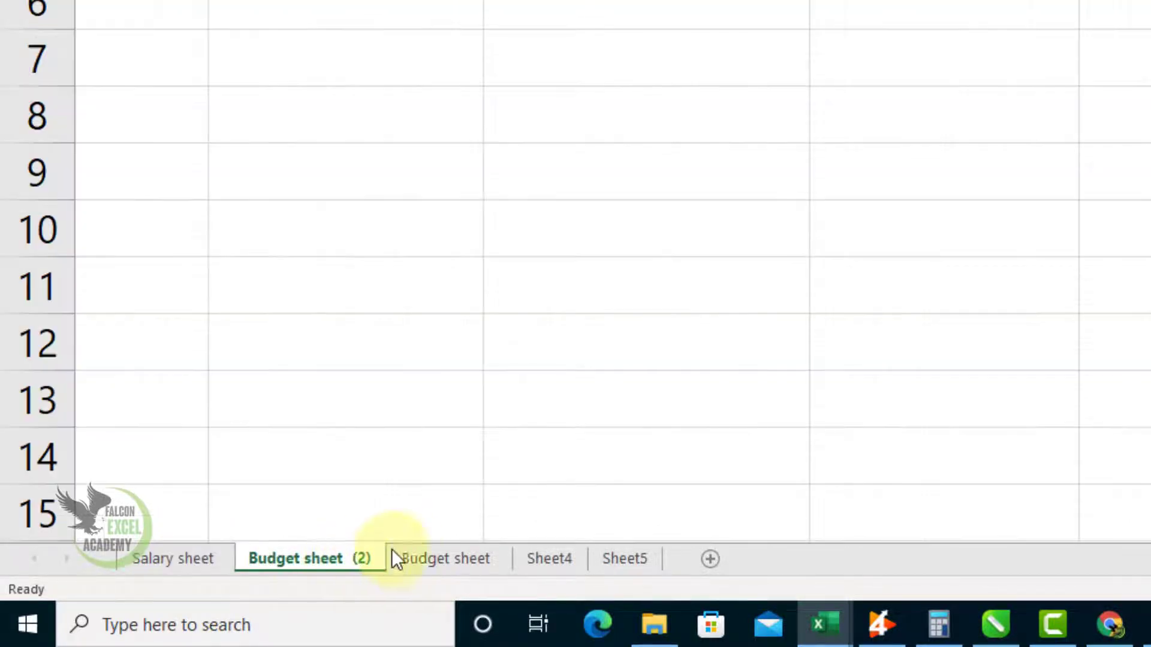
left_click(433, 560, "ctrl")
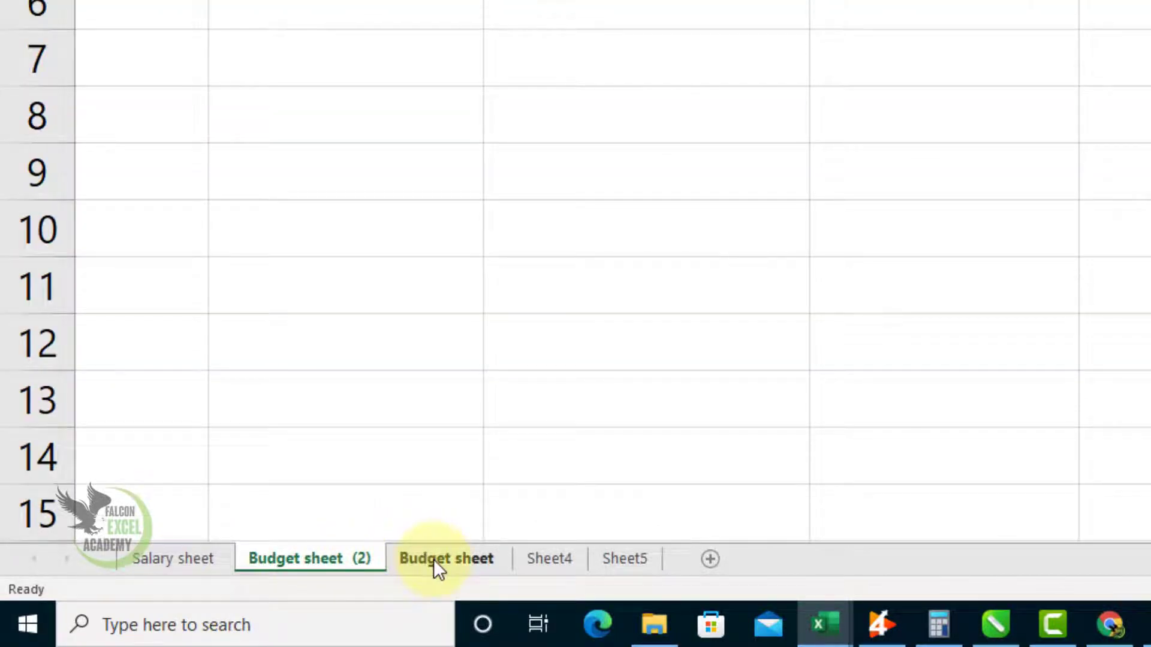
left_click(352, 570)
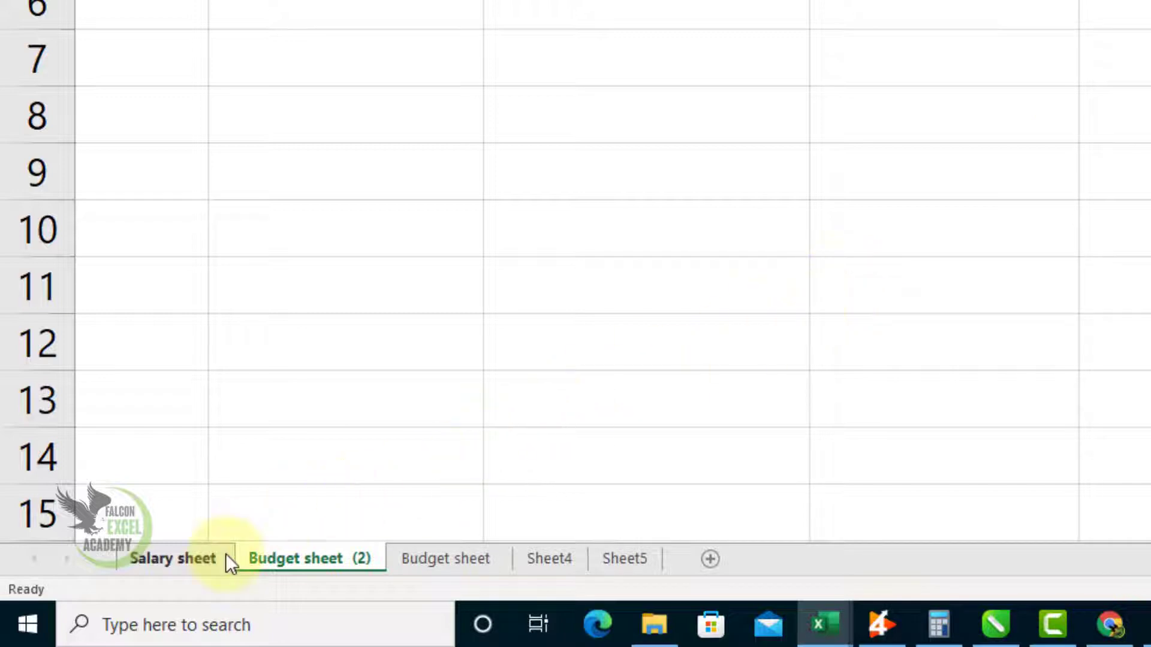
left_click(213, 569)
left_click(275, 563)
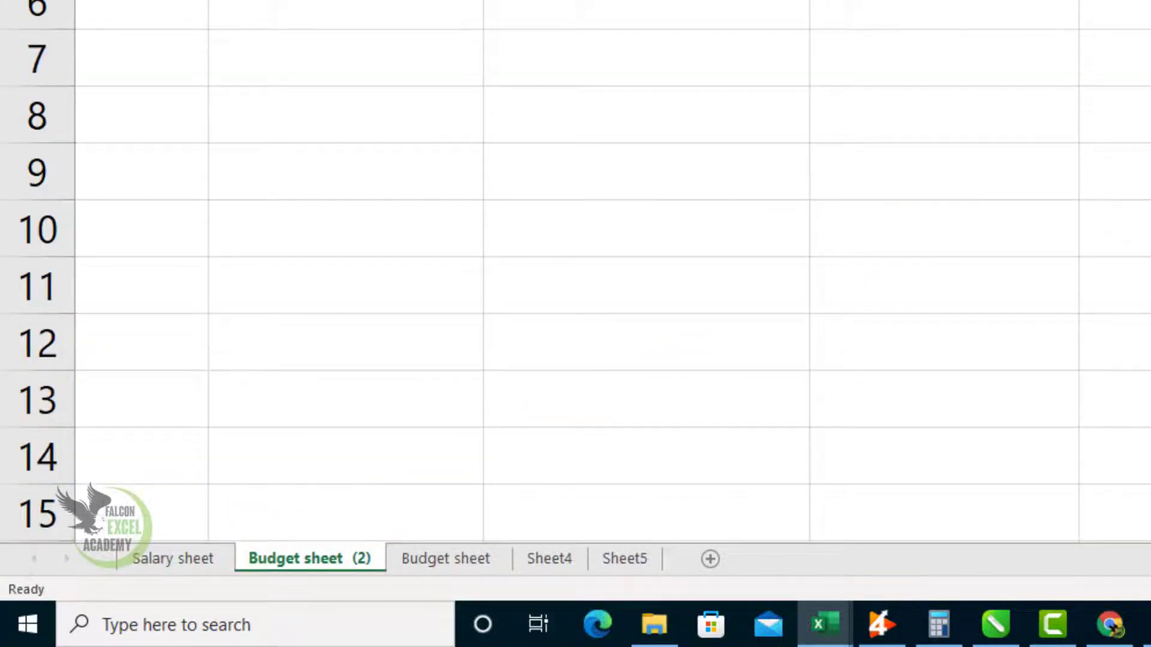
left_click(833, 96)
mouse_move(892, 407)
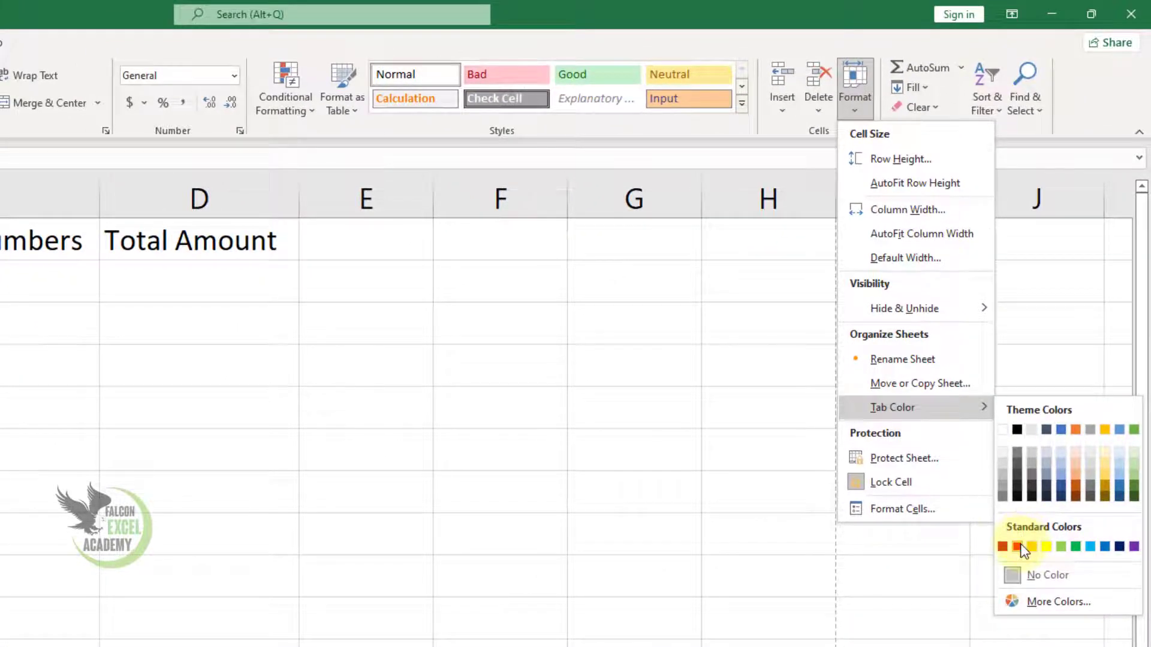
left_click(1009, 585)
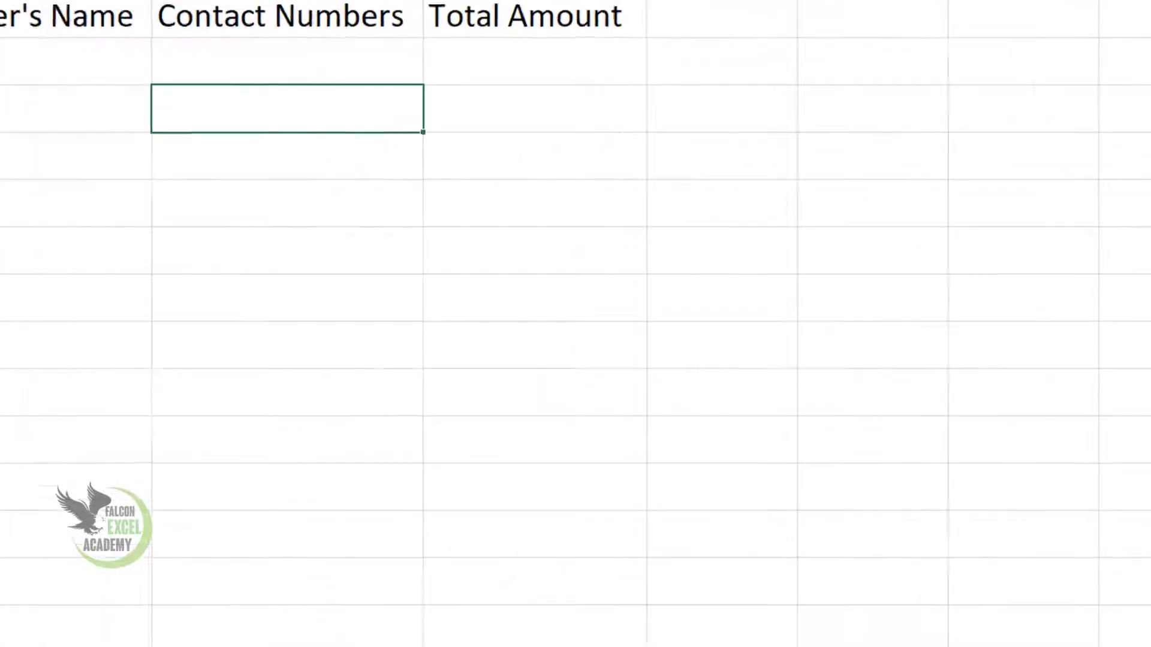
Step: Colour the original Budget sheet tab green, then switch to Sheet4
left_click(411, 565)
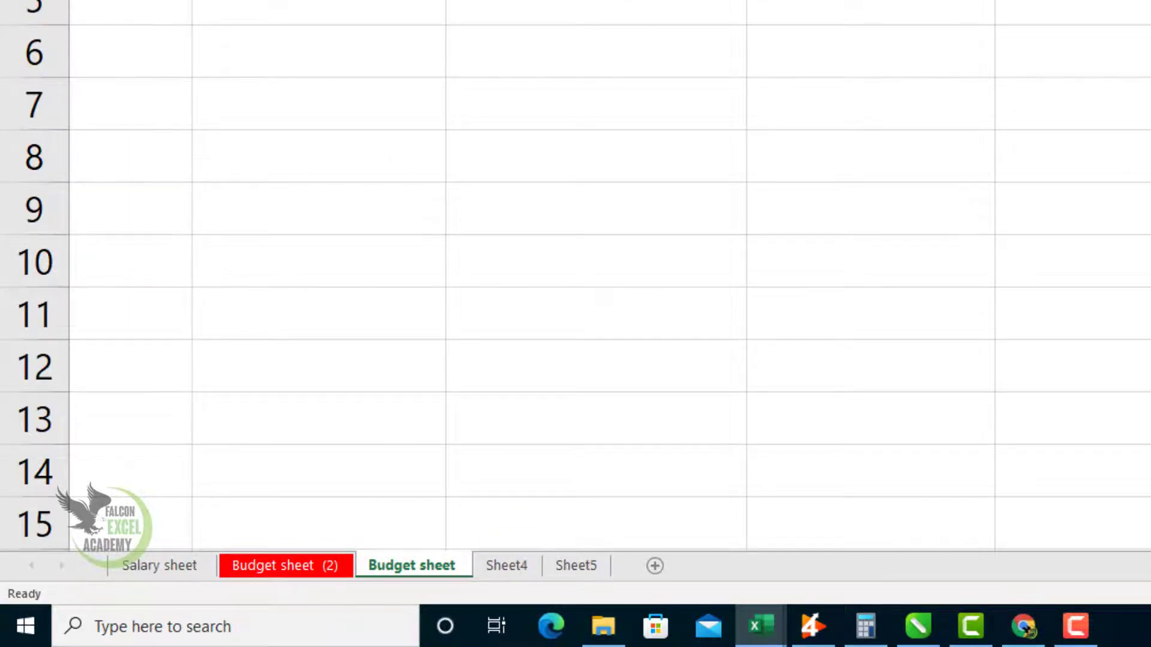
left_click(943, 60)
mouse_move(971, 283)
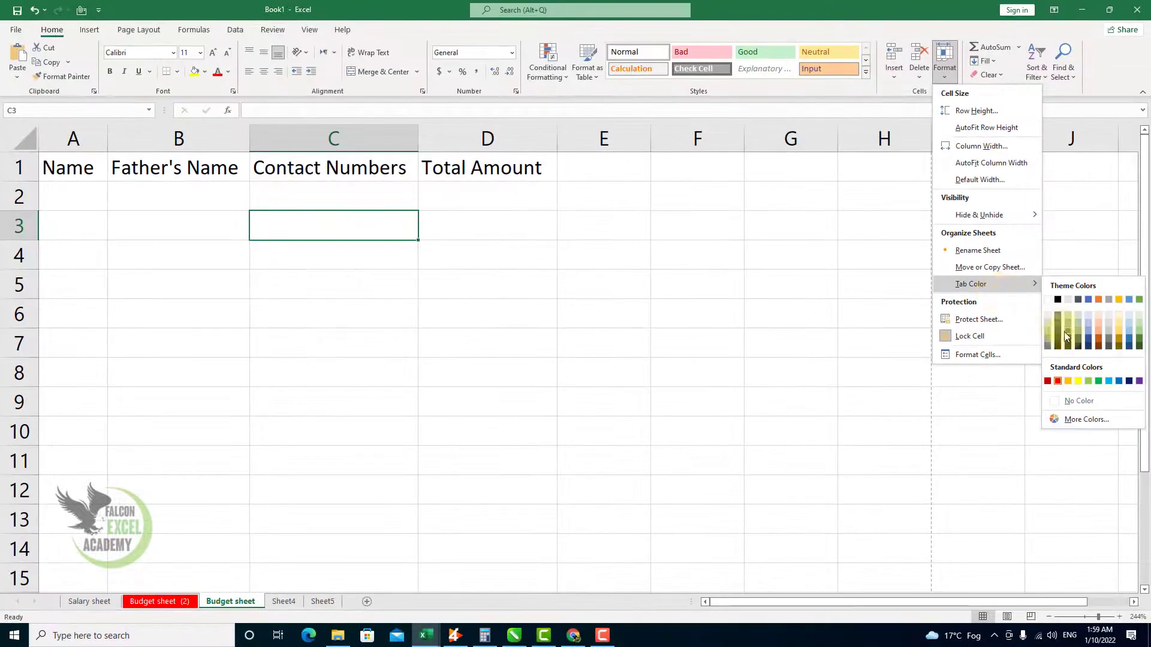
left_click(1098, 381)
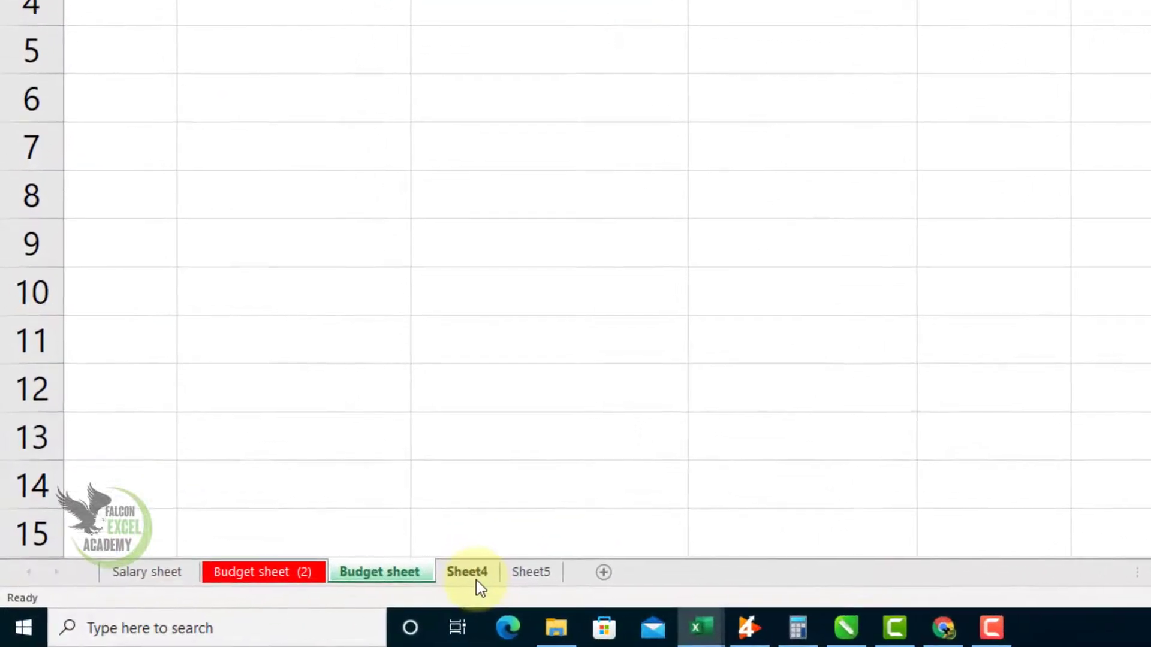
left_click(476, 580)
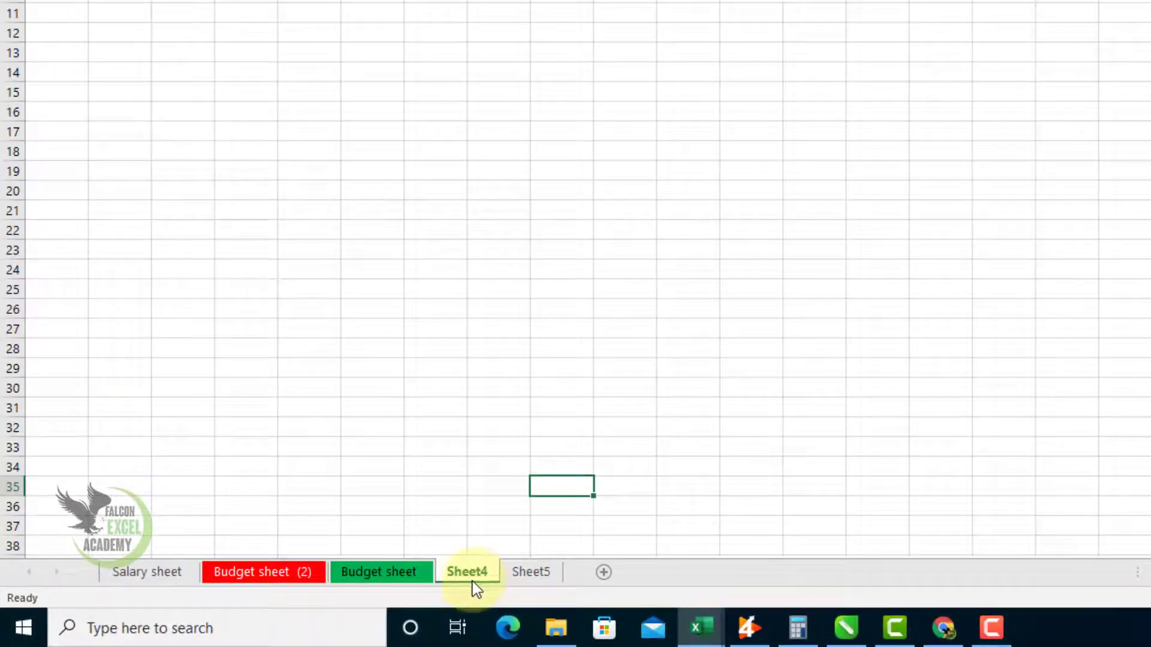
left_click(797, 102)
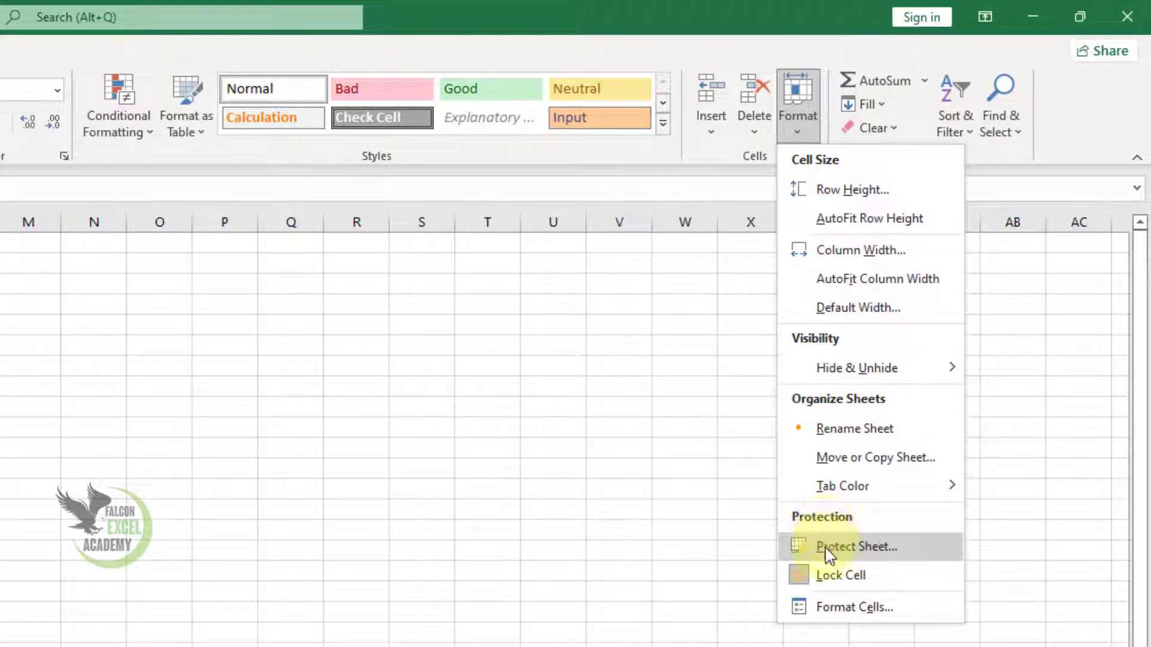
Step: On Budget sheet (2), test-clear headers A1:D3 and a D4 entry, then undo to restore them
left_click(398, 568)
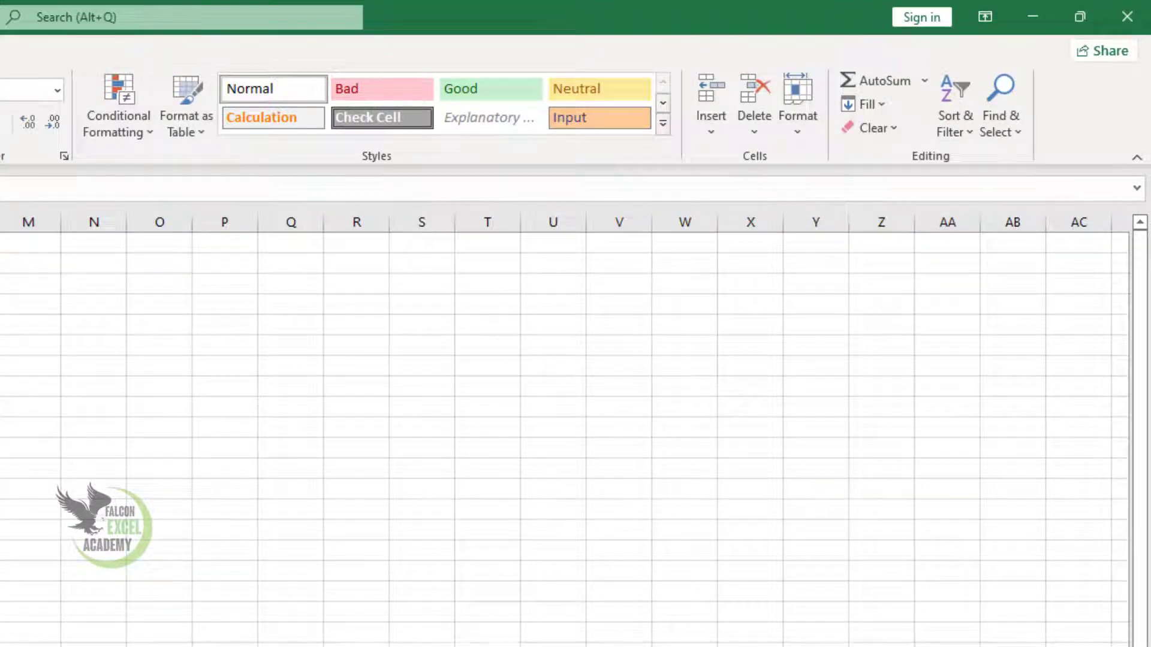
key("ctrl+Page_Up")
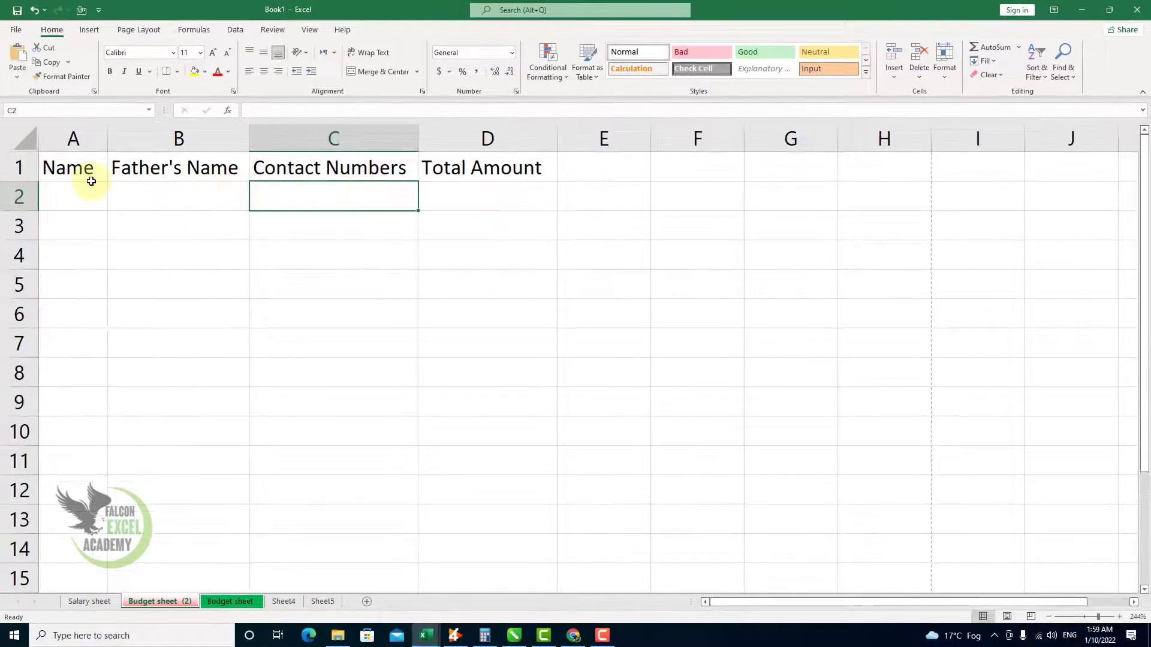
left_click_drag(91, 180, 531, 236)
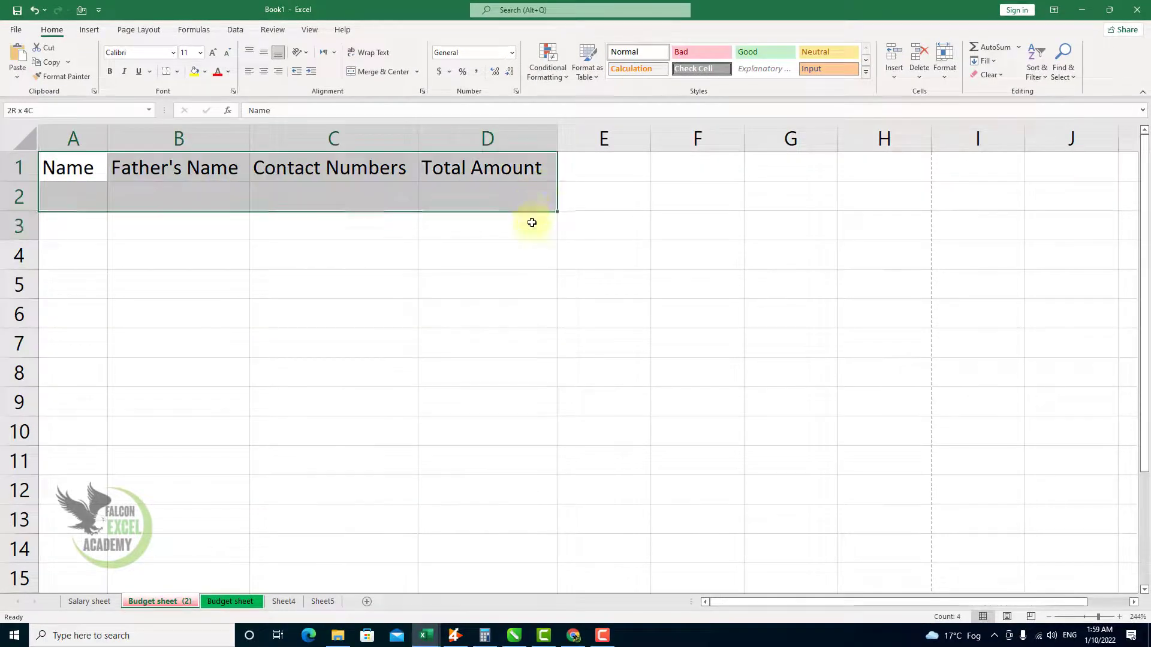
key("Delete")
left_click(485, 254)
type("fg")
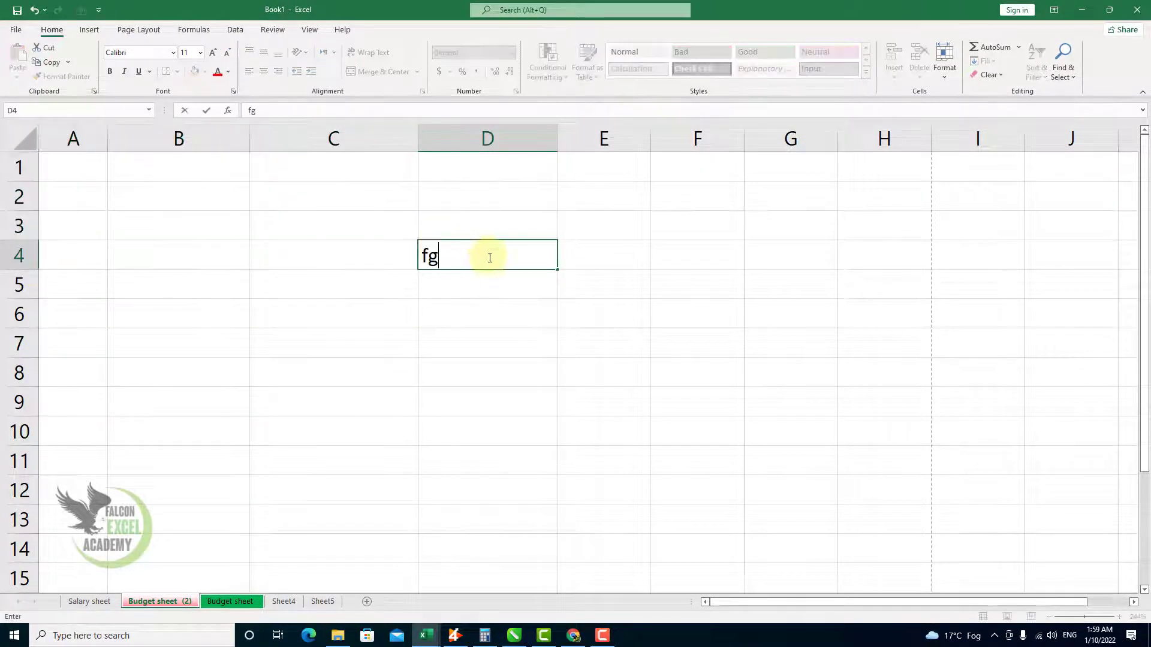
type("fdg")
left_click(531, 308)
key("ctrl+z")
key("ctrl+z")
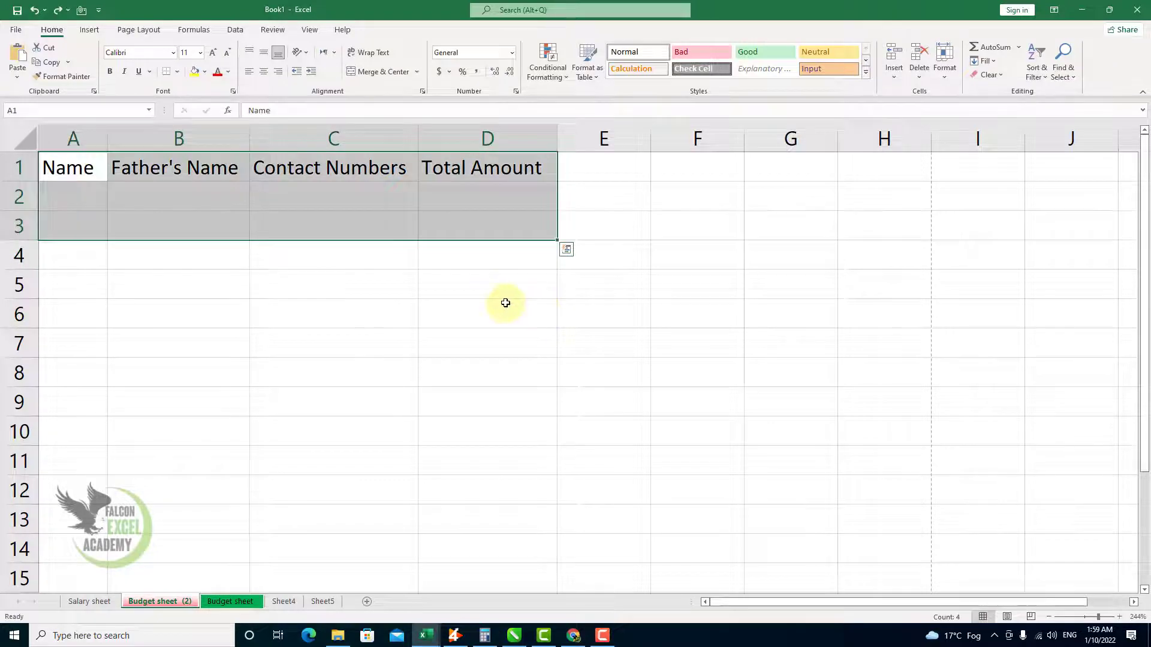
left_click(506, 303)
Step: Protect Budget sheet (2) with a password entered and confirmed in Protect Sheet
left_click(951, 77)
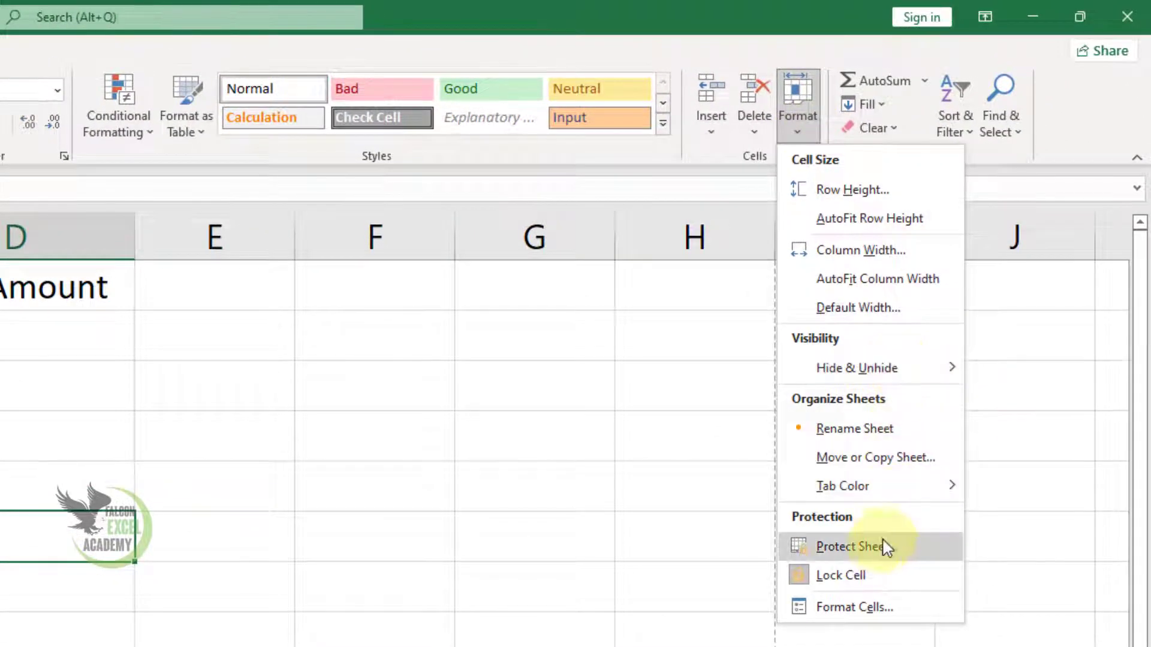
left_click(882, 546)
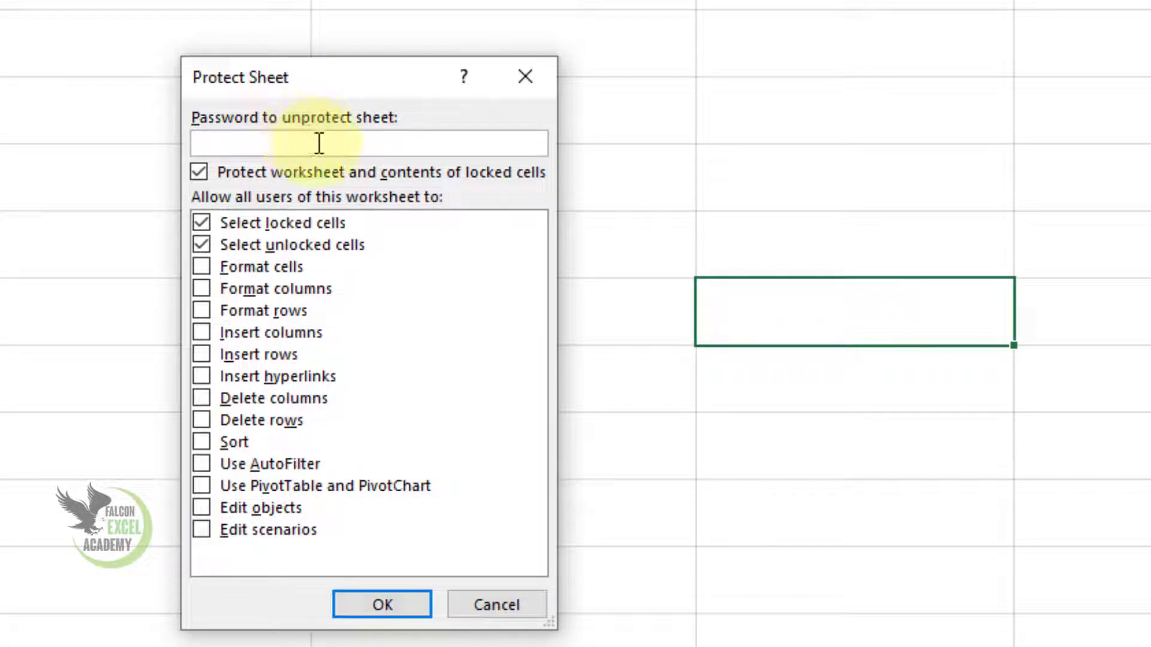
key("Return")
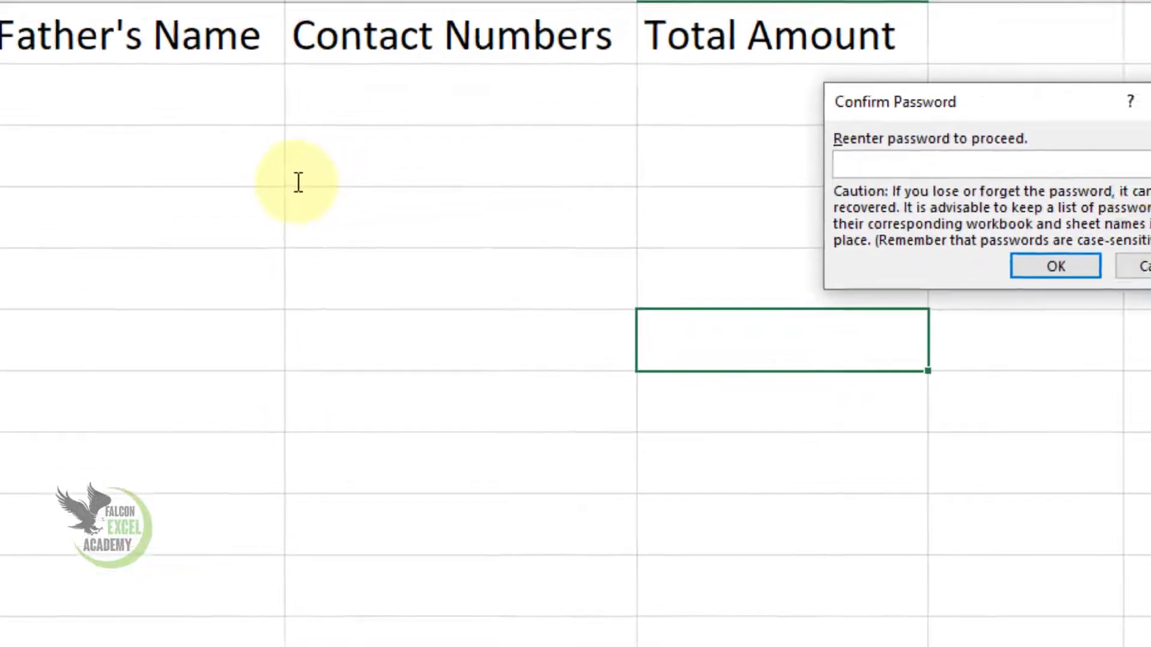
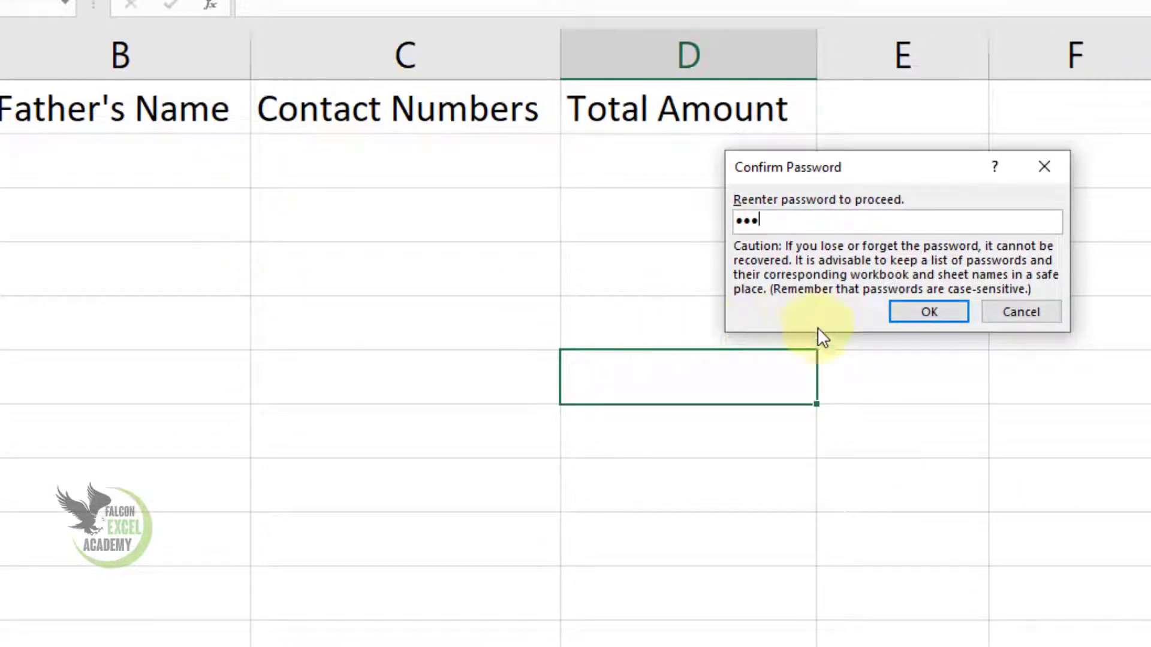
left_click(930, 313)
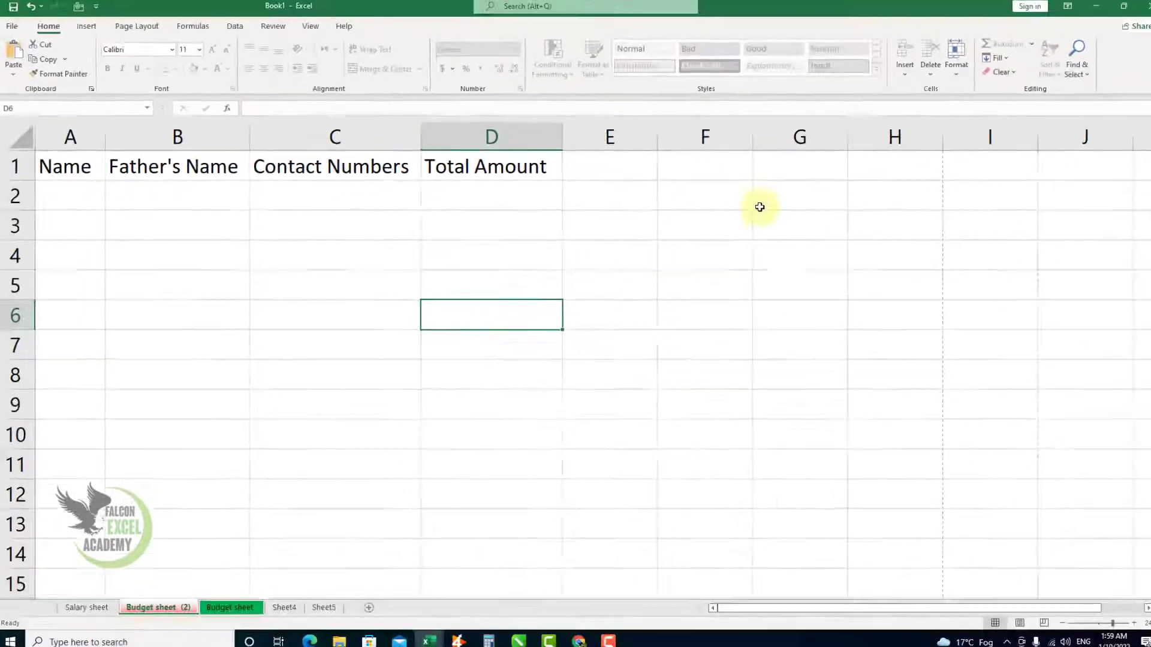
left_click(599, 303)
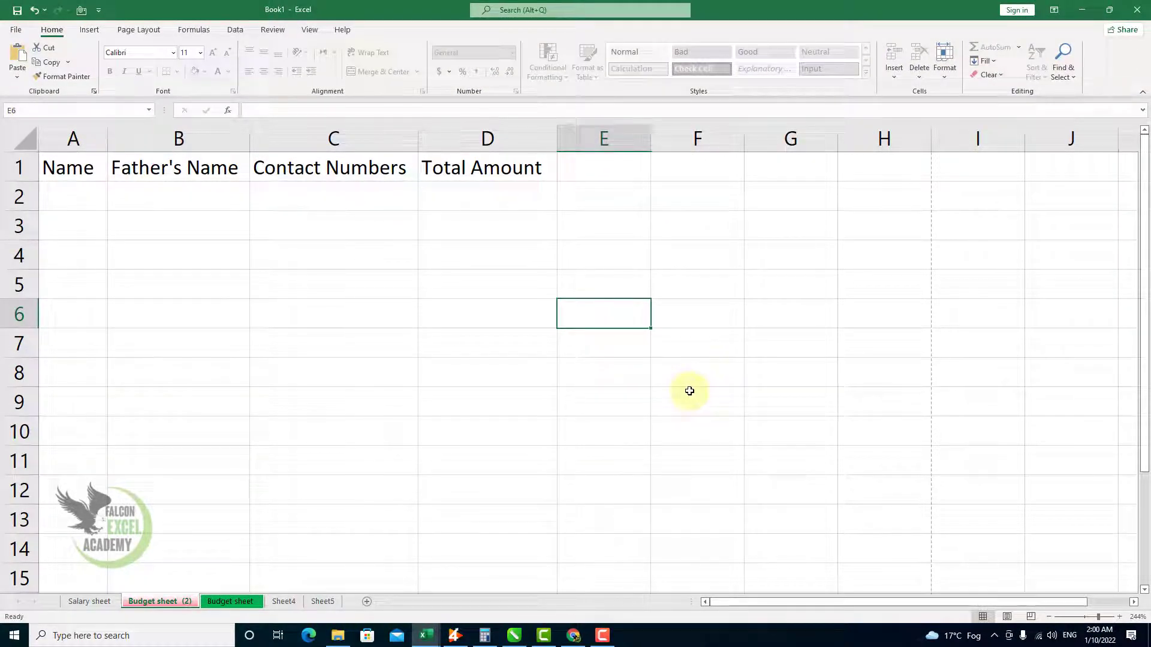
left_click_drag(690, 390, 2, 114)
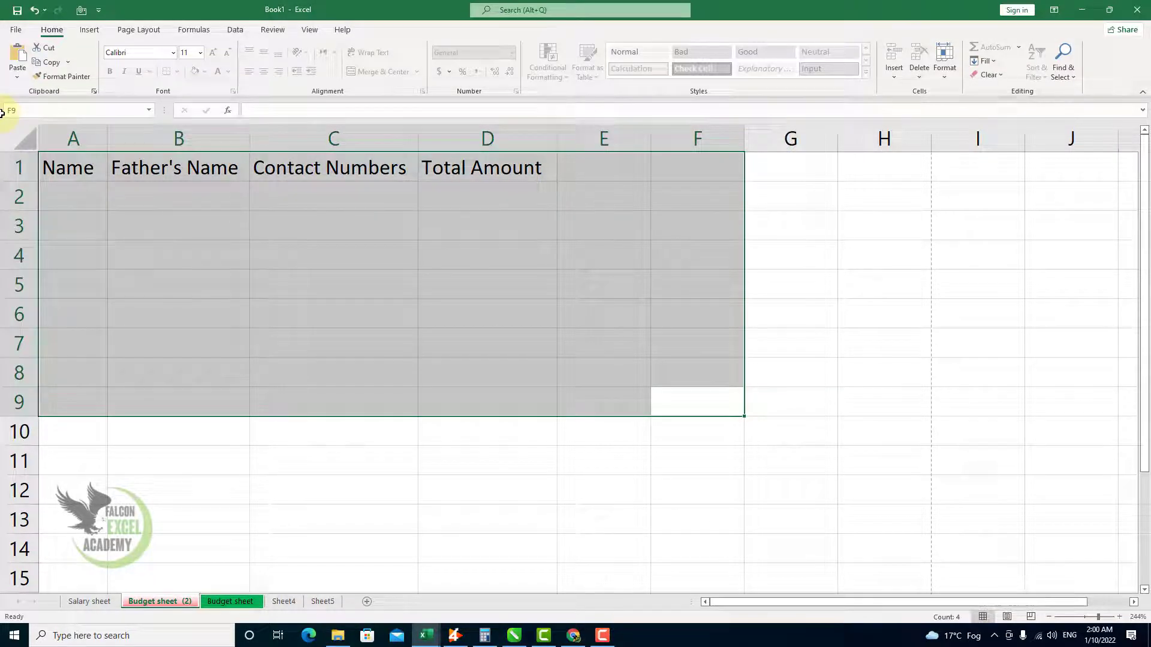
Step: Try deleting A1:F9 and editing C5, then dismiss the protected-sheet warning
key("Delete")
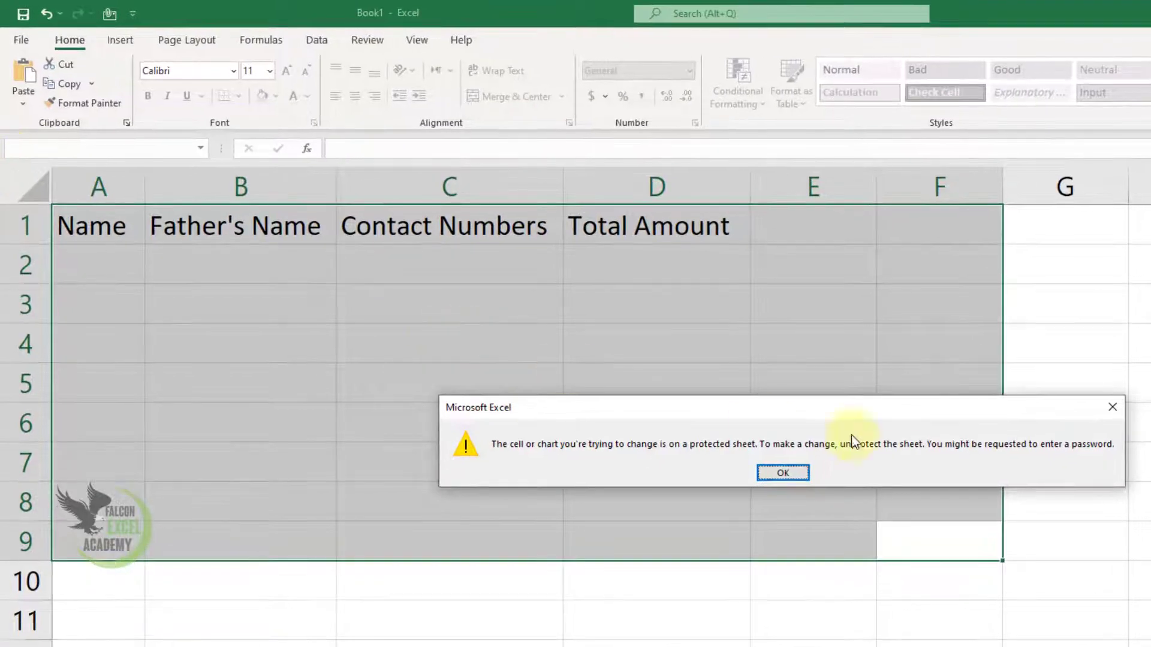
left_click(783, 473)
double_click(555, 383)
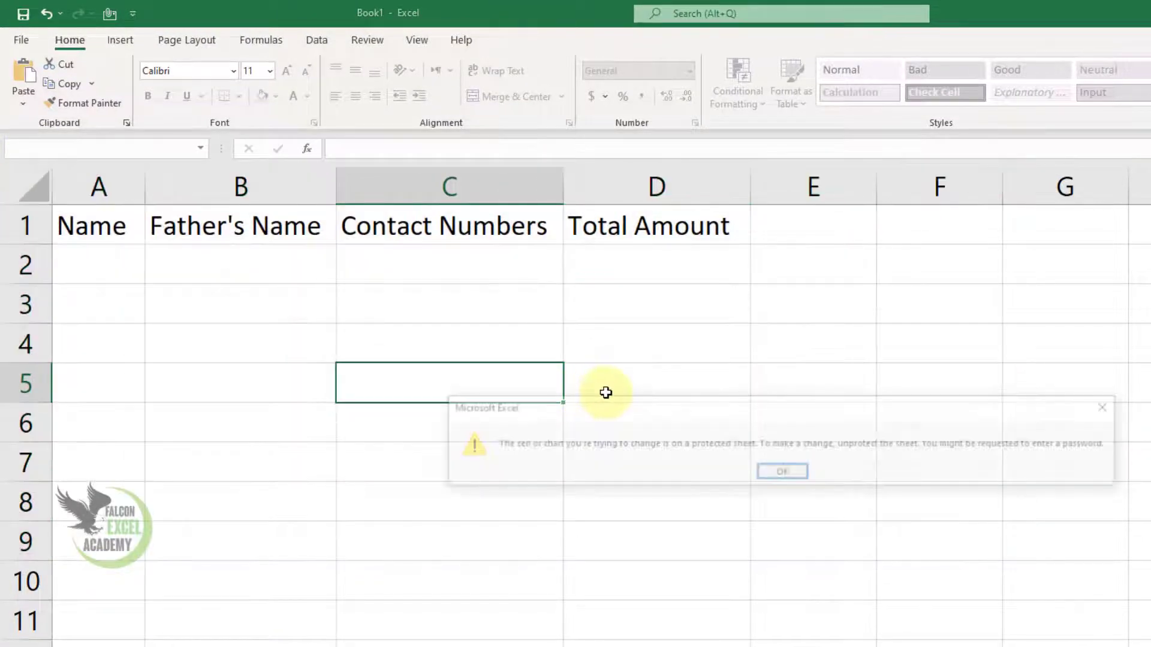
left_click(795, 474)
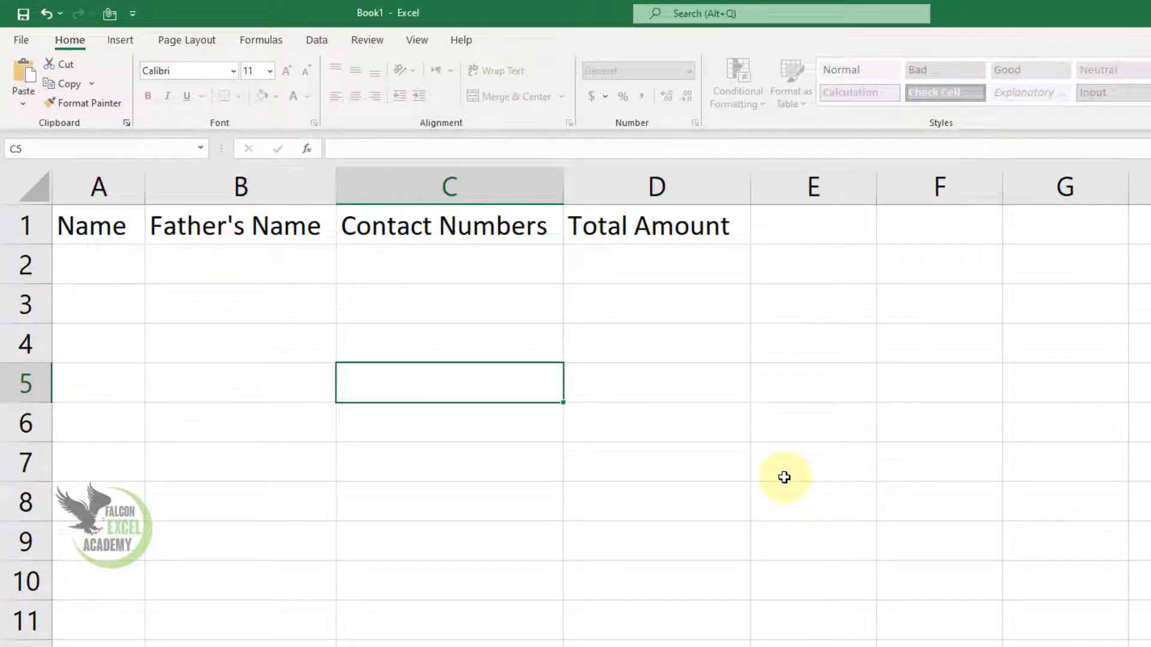
Step: Unprotect Budget sheet (2) by entering its password
left_click(784, 477)
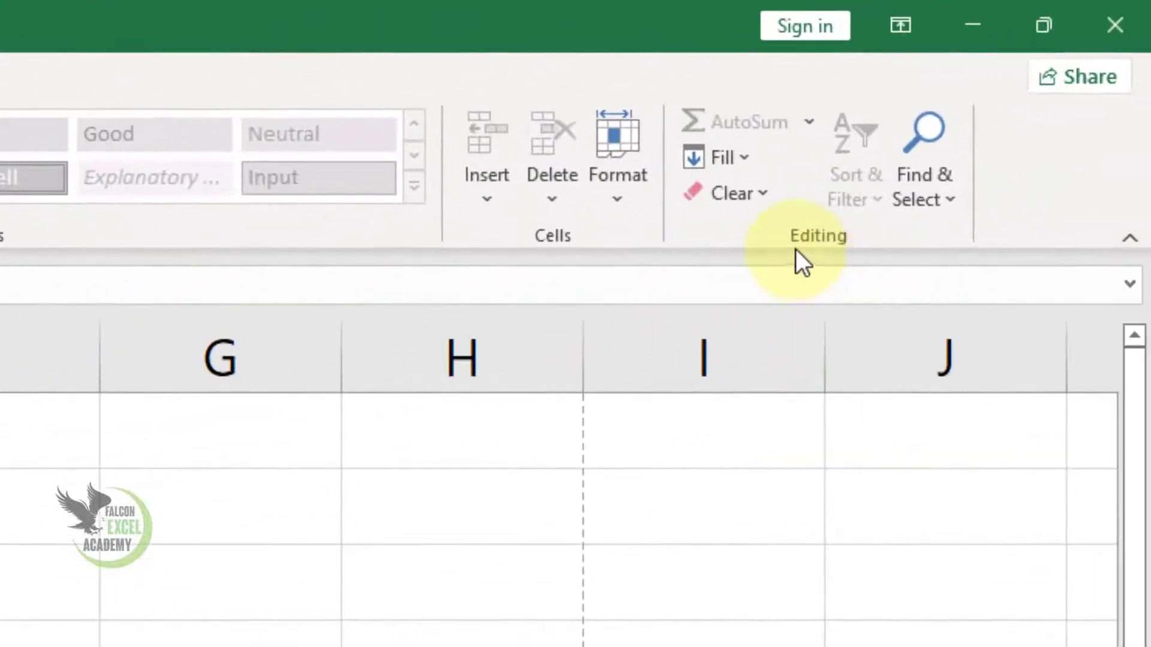
left_click(627, 199)
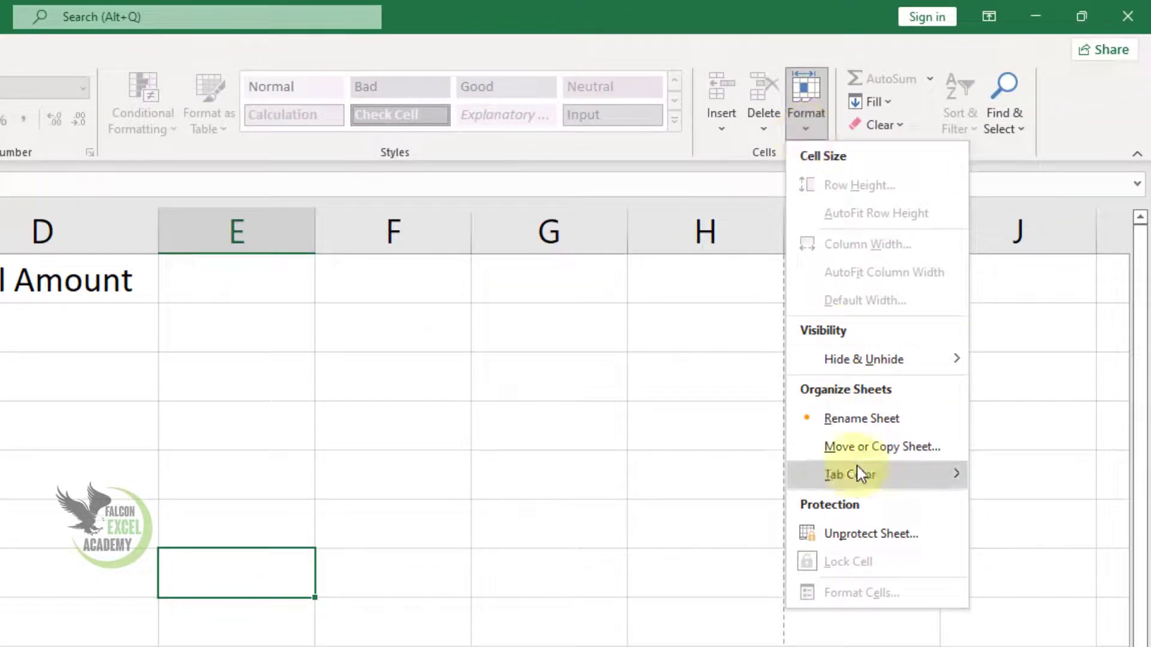
left_click(858, 535)
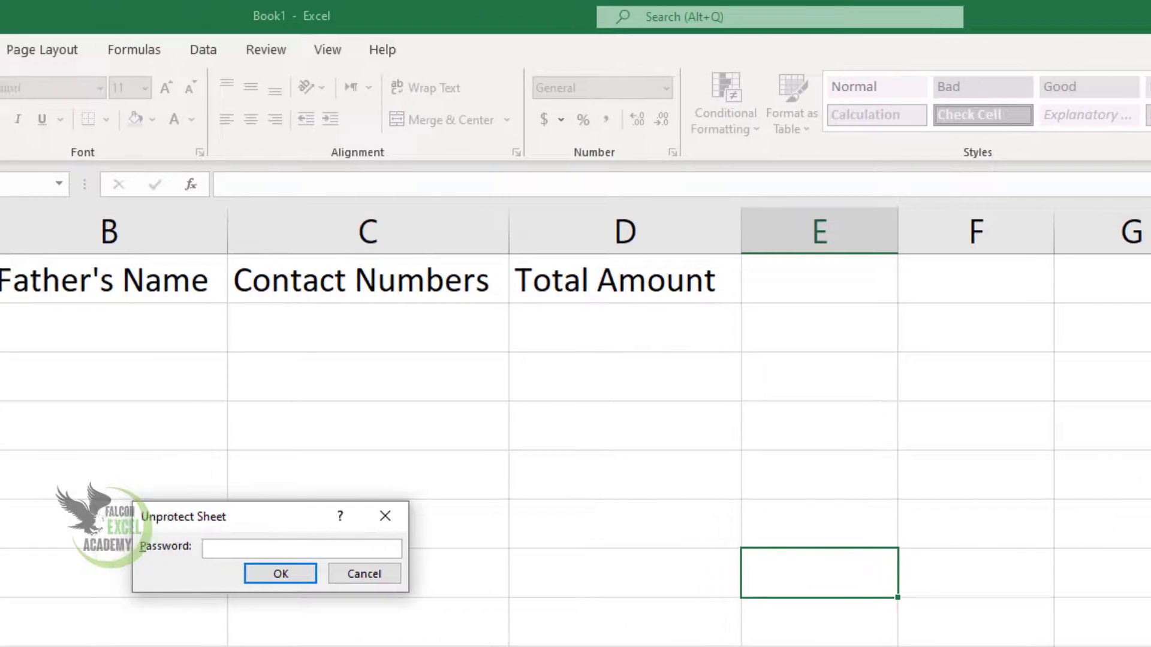
key("Return")
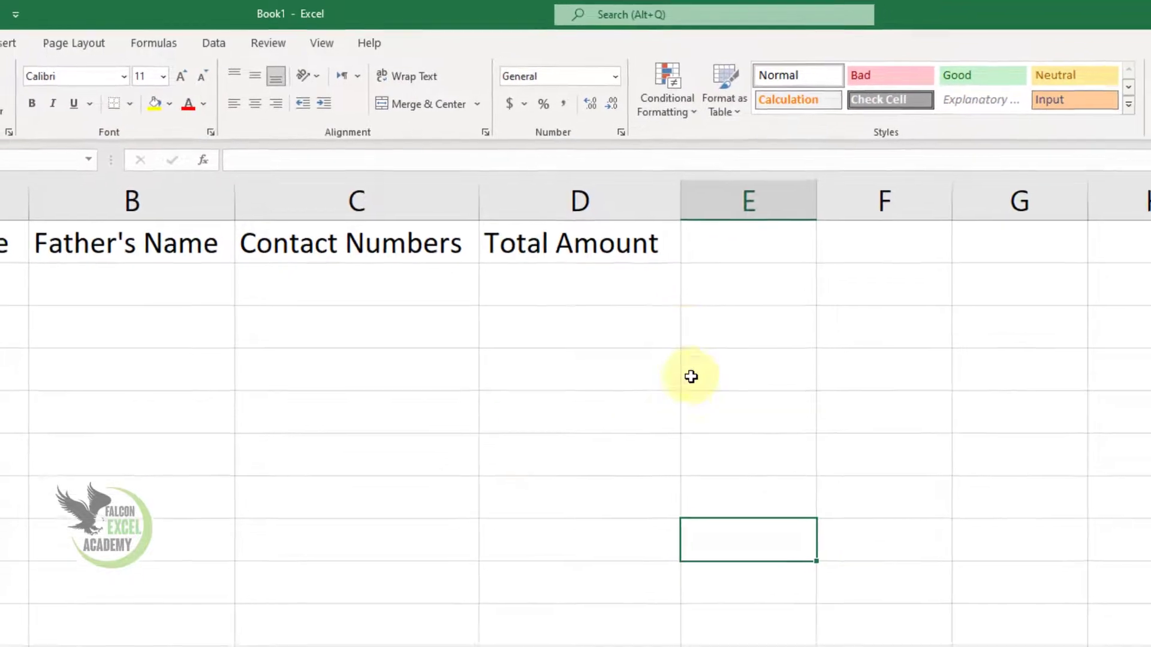
Step: Clear the header texts in range A1:E4
left_click_drag(725, 399, 6, 261)
key("Delete")
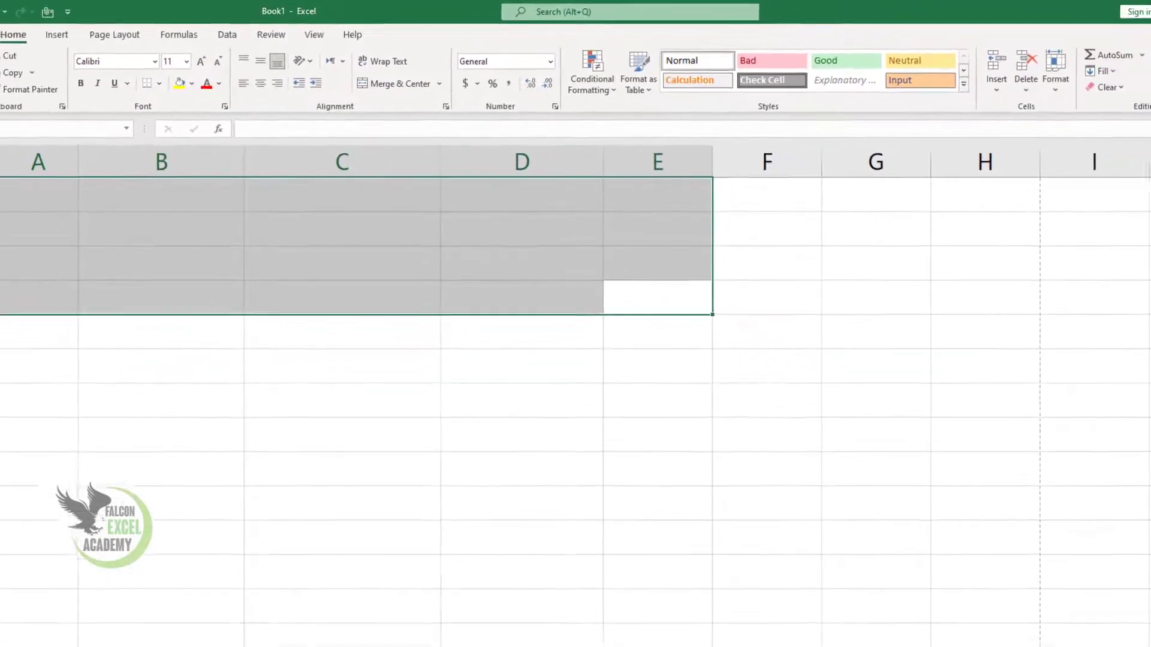
left_click(45, 242)
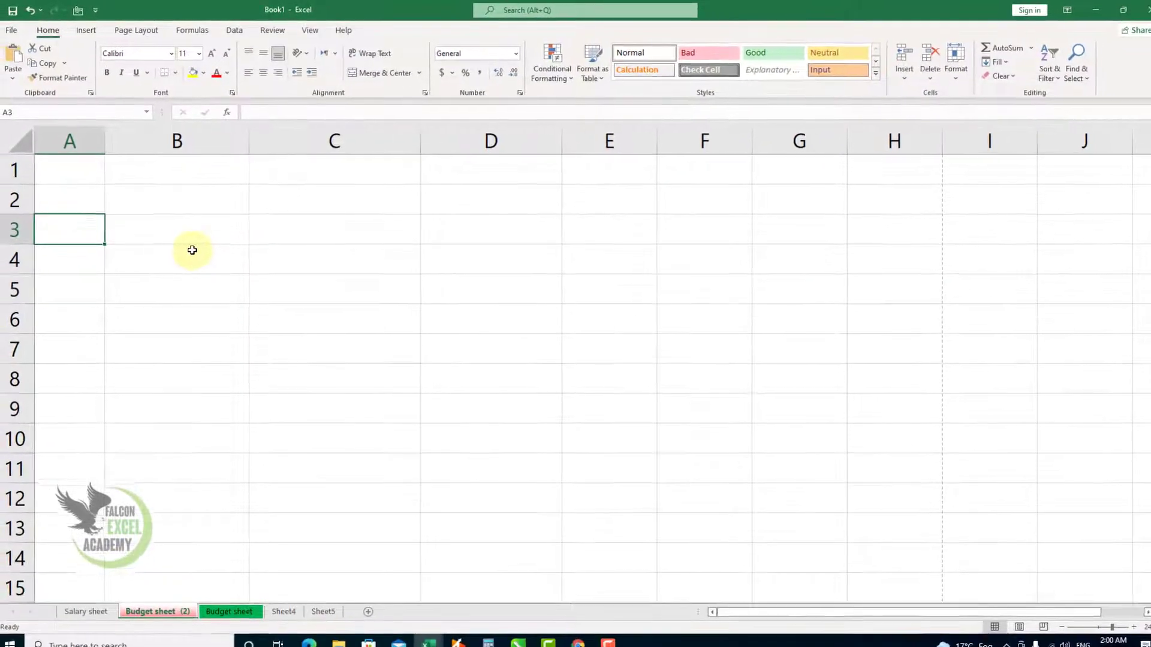
left_click(218, 248)
key("ctrl+z")
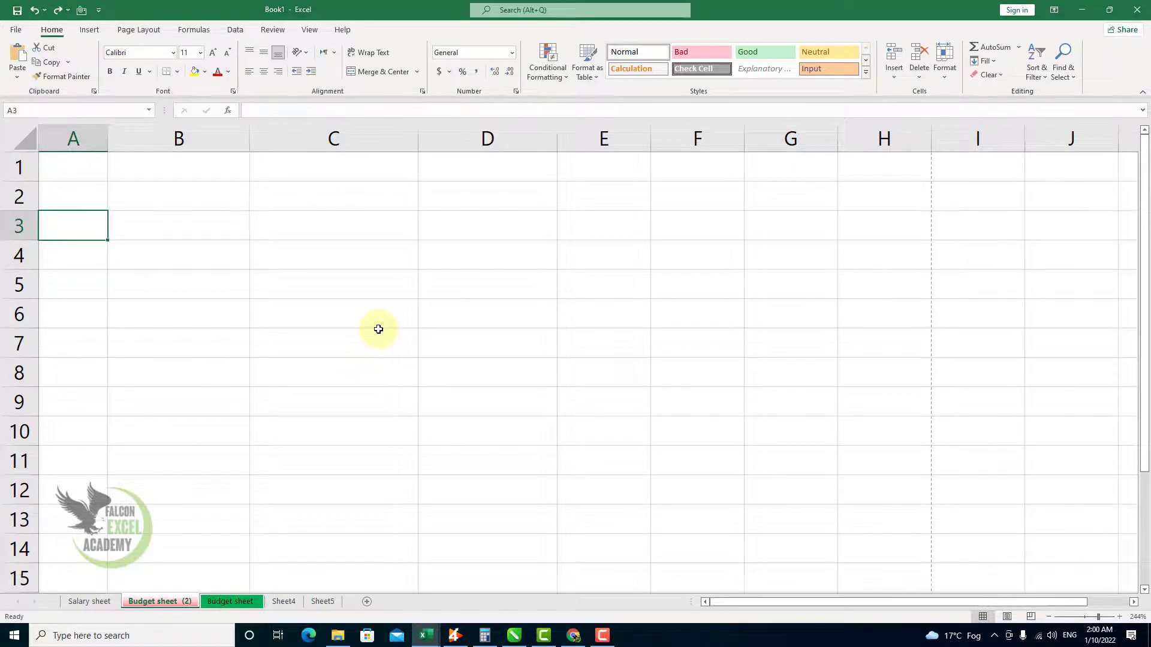
key("Right")
key("Right")
key("Right")
key("Down")
key("Down")
key("Down")
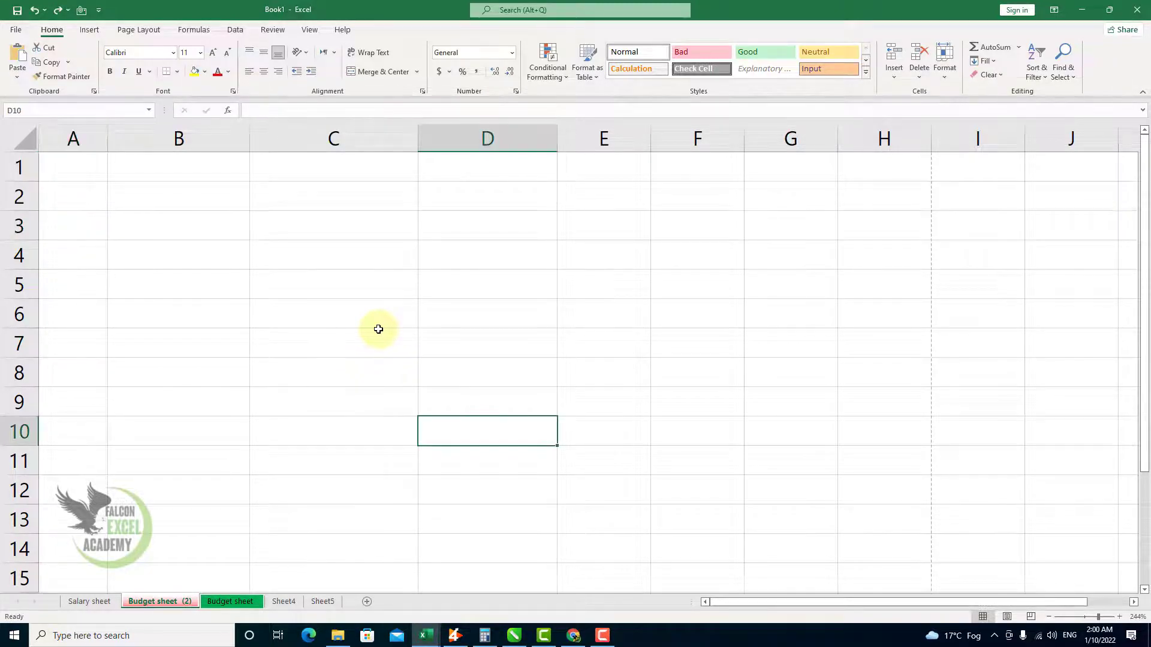